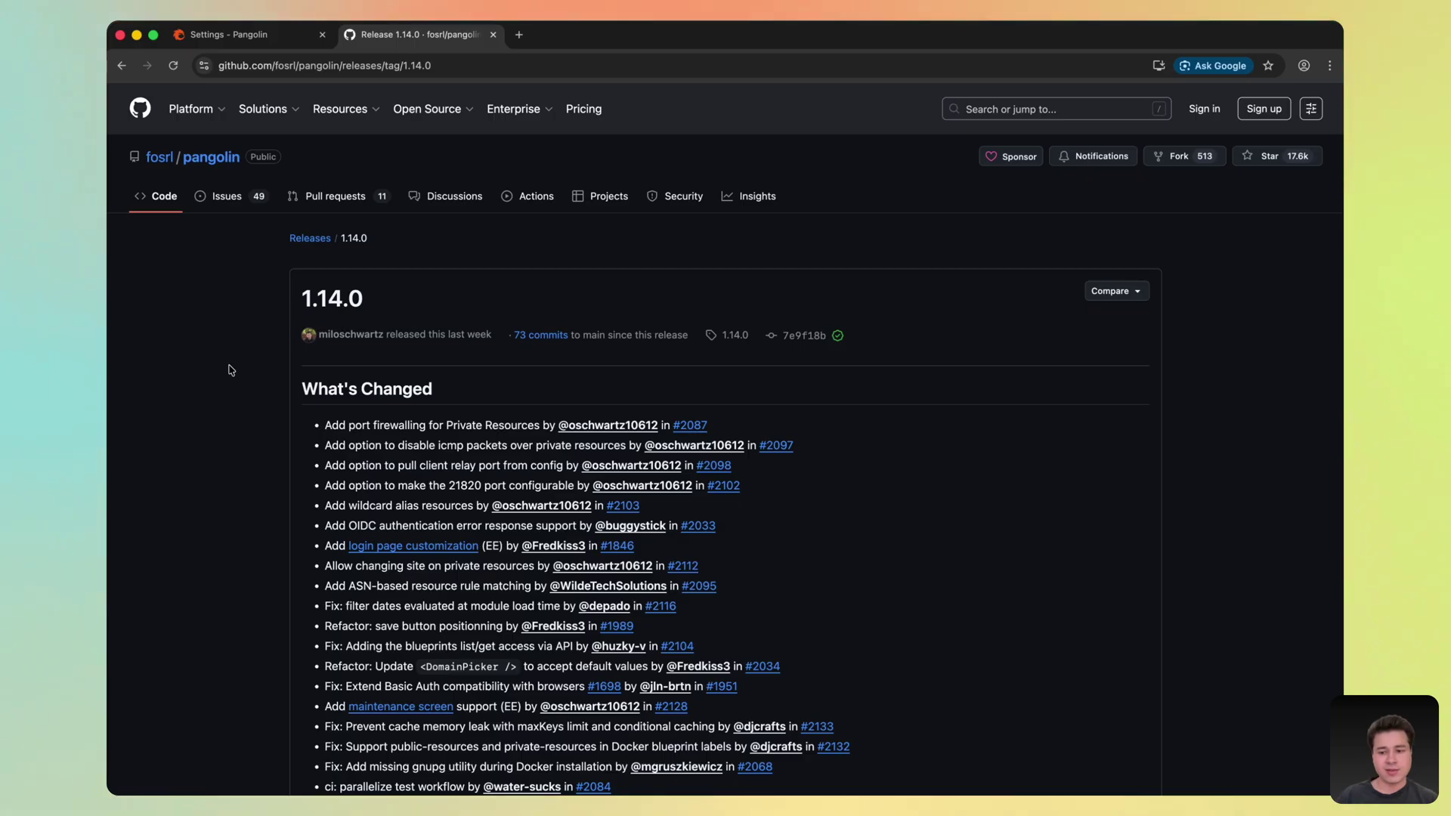
- Bring up the Pangolin Manage Sites page listing the eight connected sites with status, traffic and Newt versions
scroll(231, 371, down, 5)
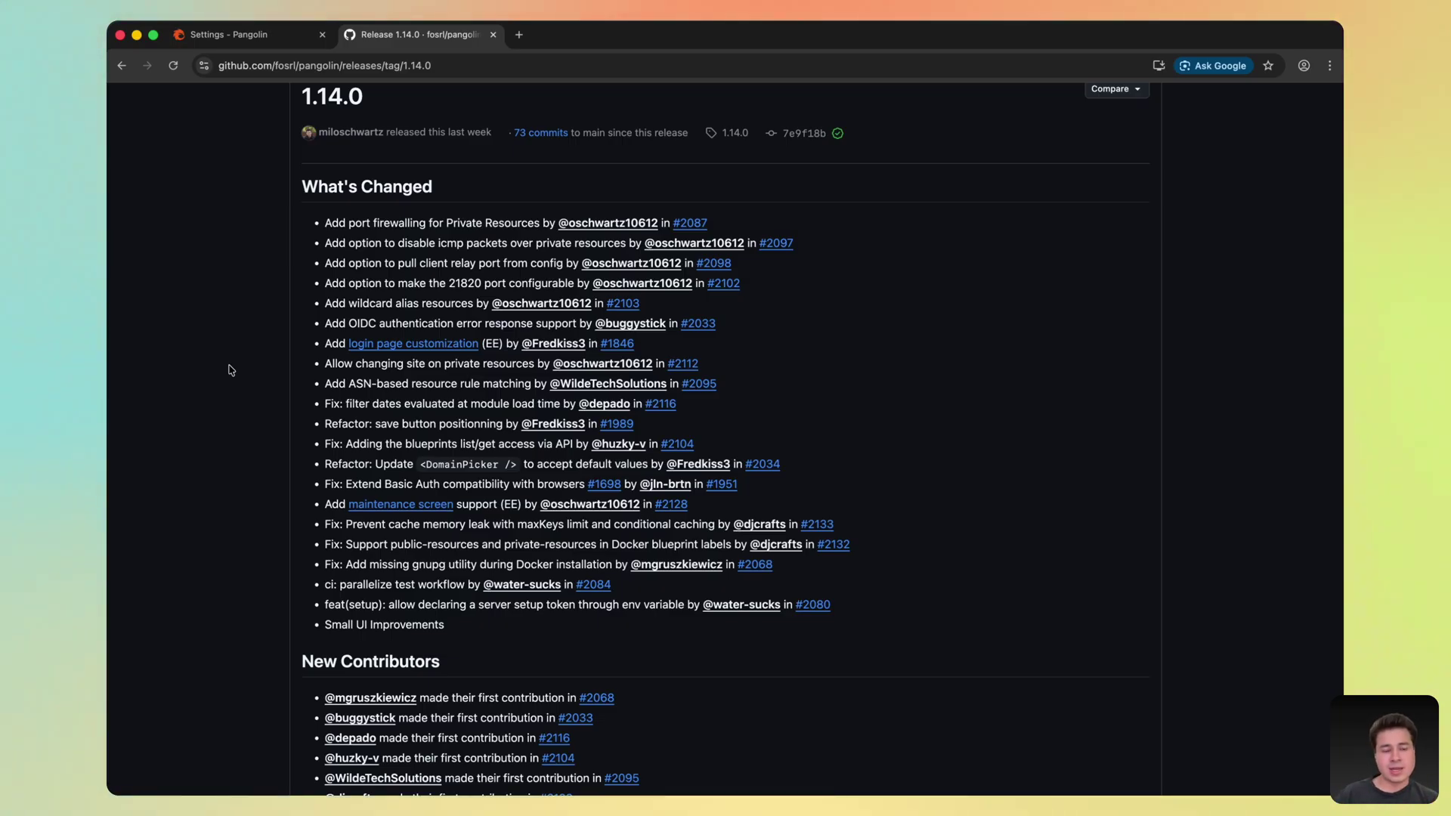
scroll(231, 370, down, 10)
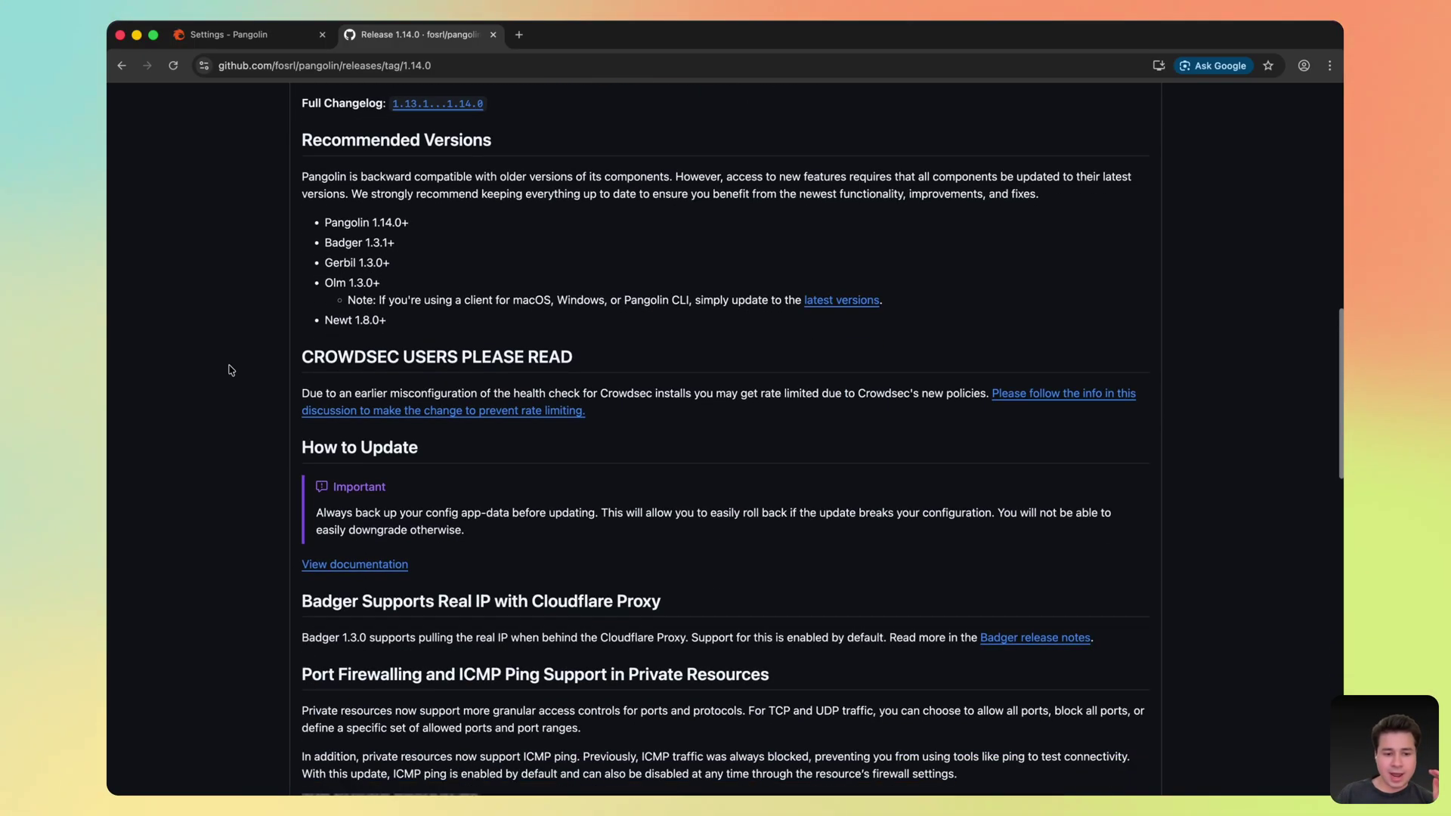
scroll(230, 370, down, 7)
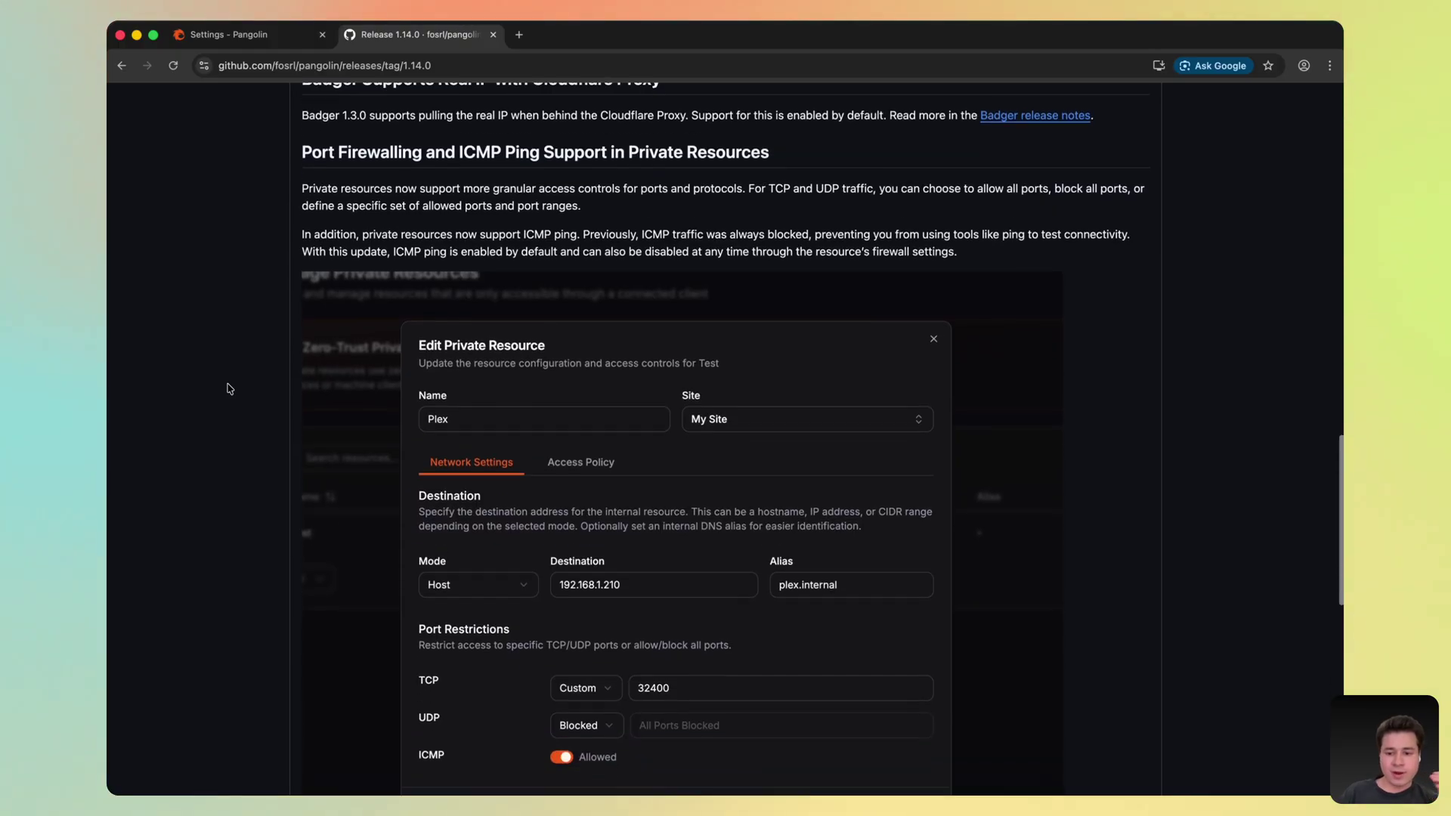
scroll(230, 389, down, 1)
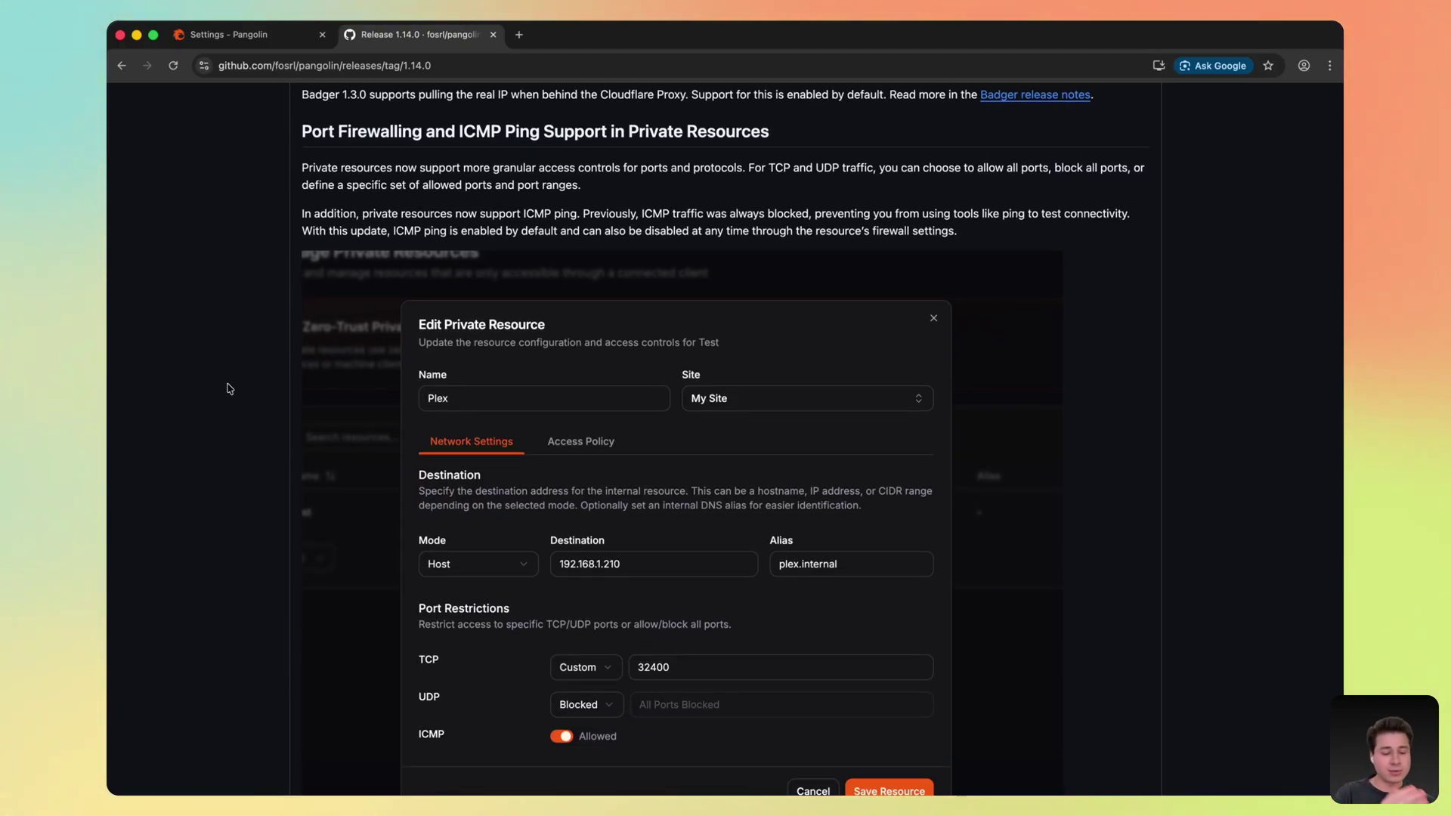
scroll(230, 389, down, 4)
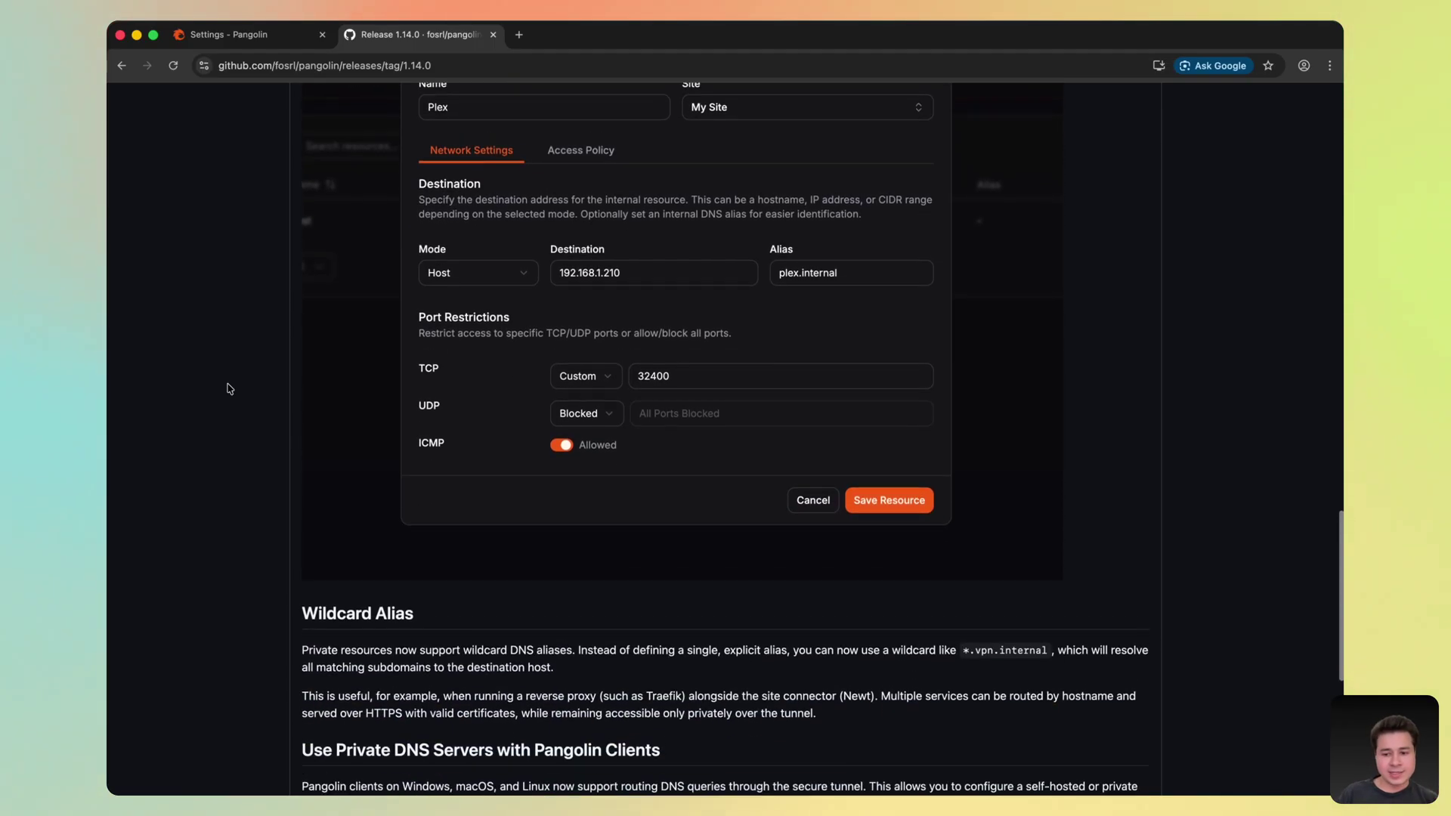
scroll(230, 389, down, 3)
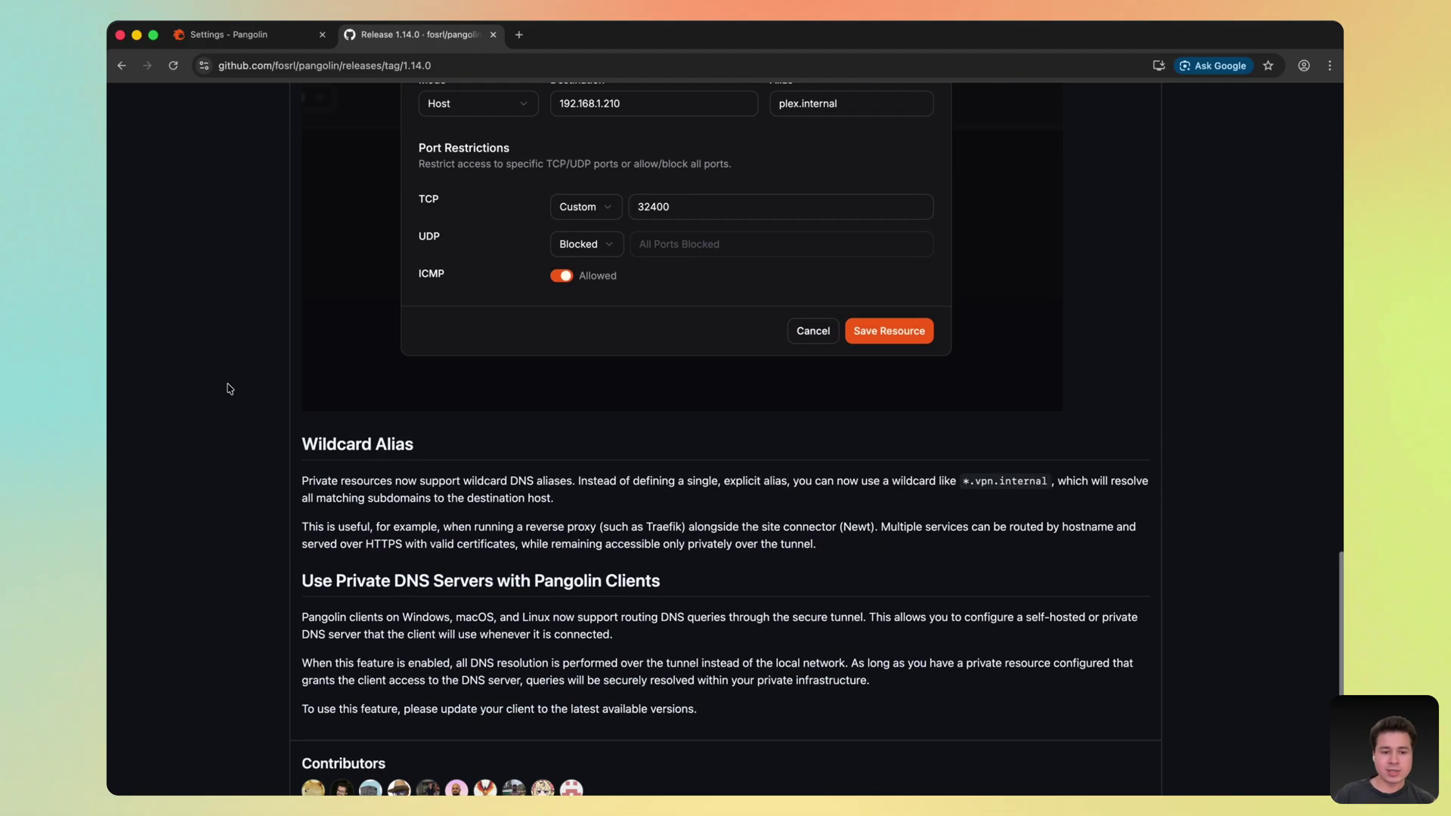
scroll(230, 389, down, 1)
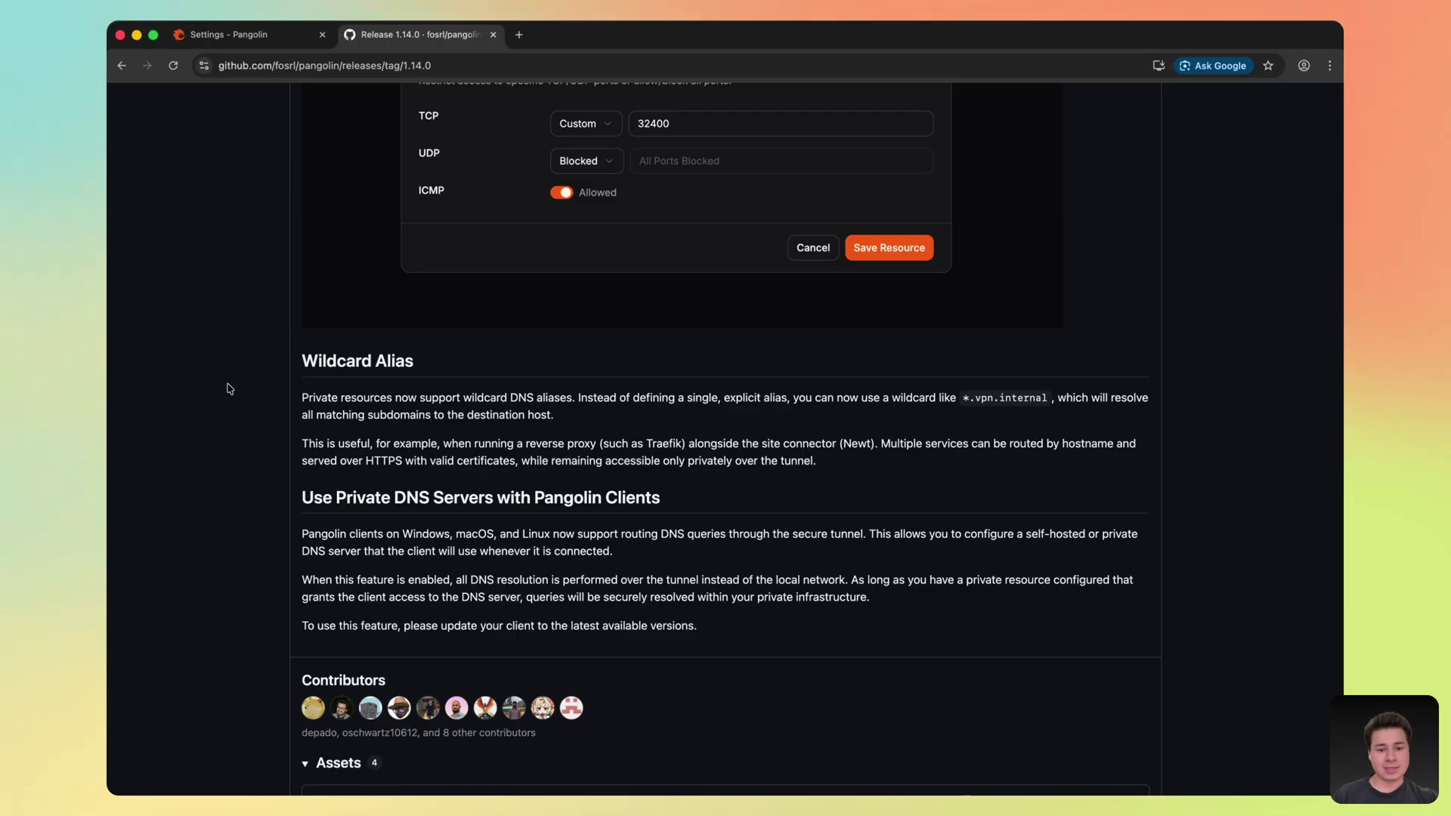
scroll(212, 348, down, 3)
scroll(190, 303, up, 3)
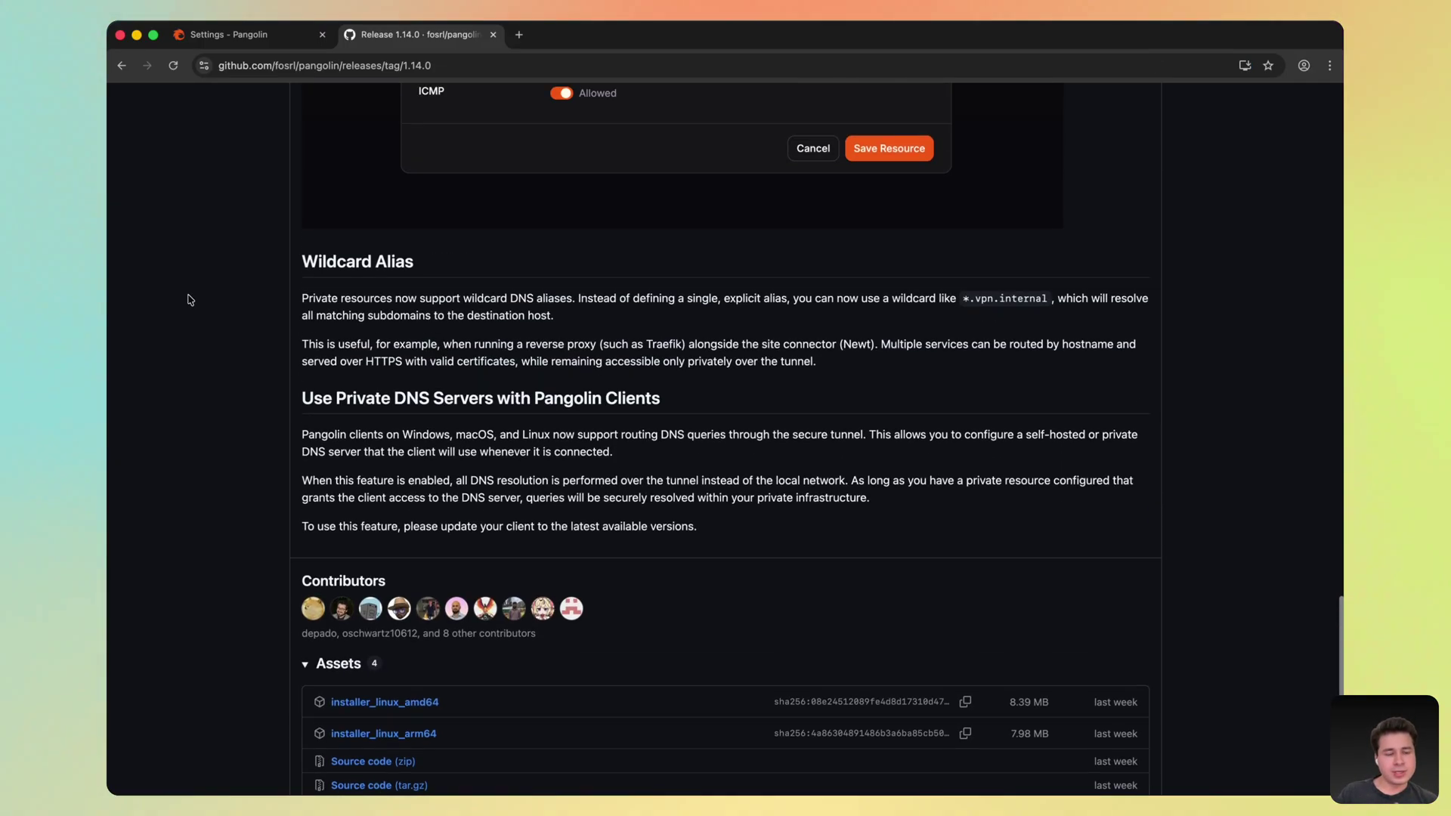
scroll(190, 300, up, 10)
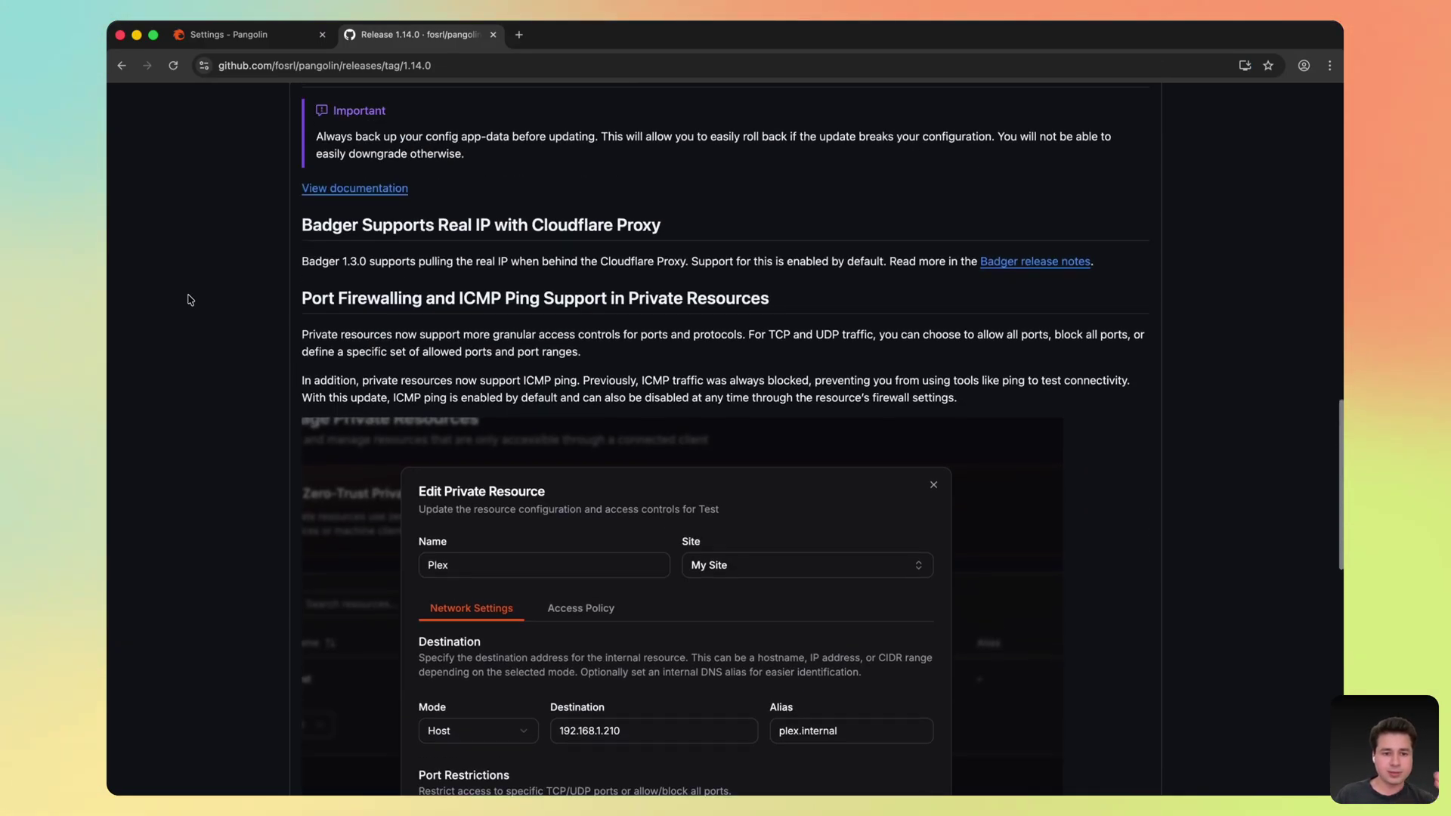
scroll(190, 300, up, 15)
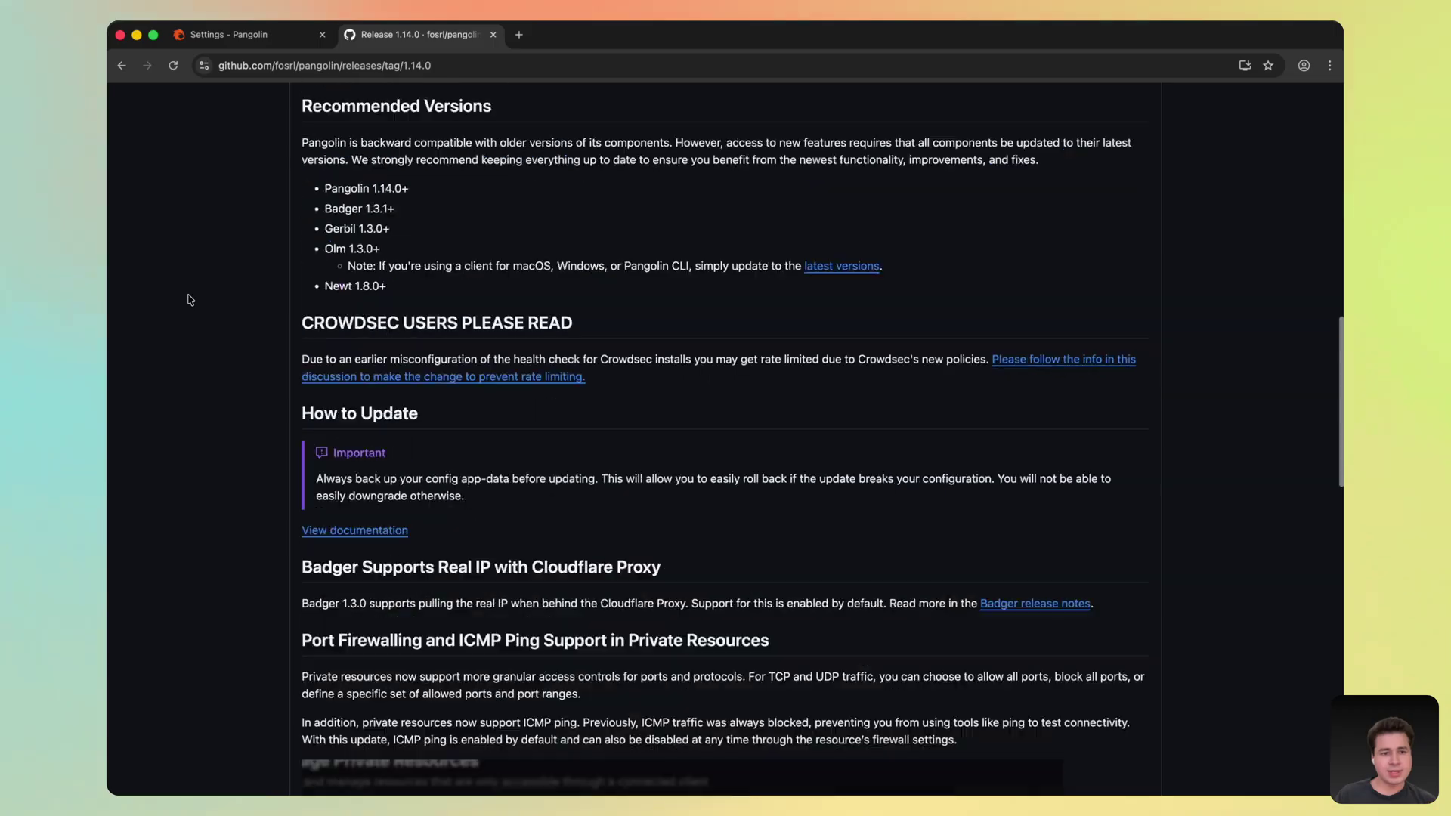
scroll(195, 304, down, 1)
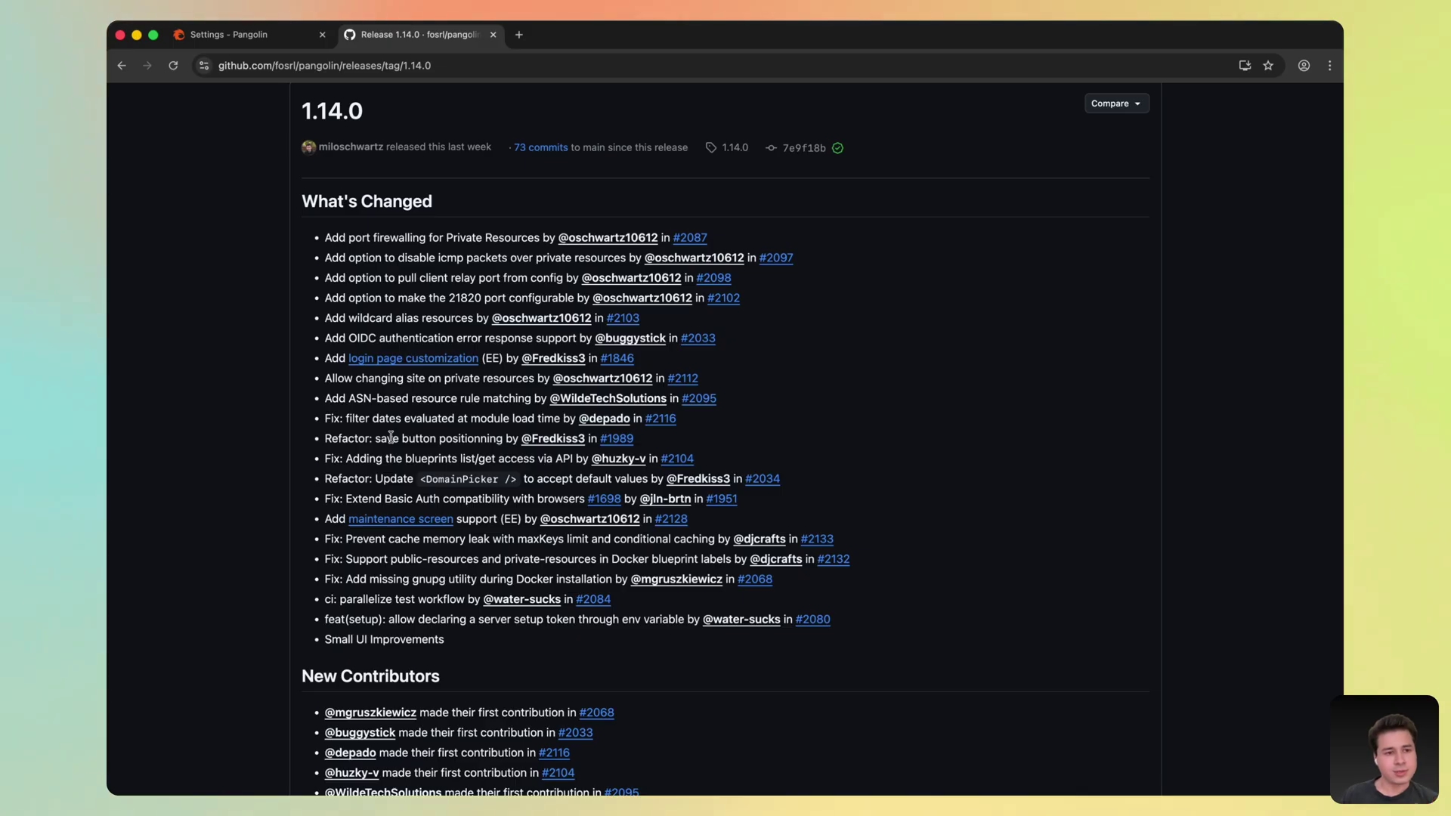
click(226, 34)
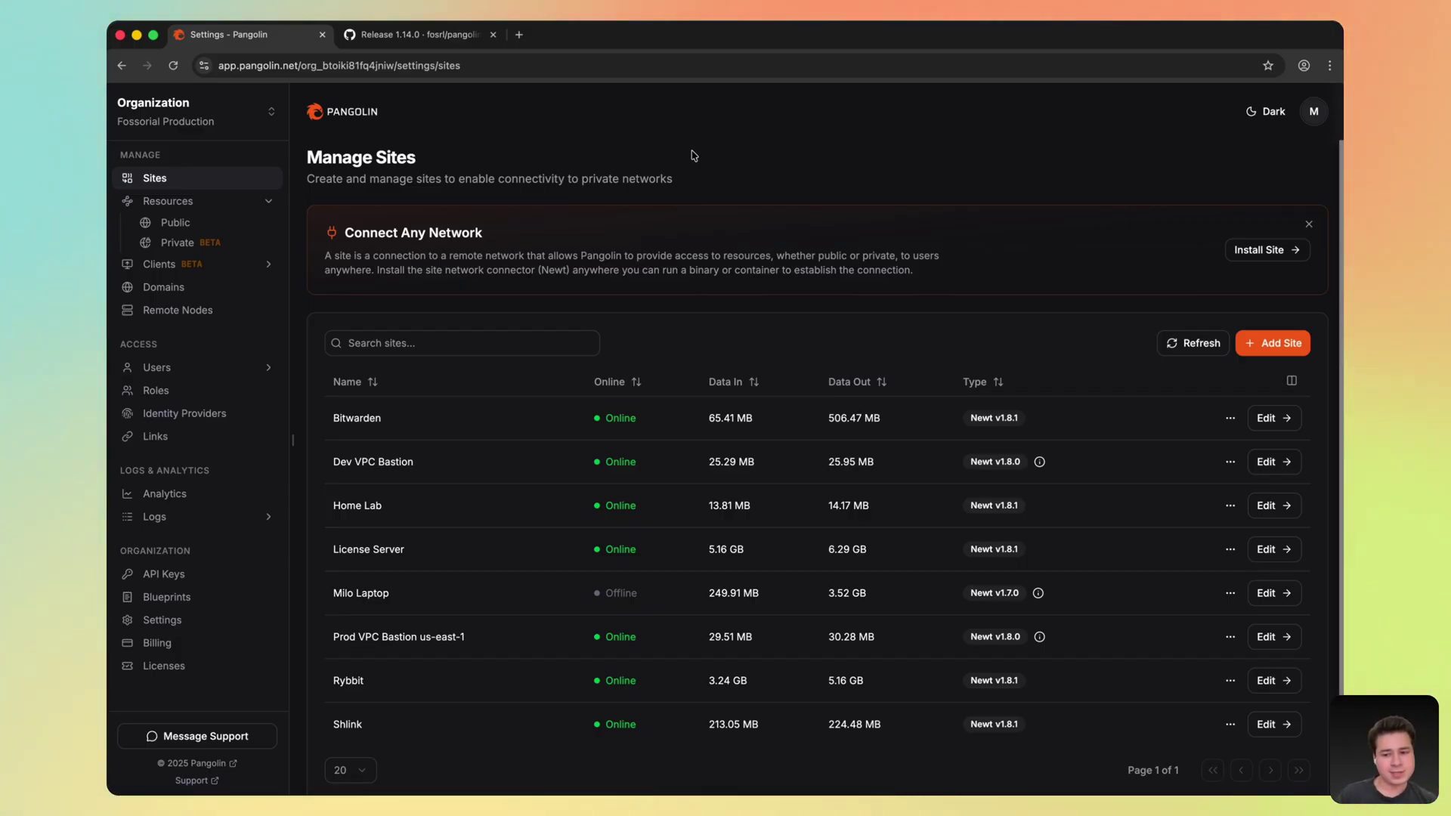
scroll(694, 156, down, 1)
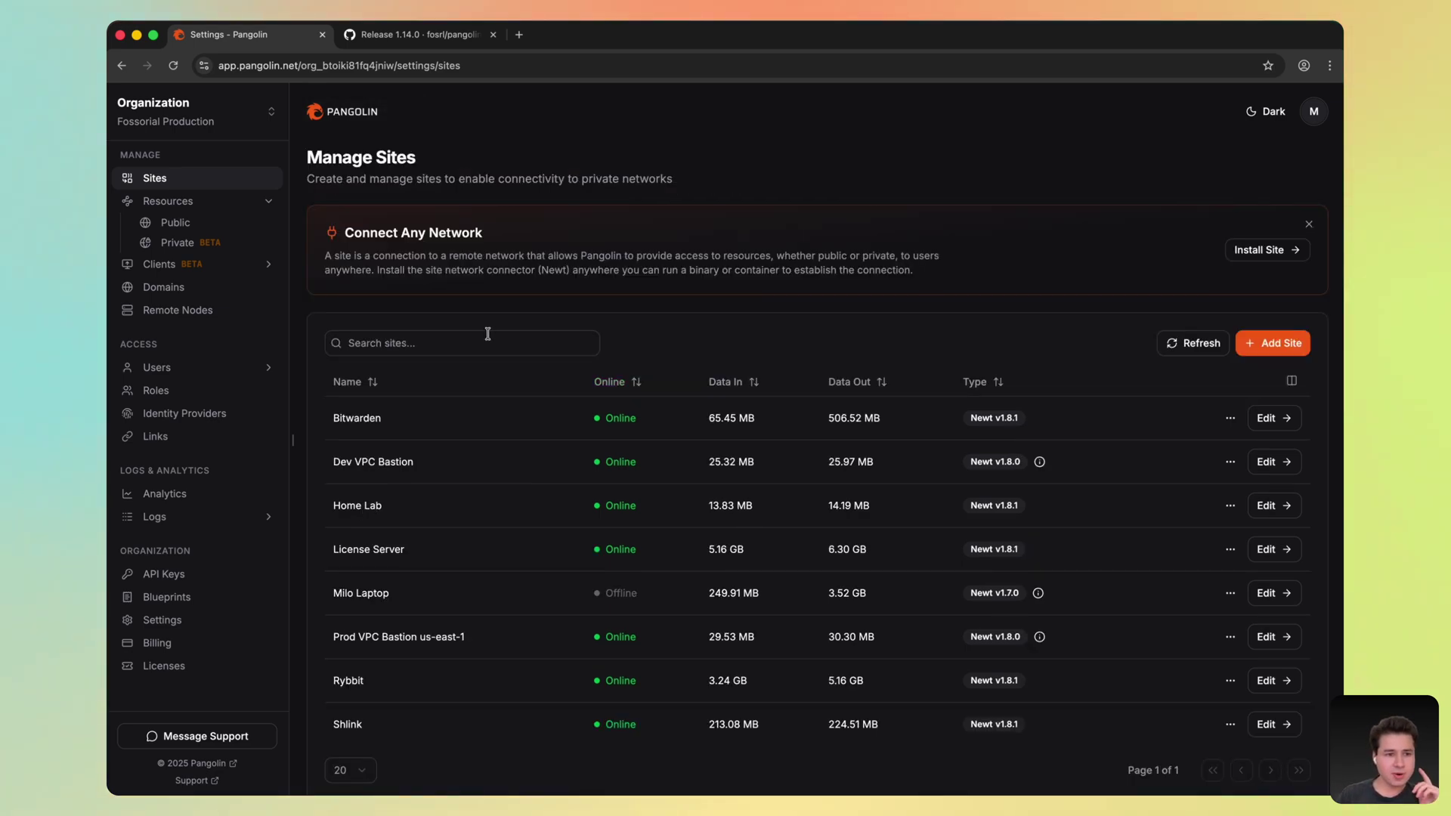
- Open Private resources and start a new private resource in Host mode on Prod VPC Bastion us-east-1
click(210, 244)
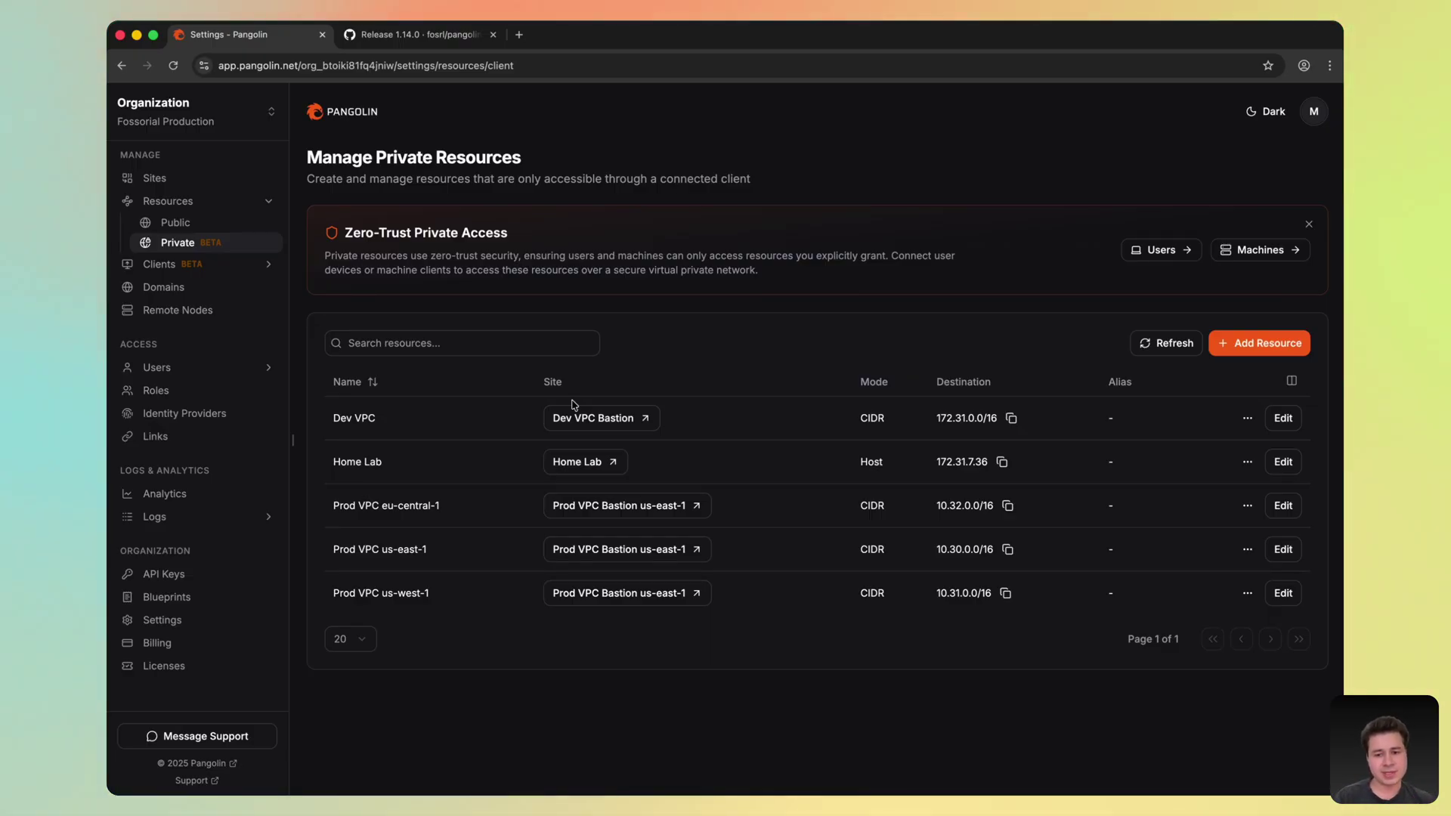
click(1259, 342)
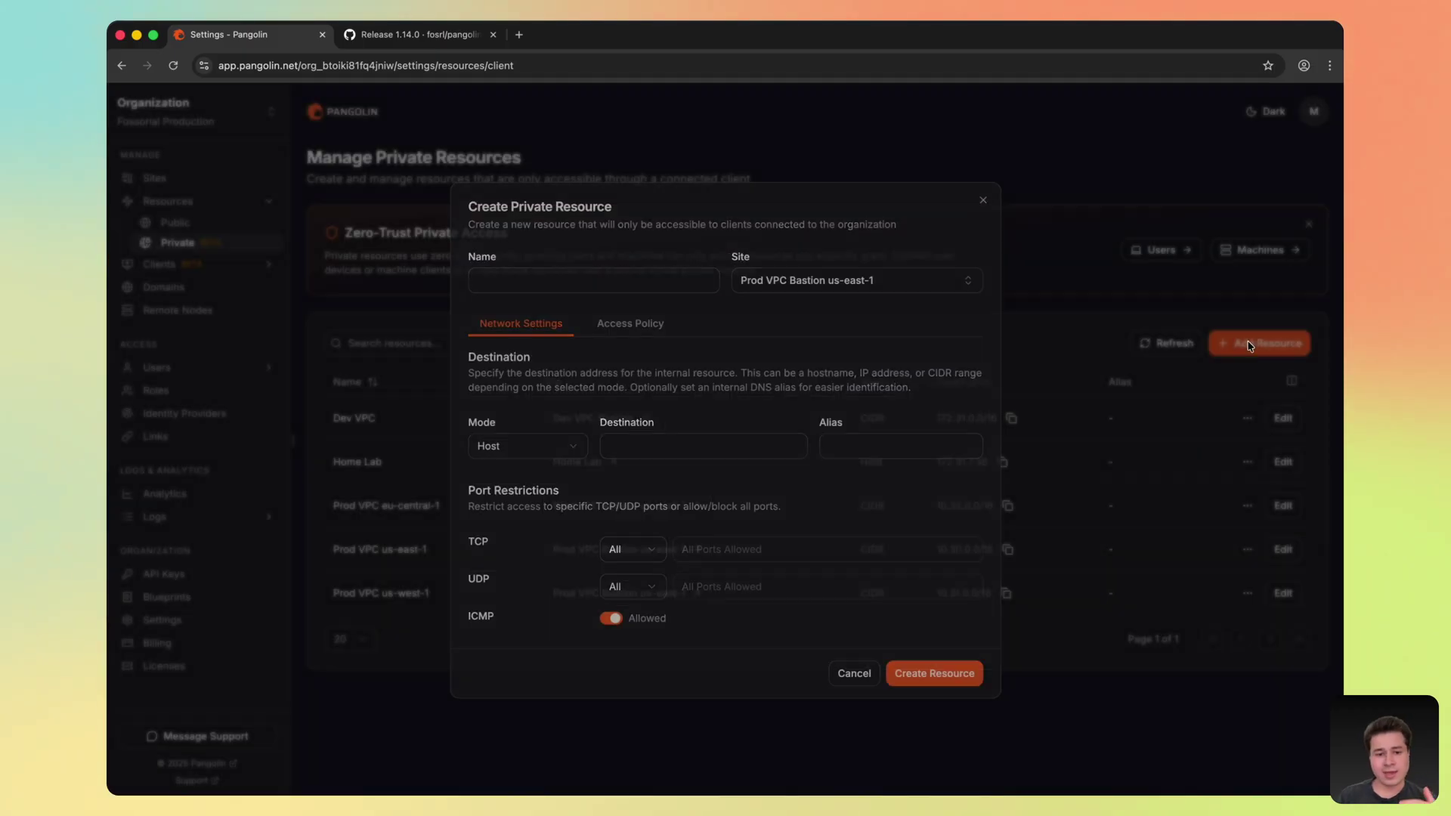
click(536, 451)
click(376, 508)
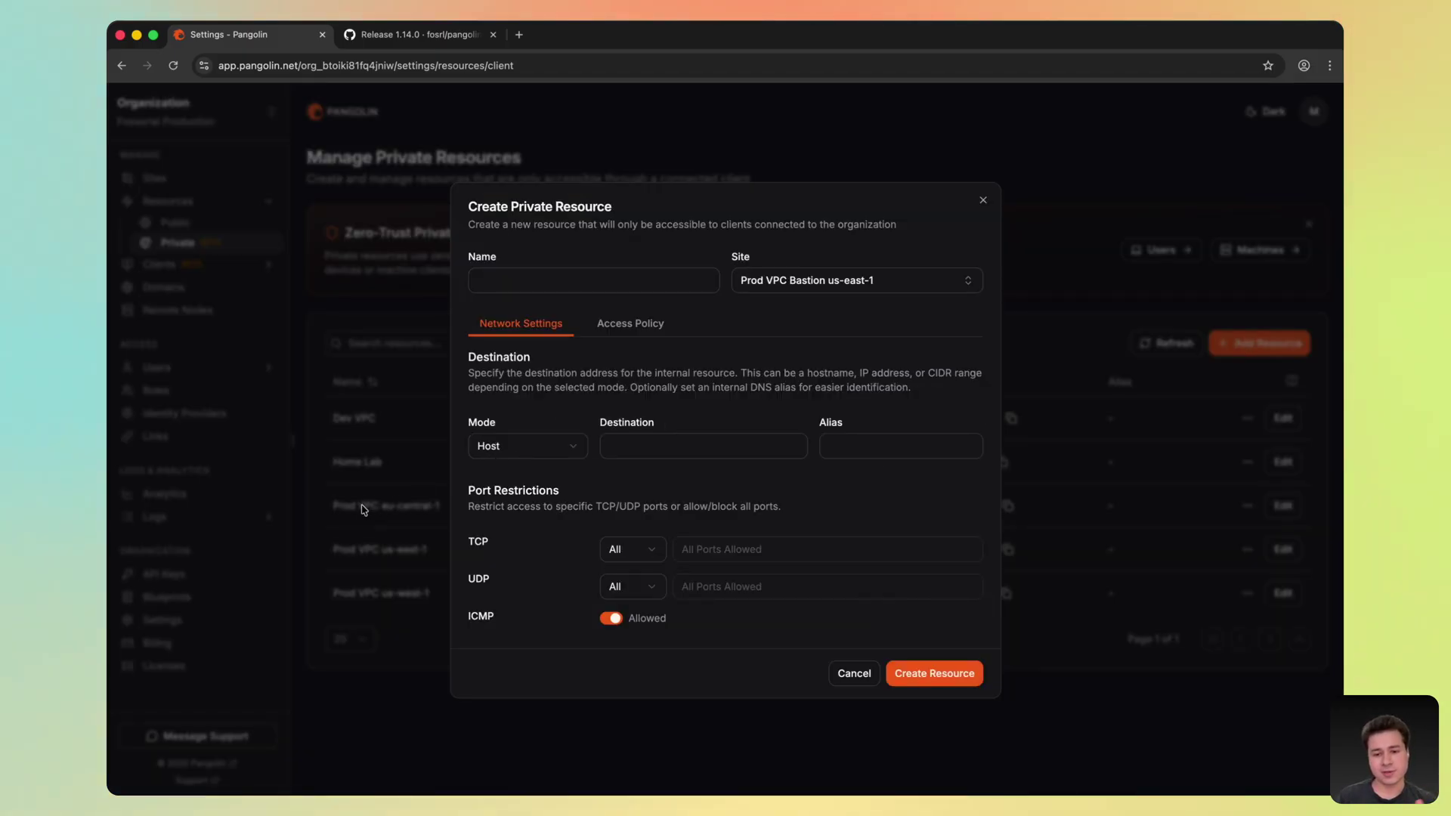
click(344, 487)
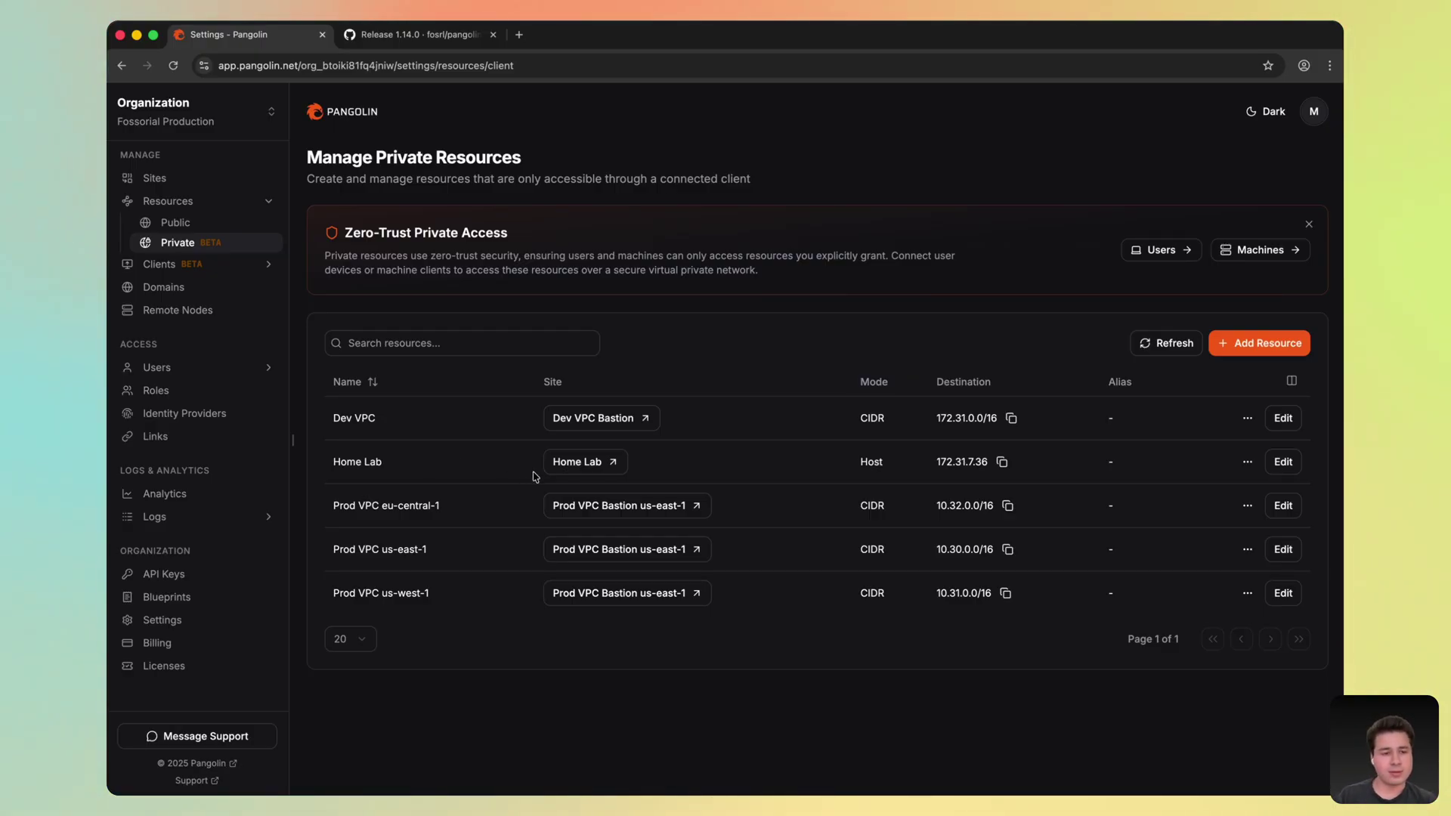
click(1256, 343)
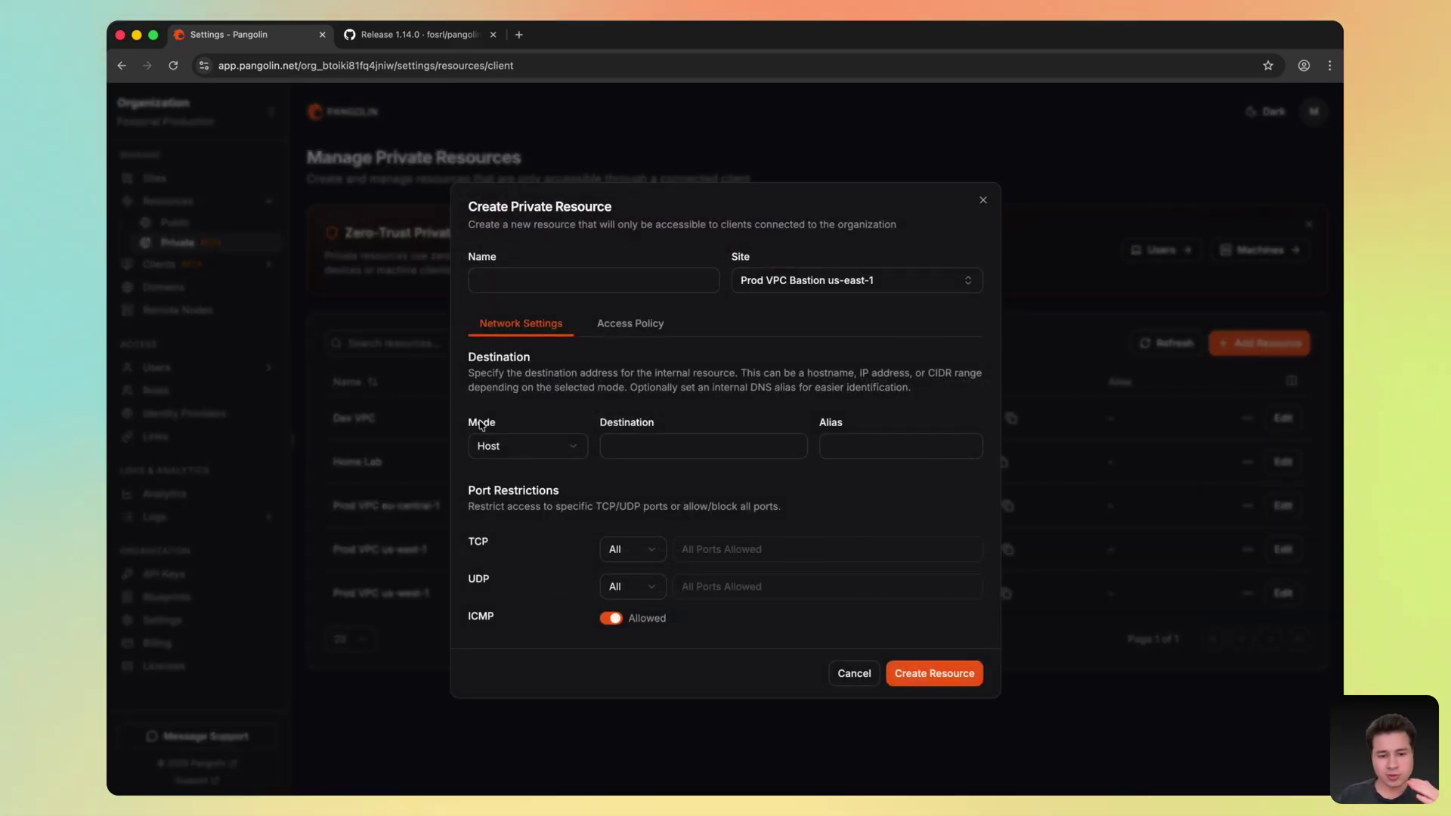
click(614, 320)
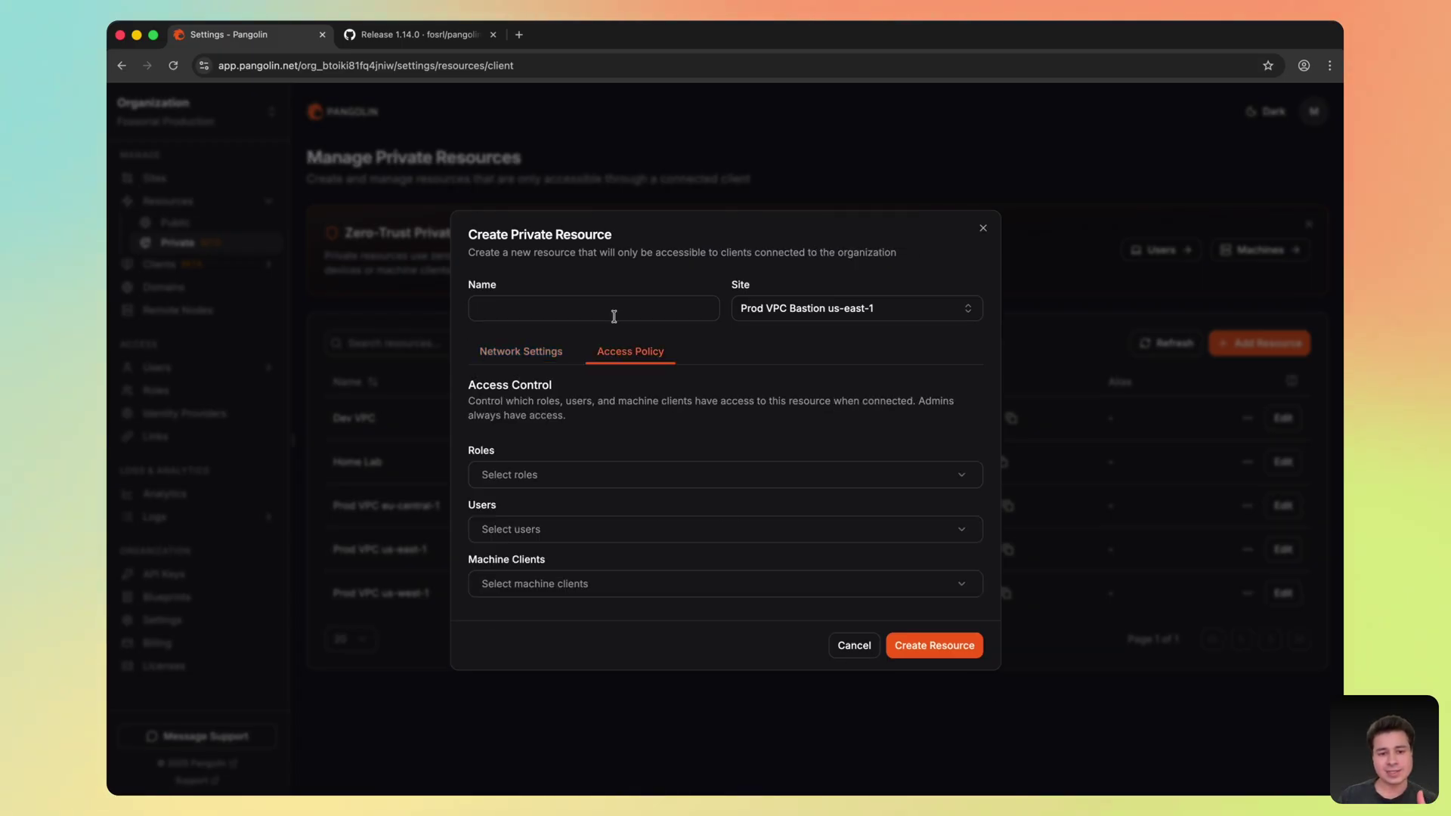
click(510, 341)
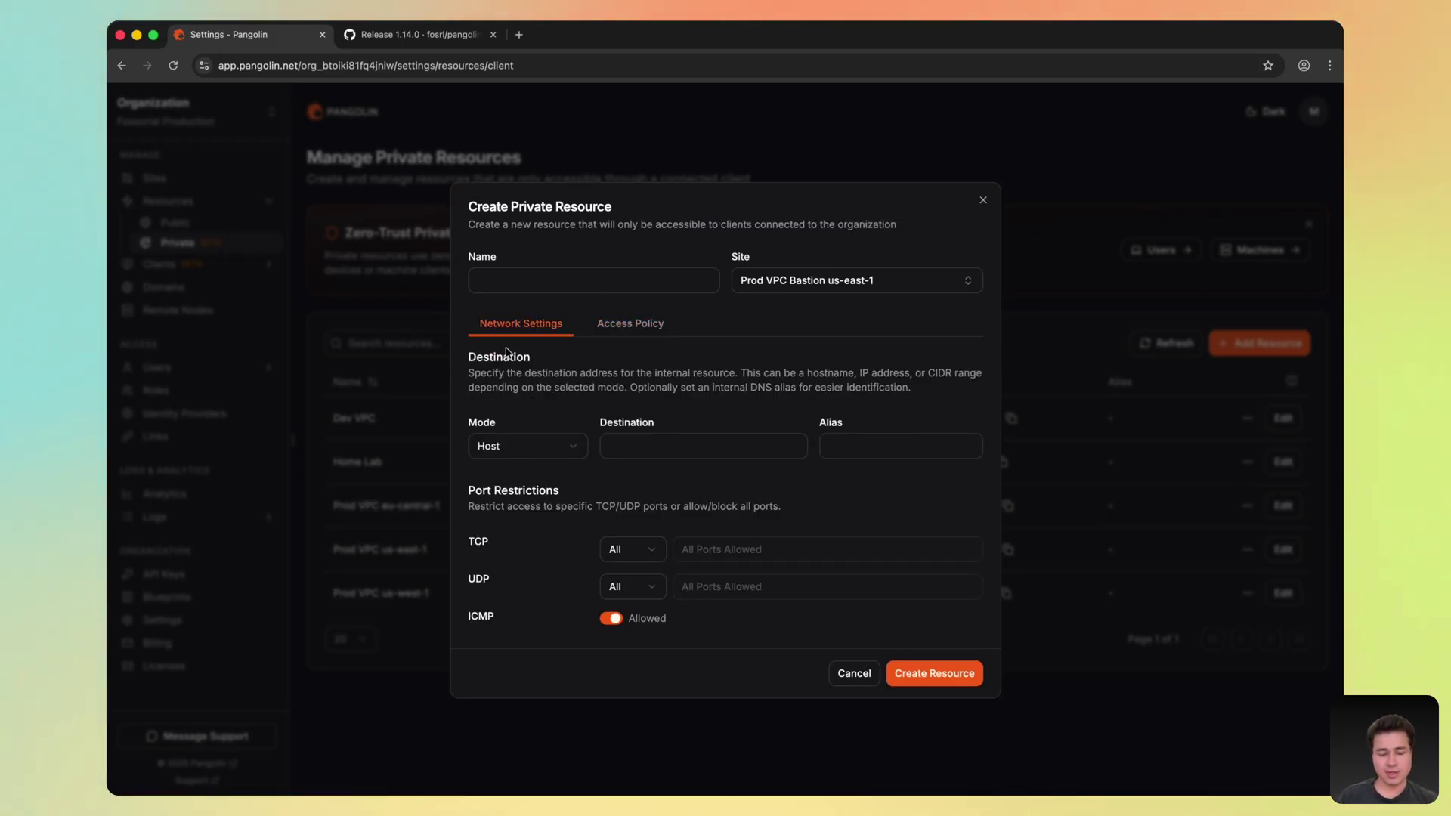
- Name the resource Bitwarden with destination 10.20.20.20 and alias bitwarden.internal
click(531, 280)
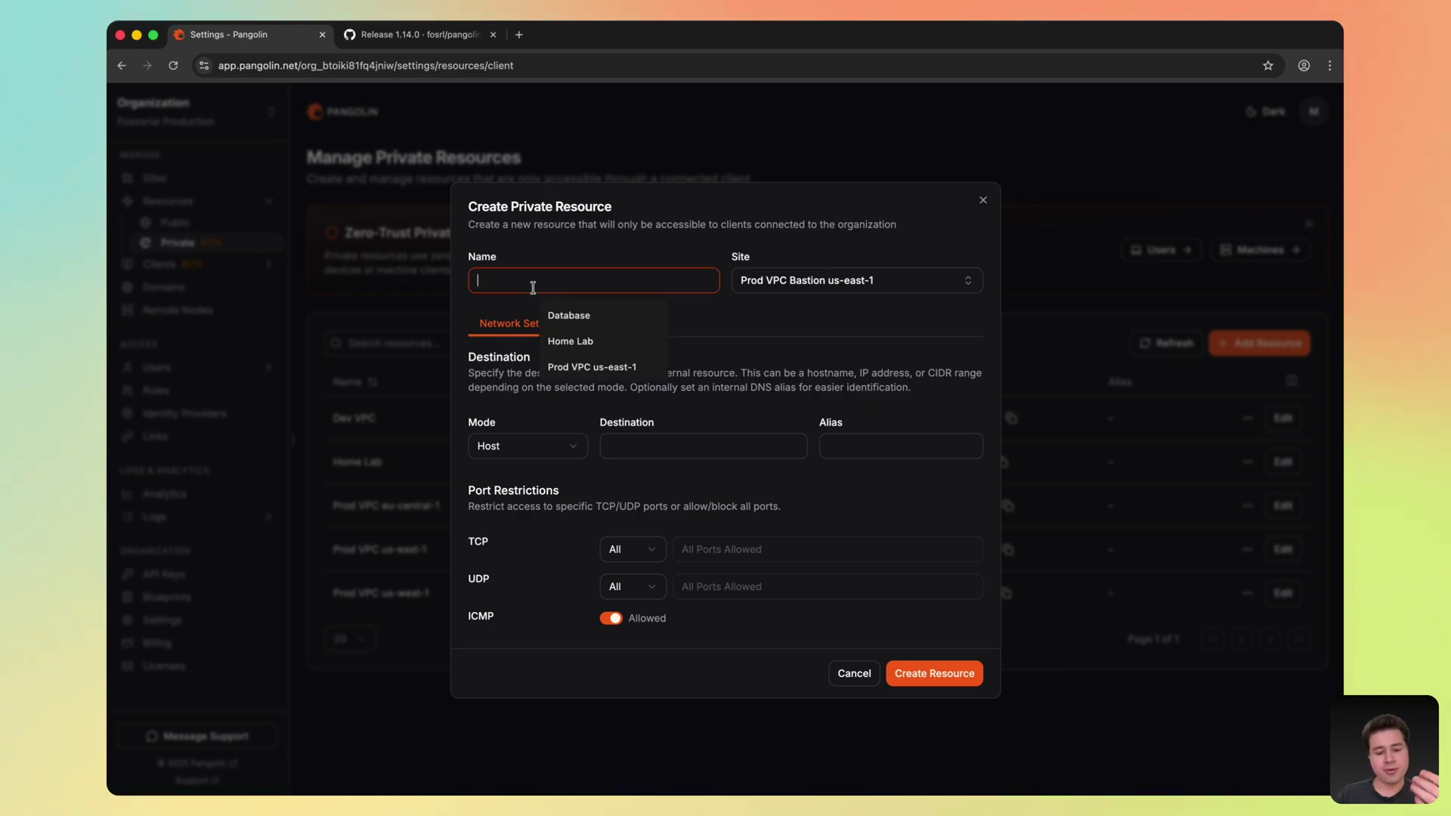
text(Bitwarden)
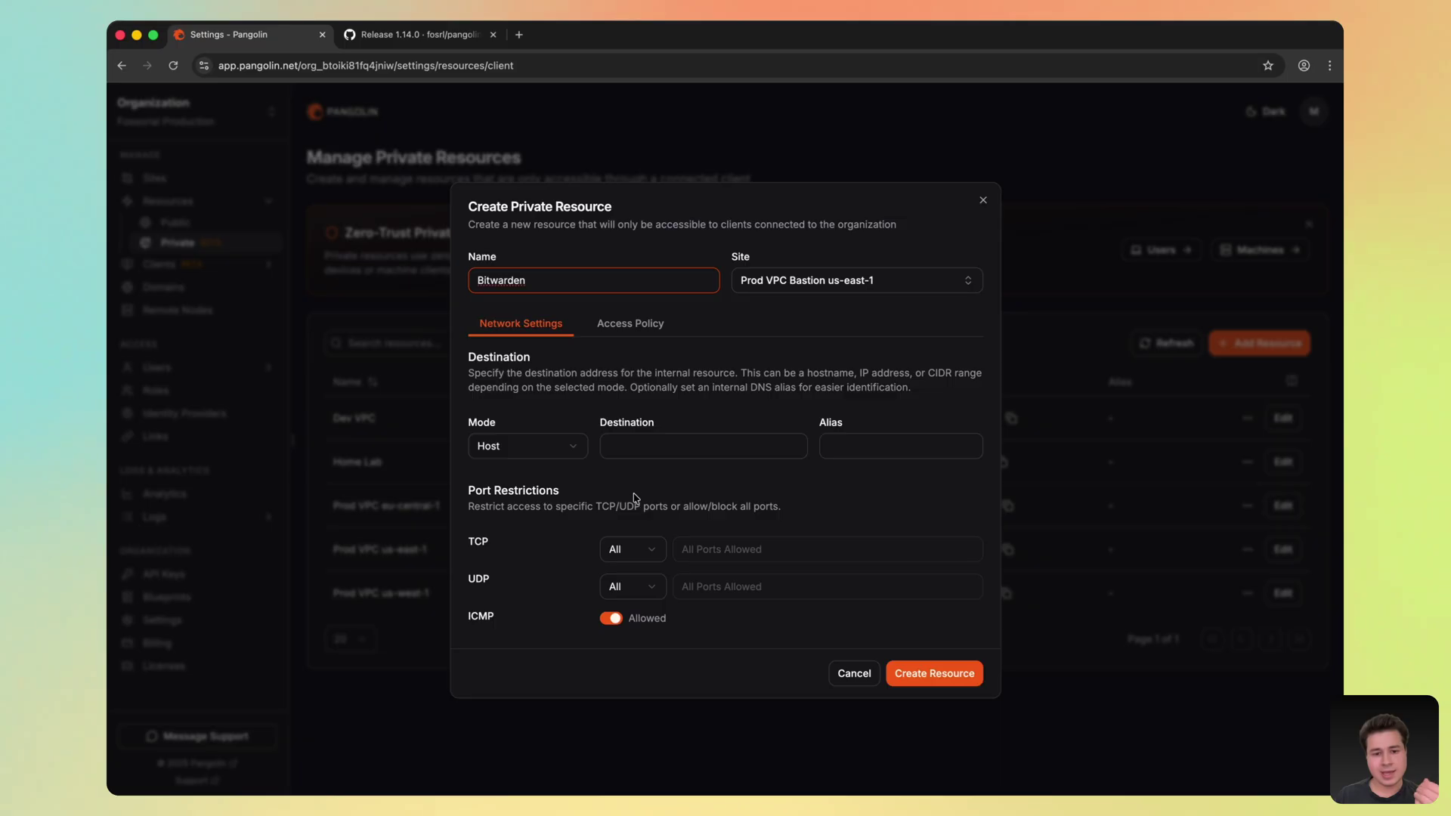
click(631, 452)
text(10.20.20.20)
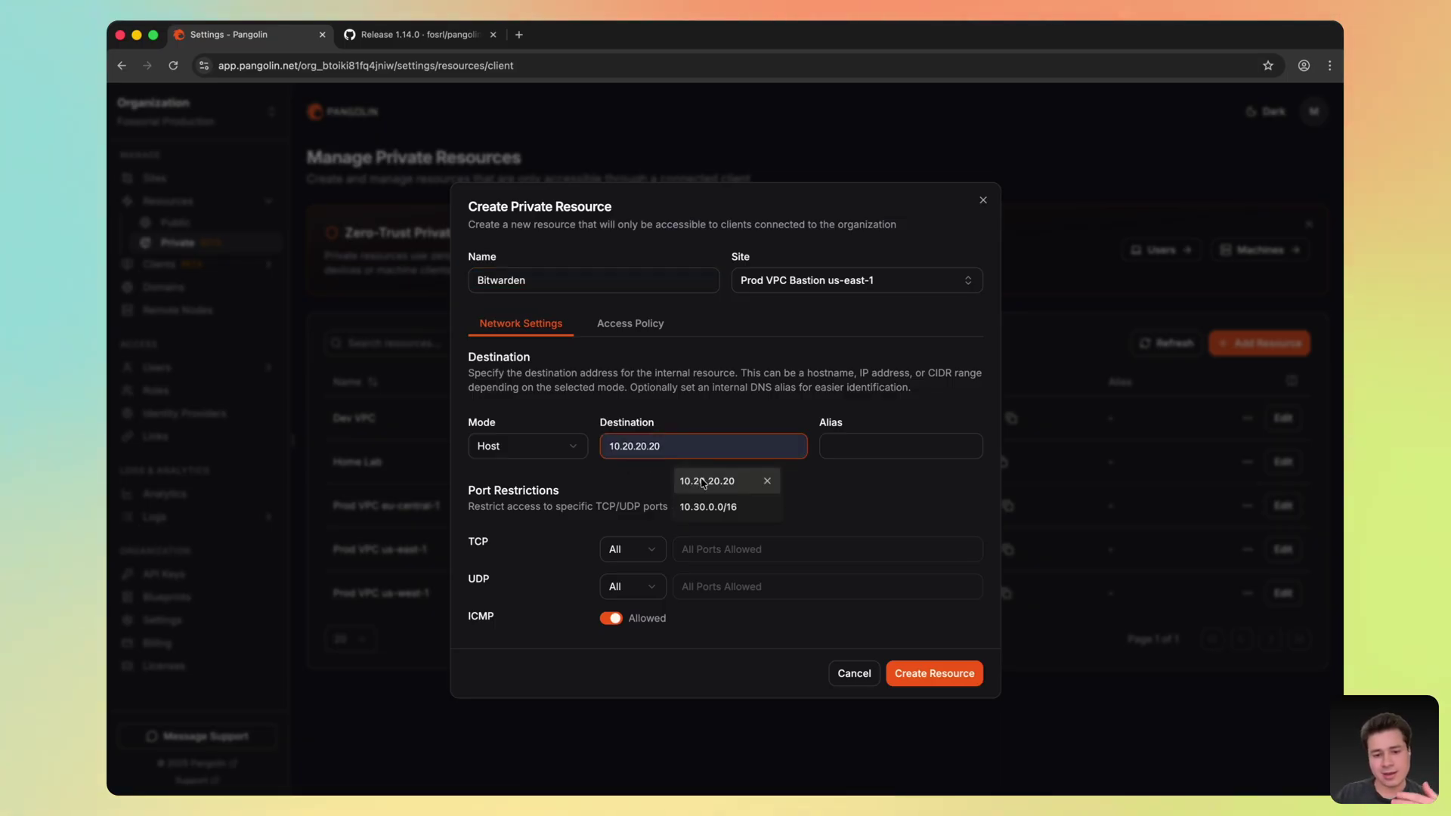
click(707, 481)
click(863, 449)
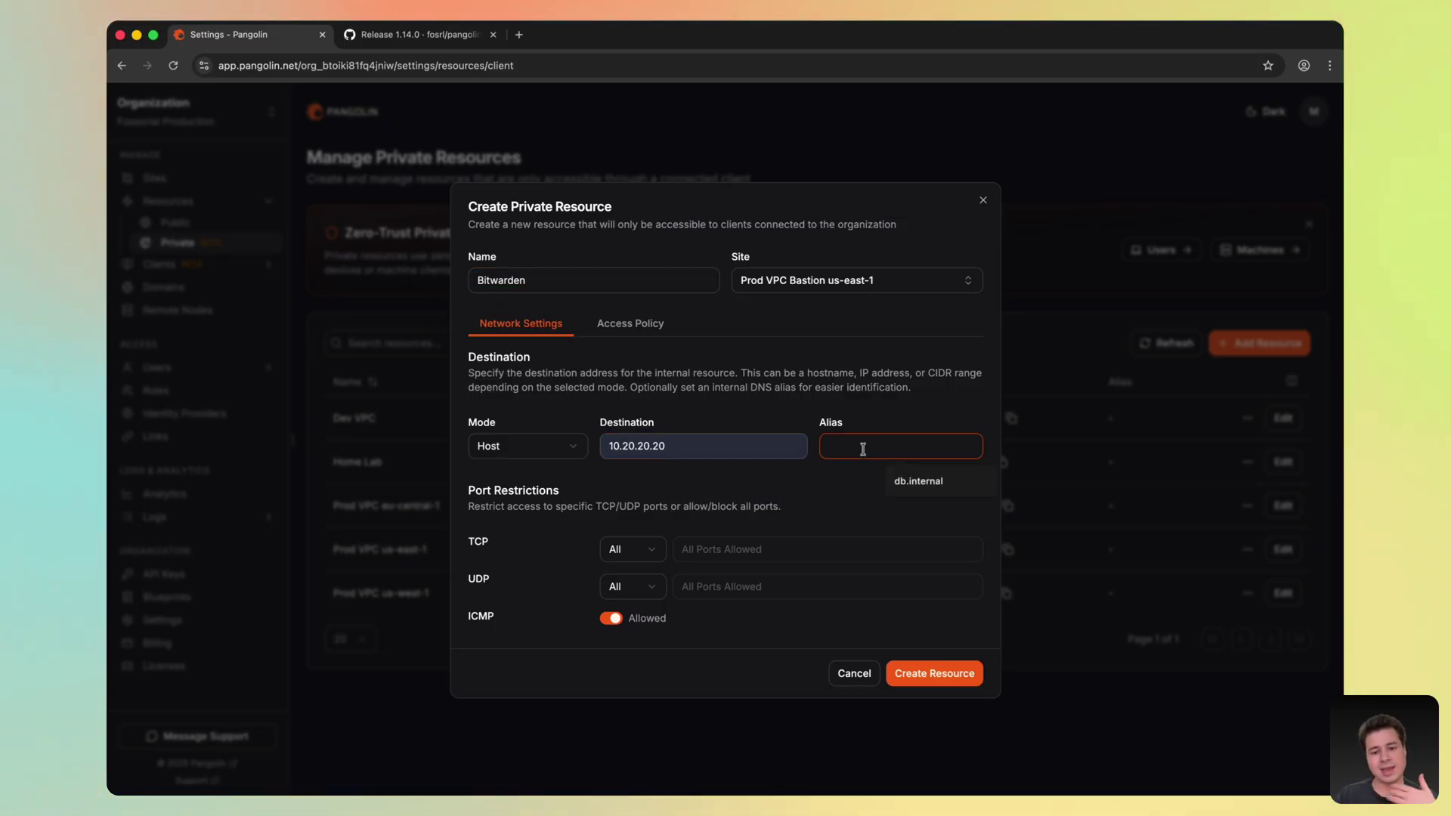
text(bitwarden.i)
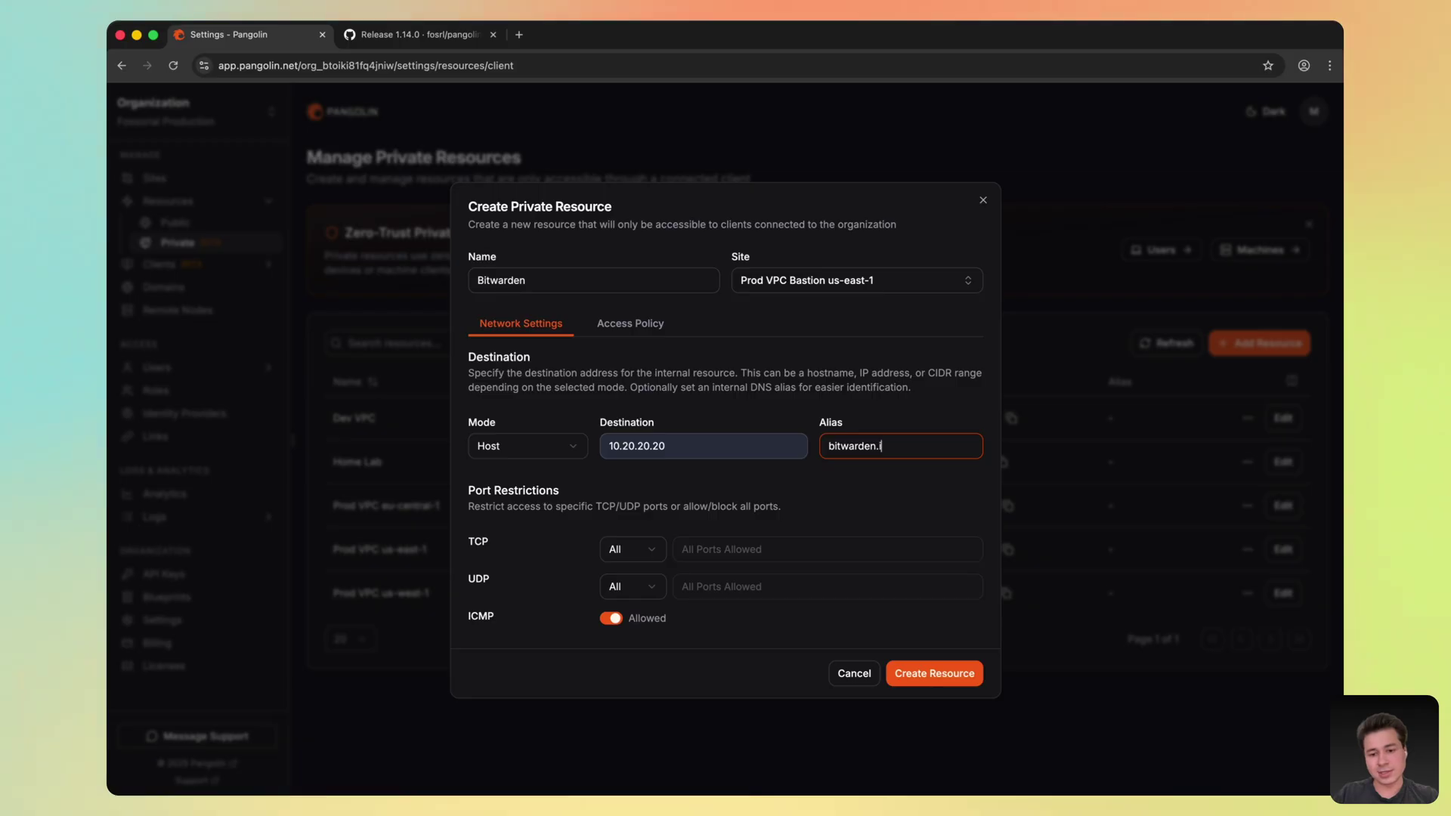
text(trenal)
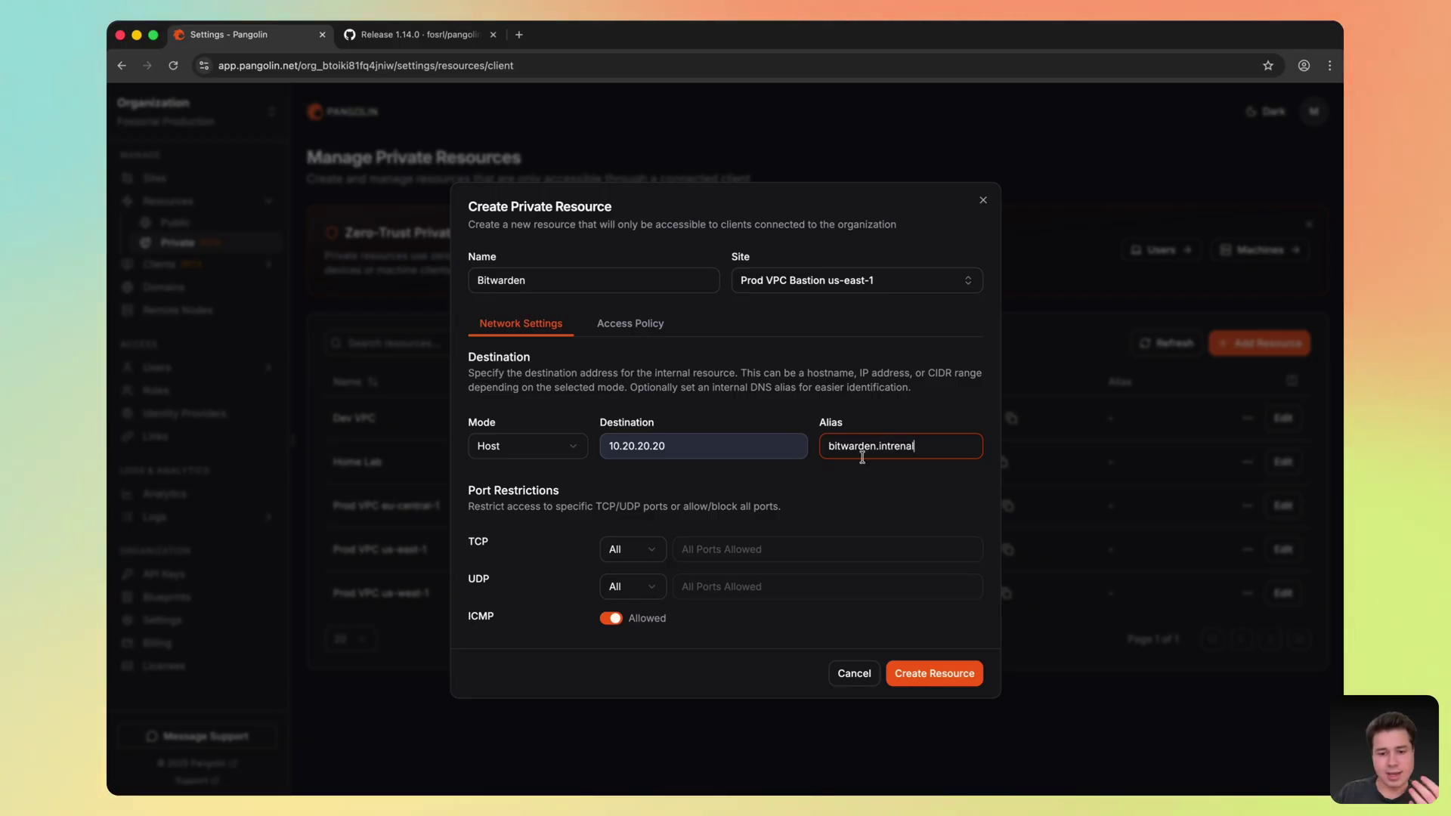
key(BackSpace)
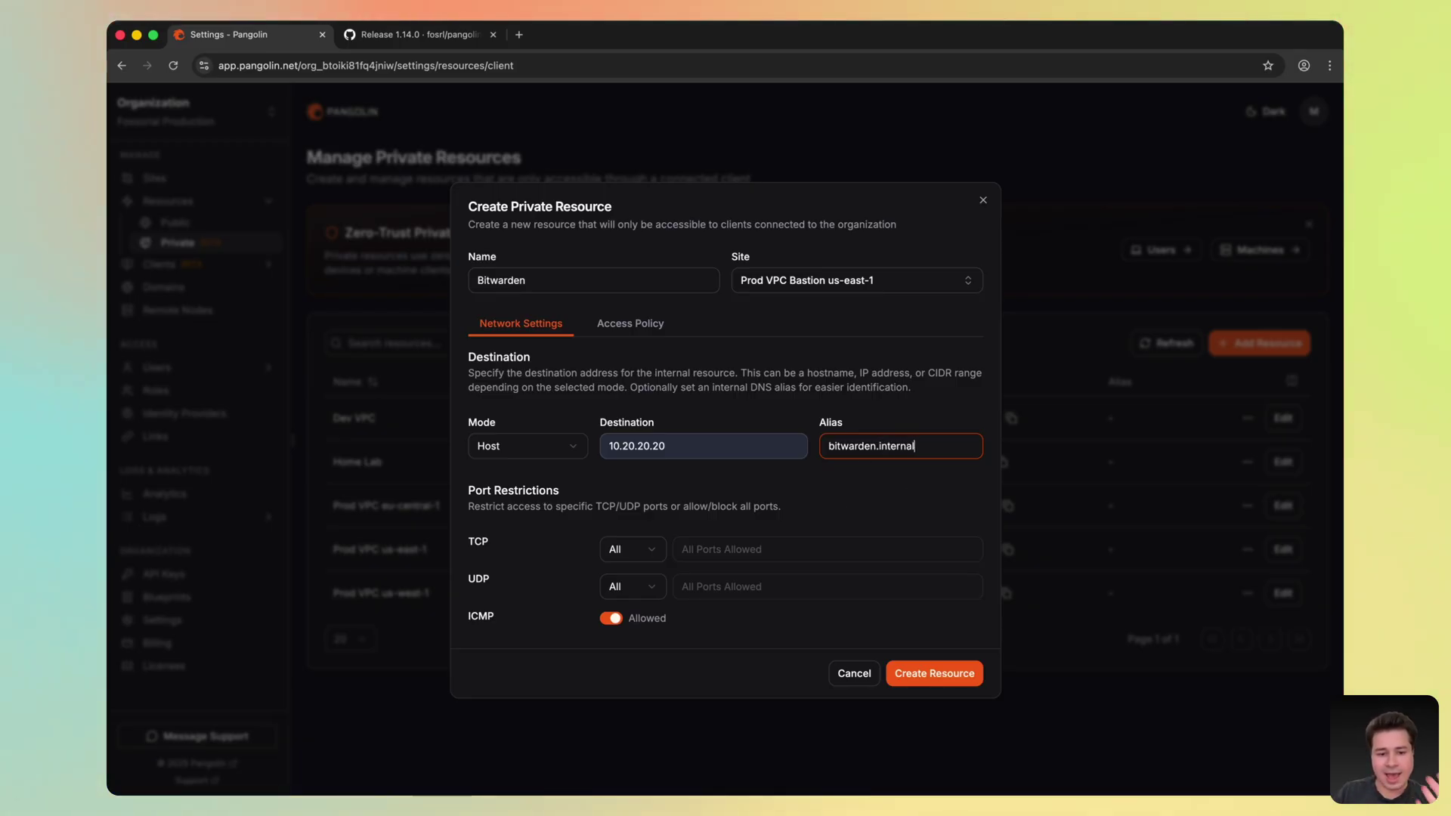
- Limit TCP to custom port 8888, and block both UDP and ICMP
click(644, 549)
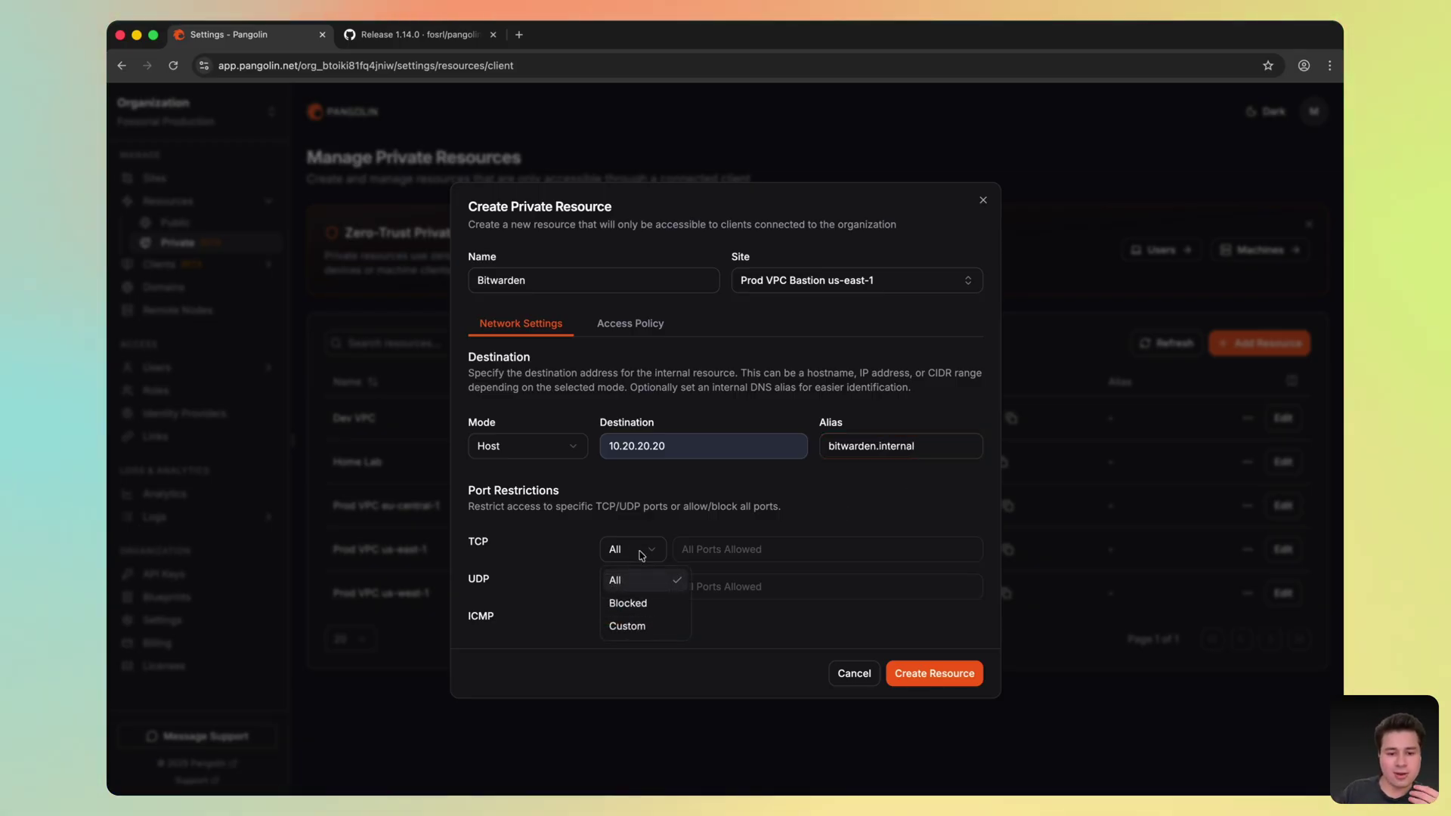
click(627, 626)
click(740, 560)
text(8888)
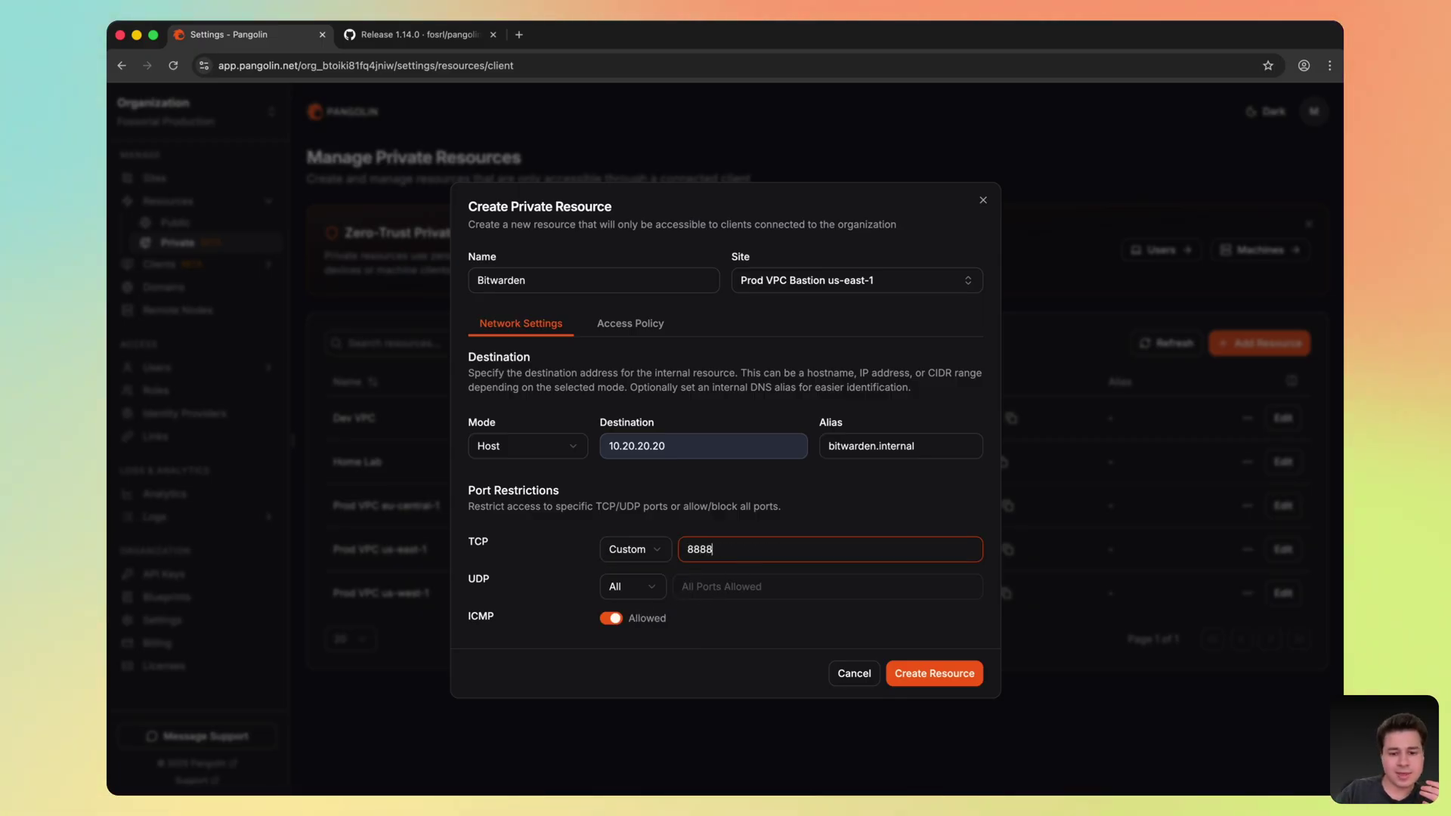
click(634, 588)
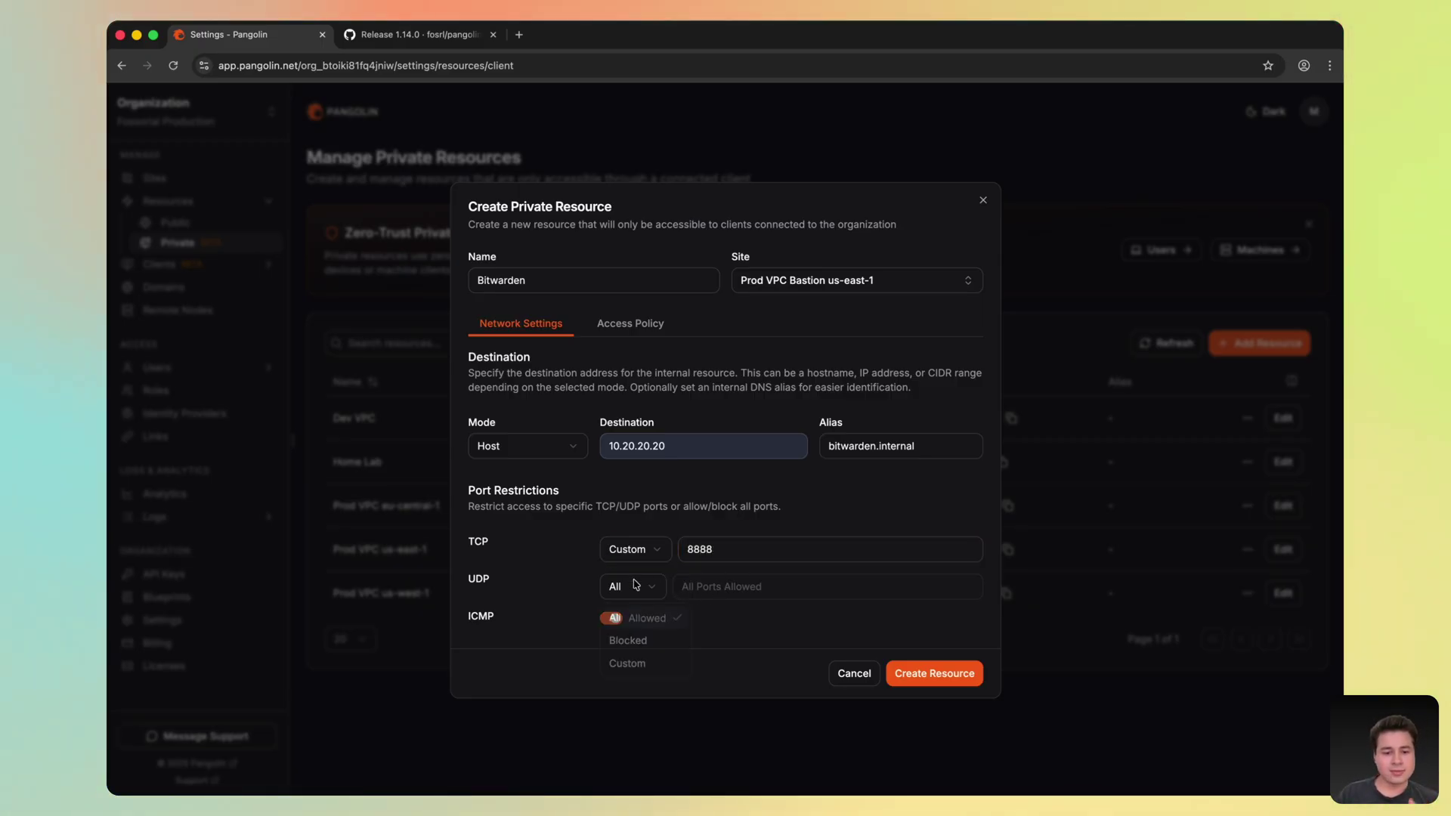
click(638, 642)
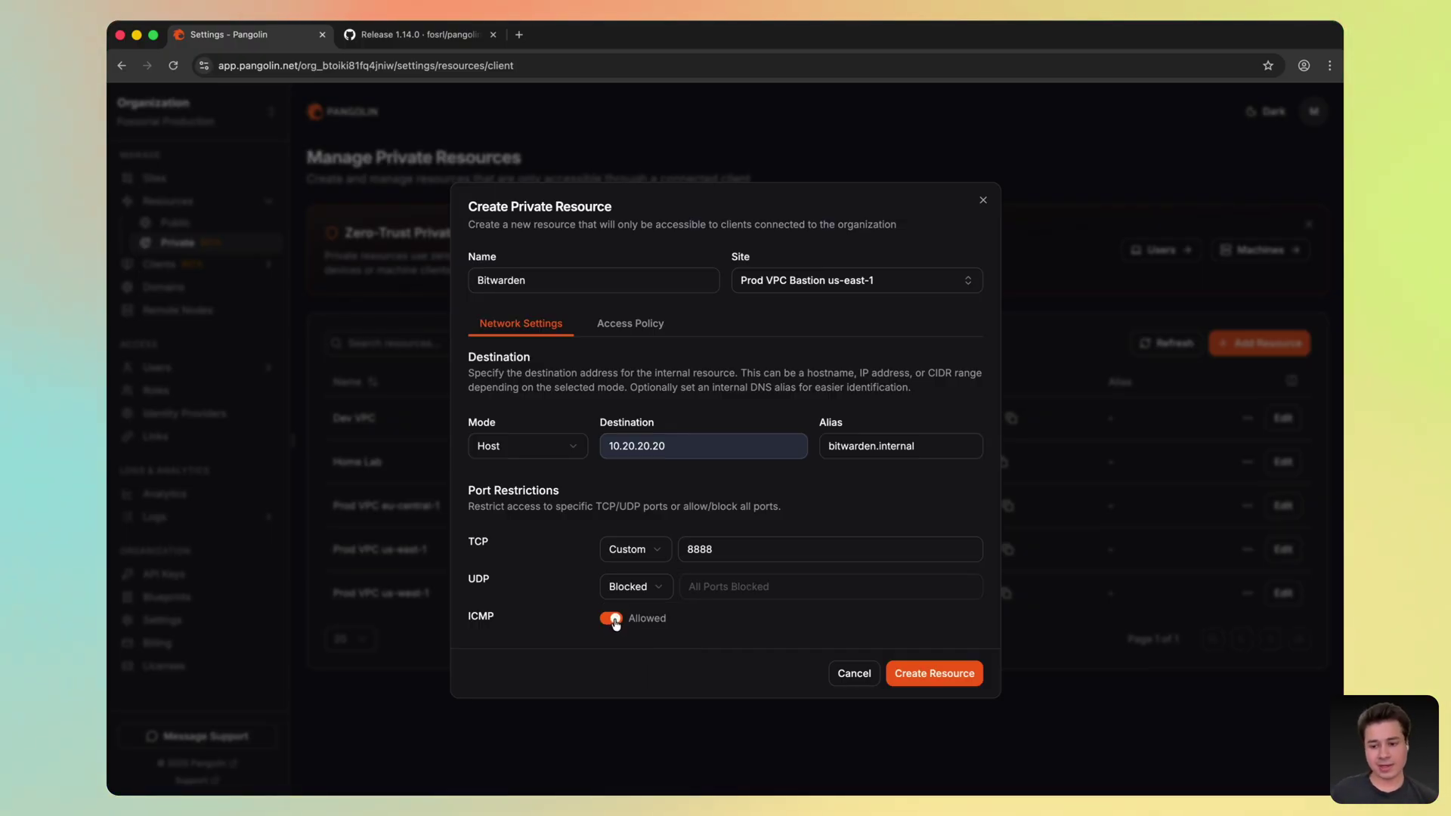
click(614, 620)
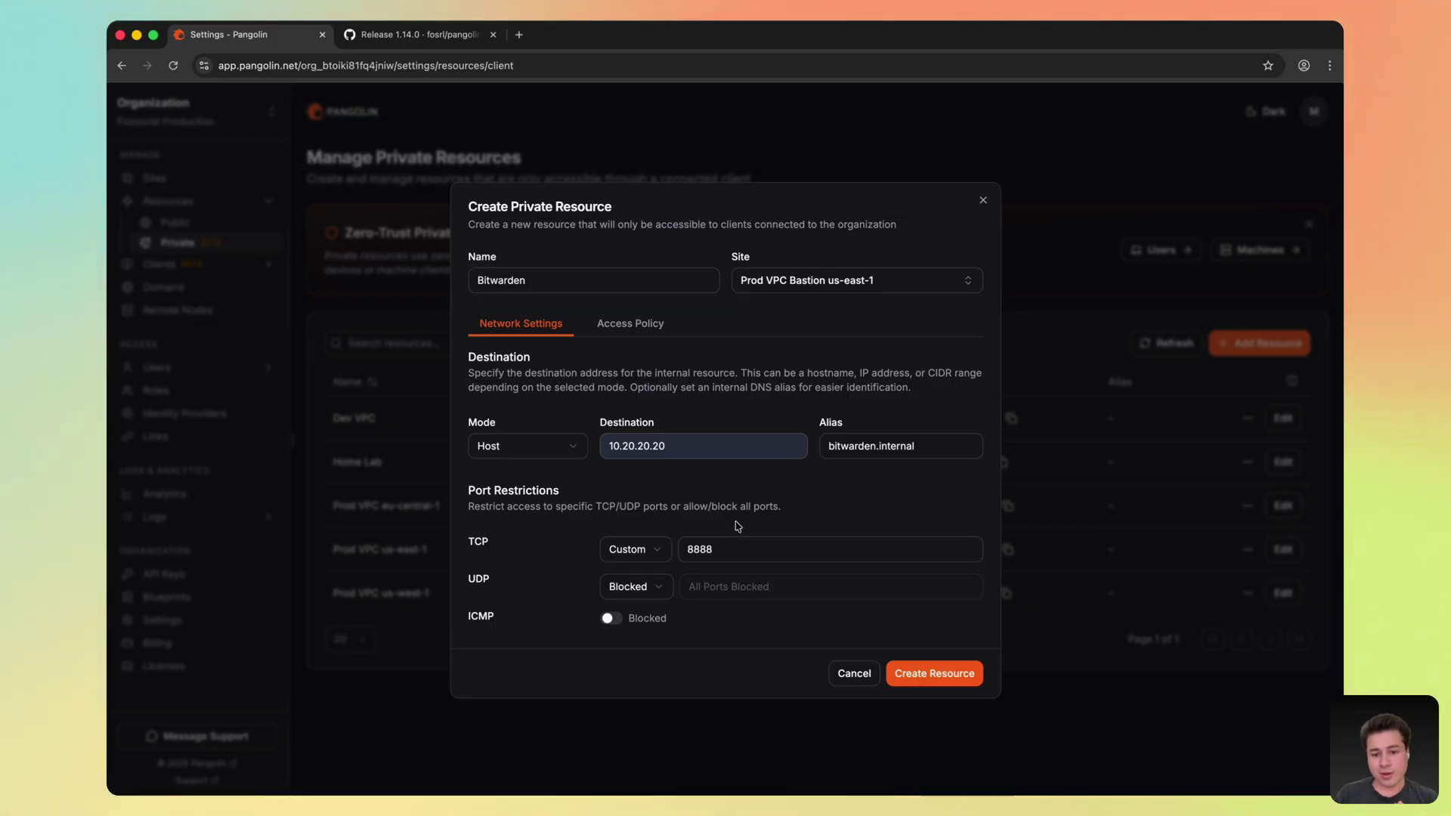
click(913, 452)
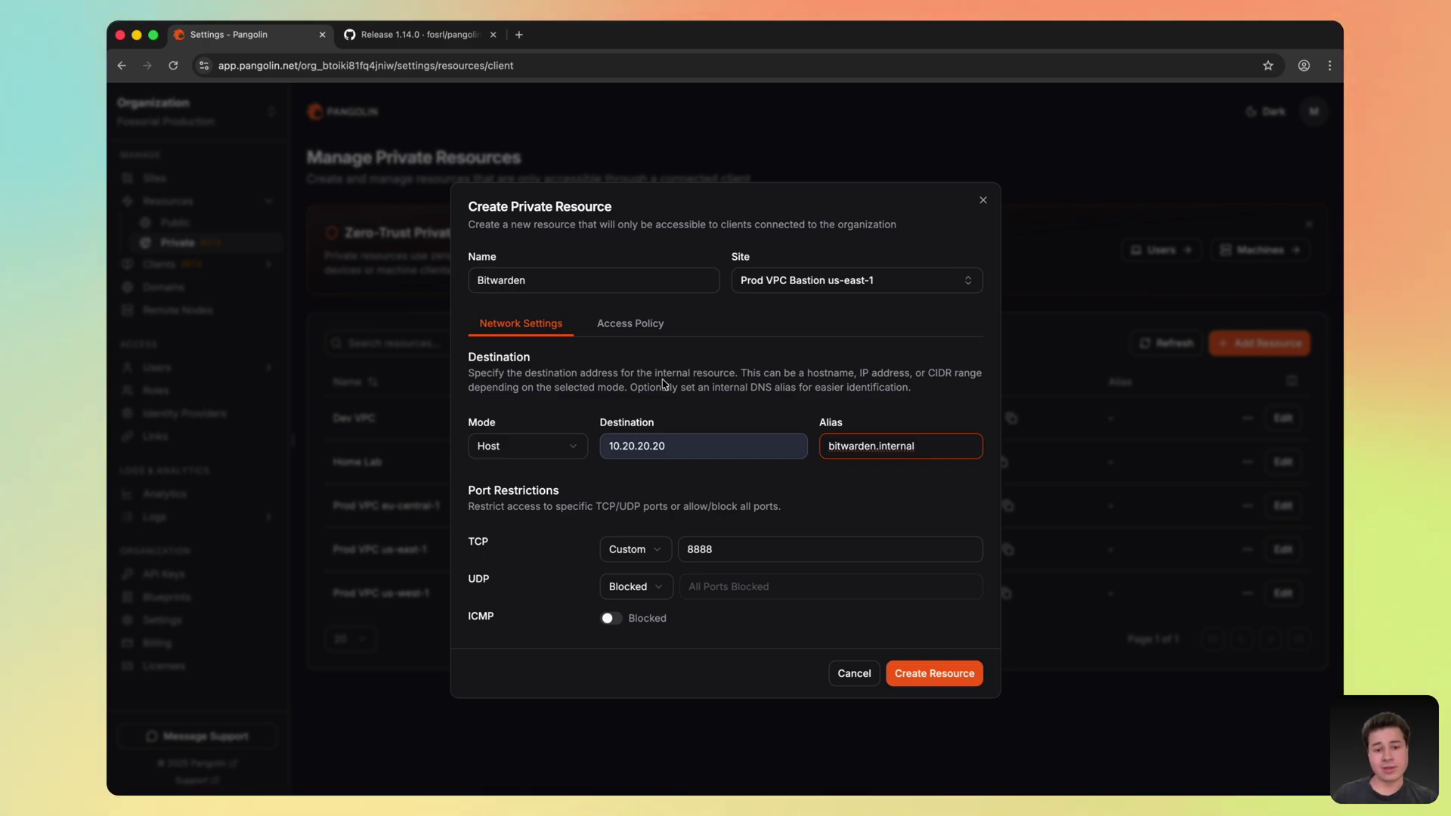
- Grant the Member role access in the resource's Access Policy
click(630, 324)
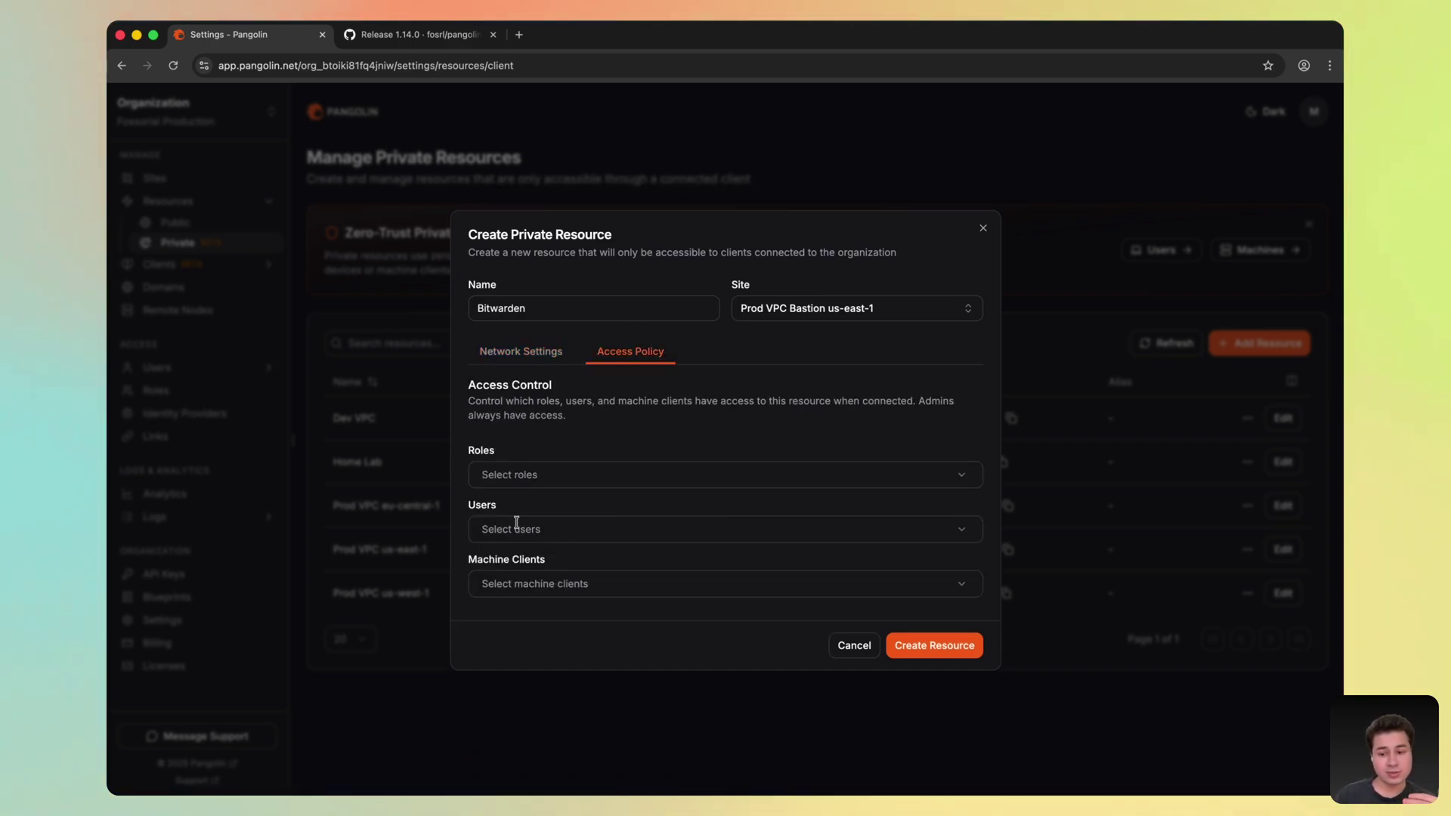
click(532, 477)
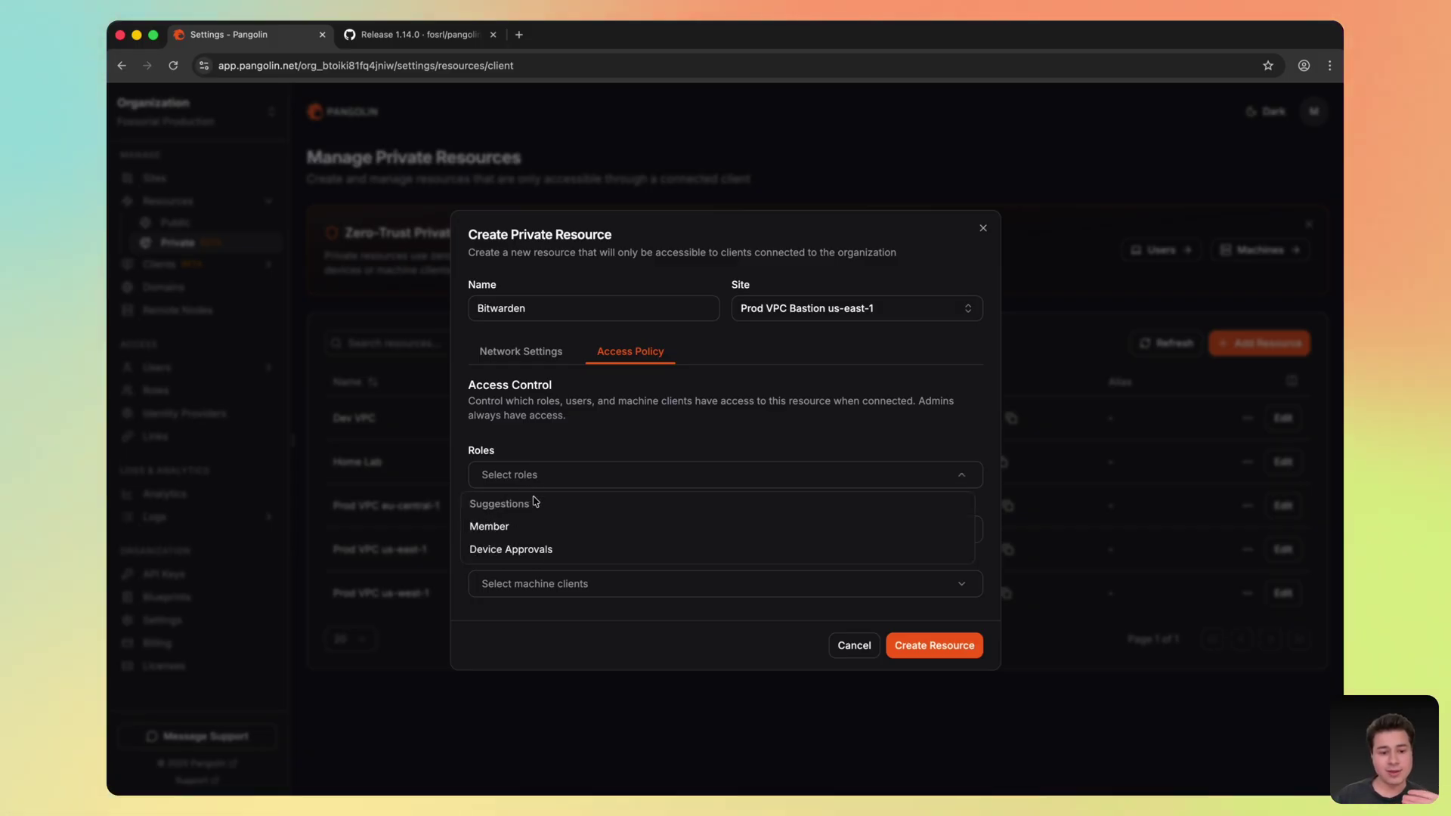
click(539, 533)
click(565, 454)
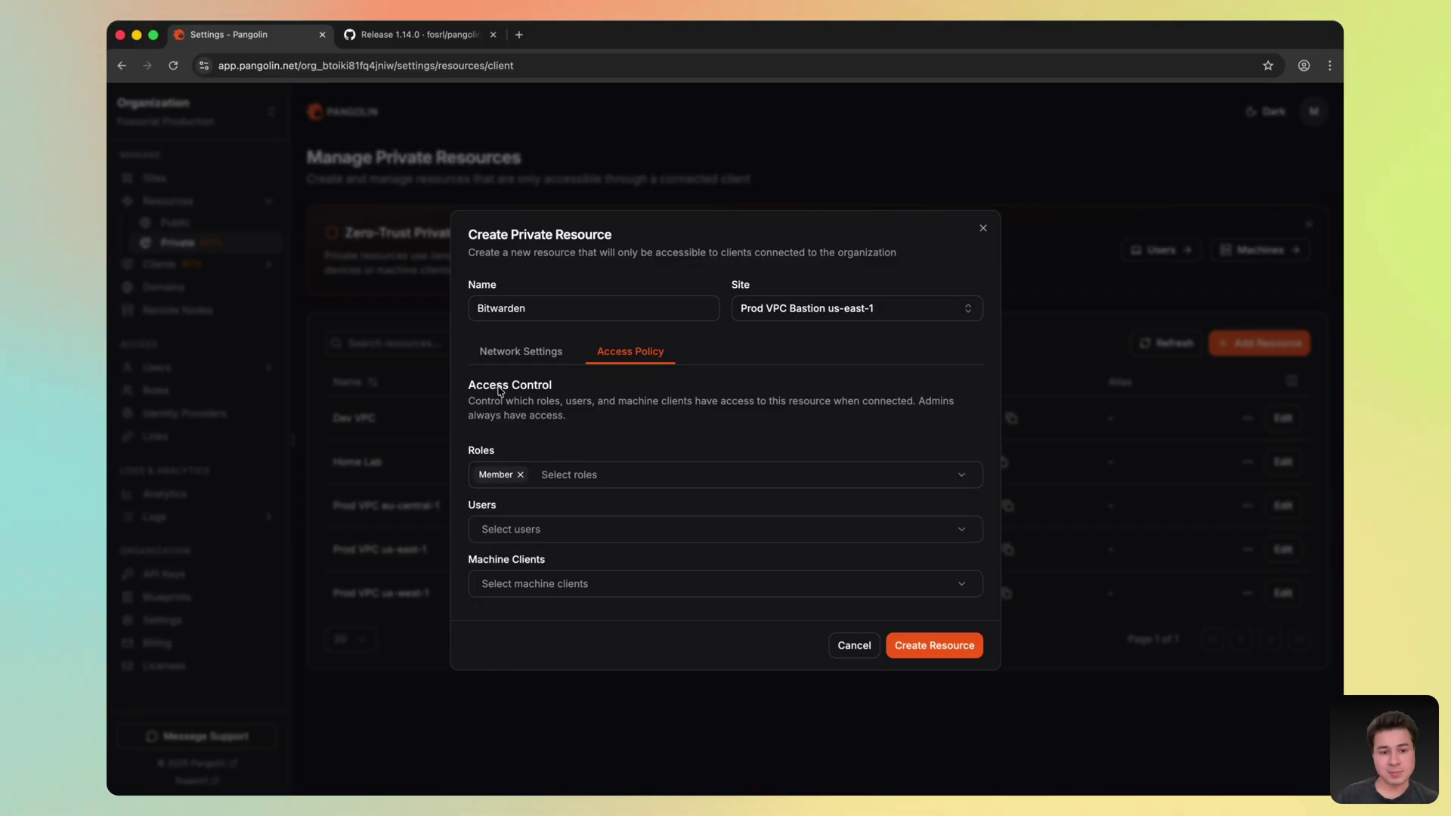
- Back in Network Settings, return TCP to Custom and append a comma after 8888
click(505, 352)
click(634, 550)
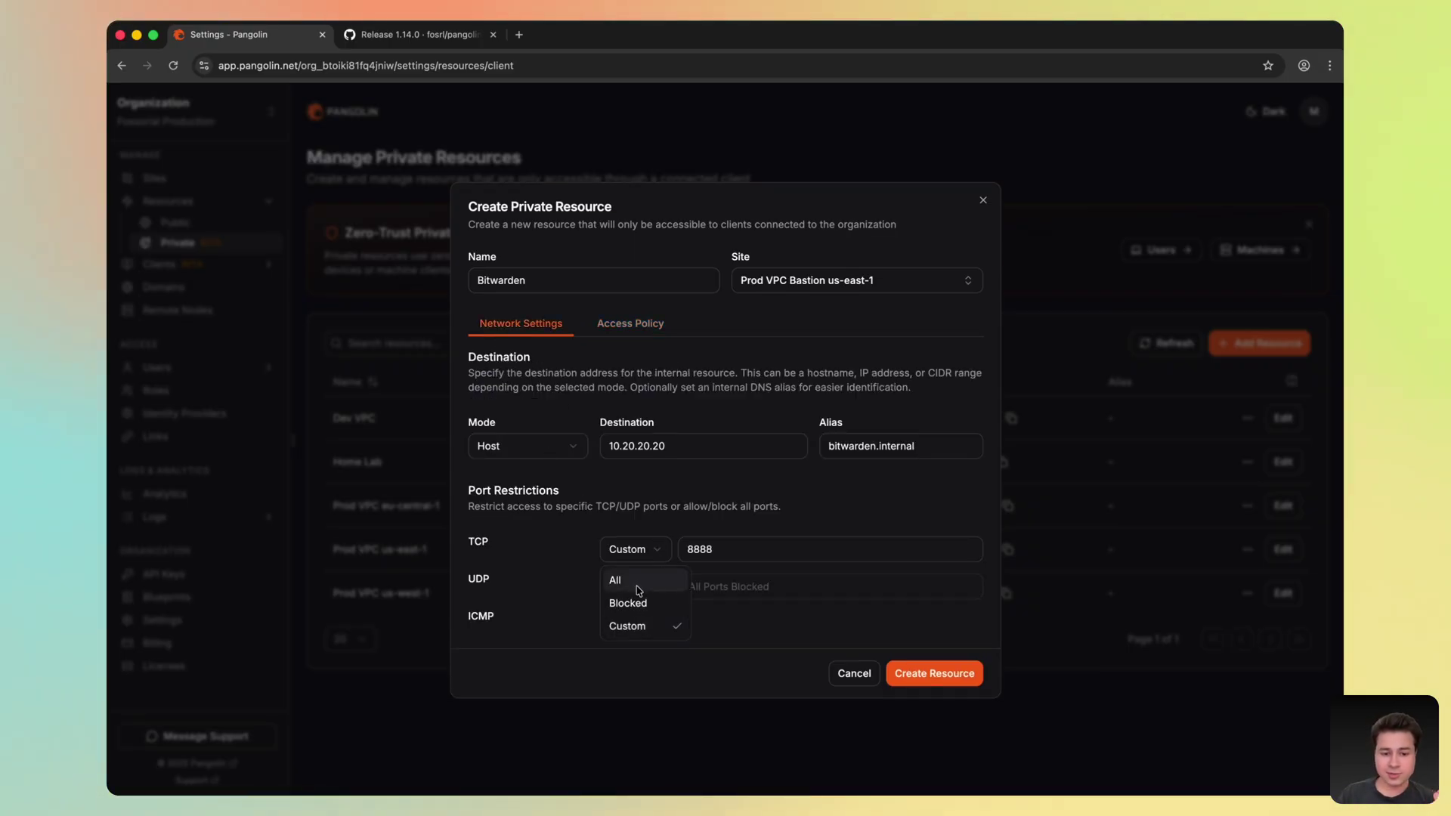
click(616, 581)
click(634, 553)
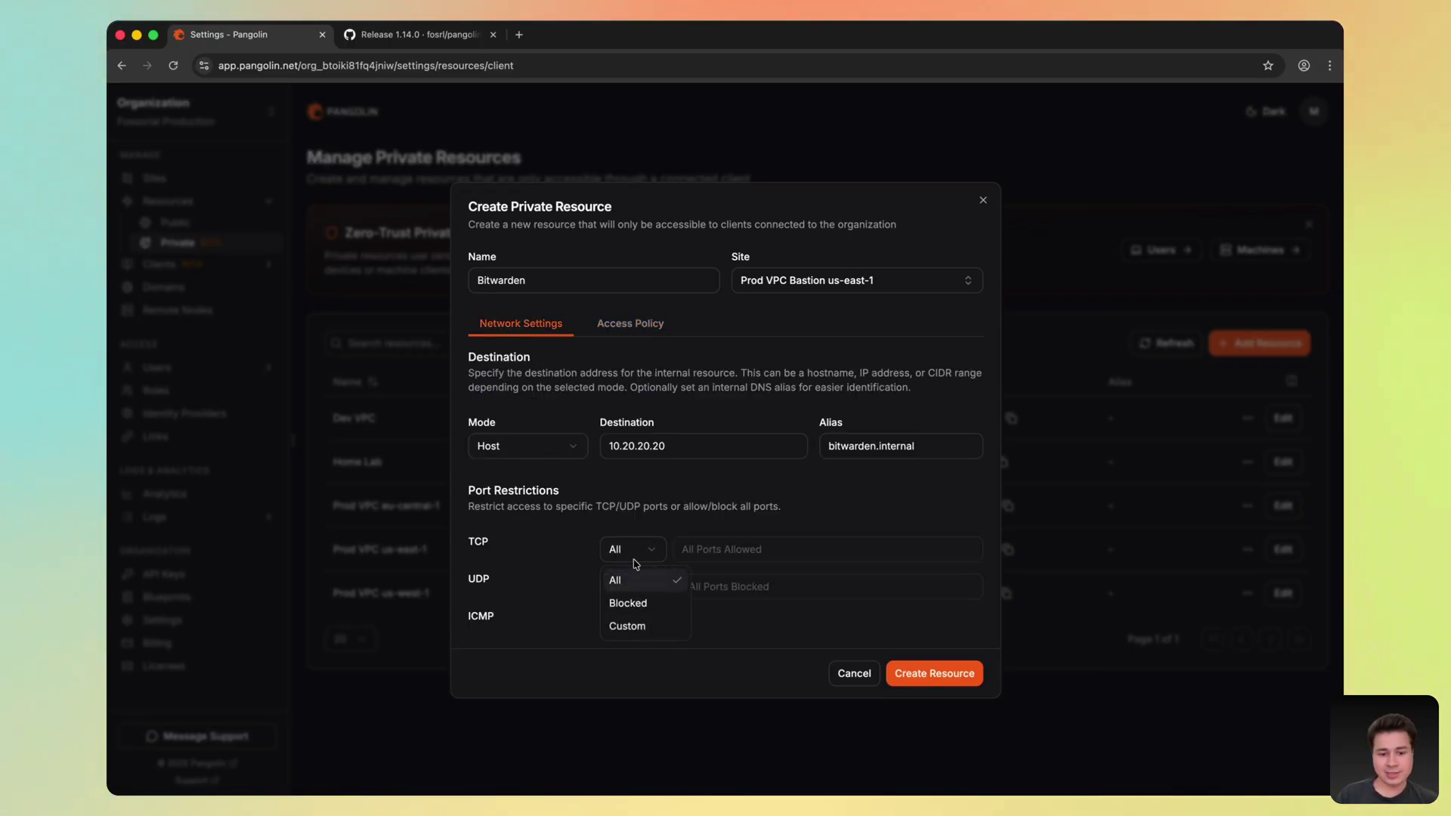
click(627, 603)
click(643, 550)
click(627, 626)
click(714, 550)
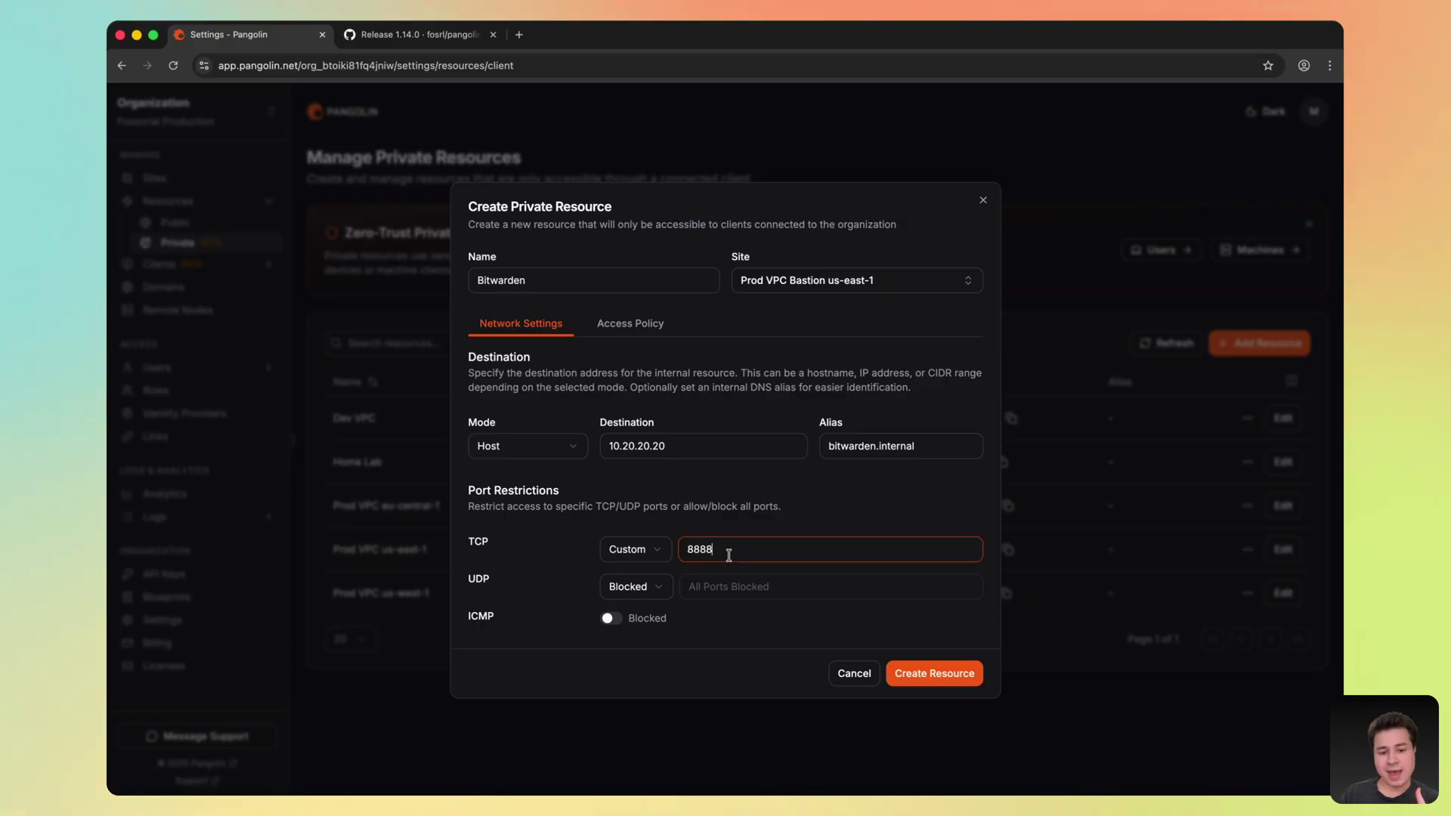
text(,)
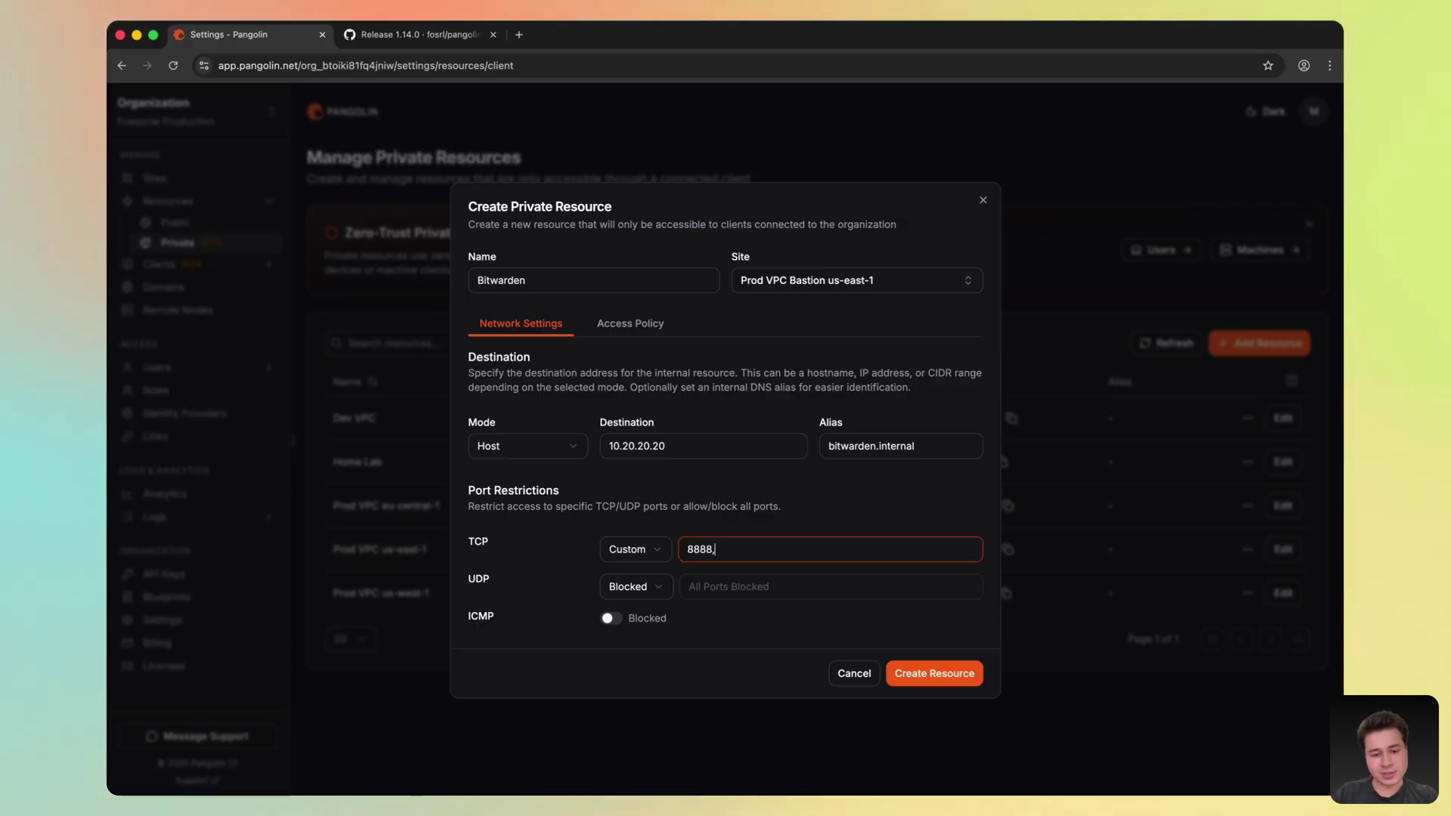
double_click(583, 281)
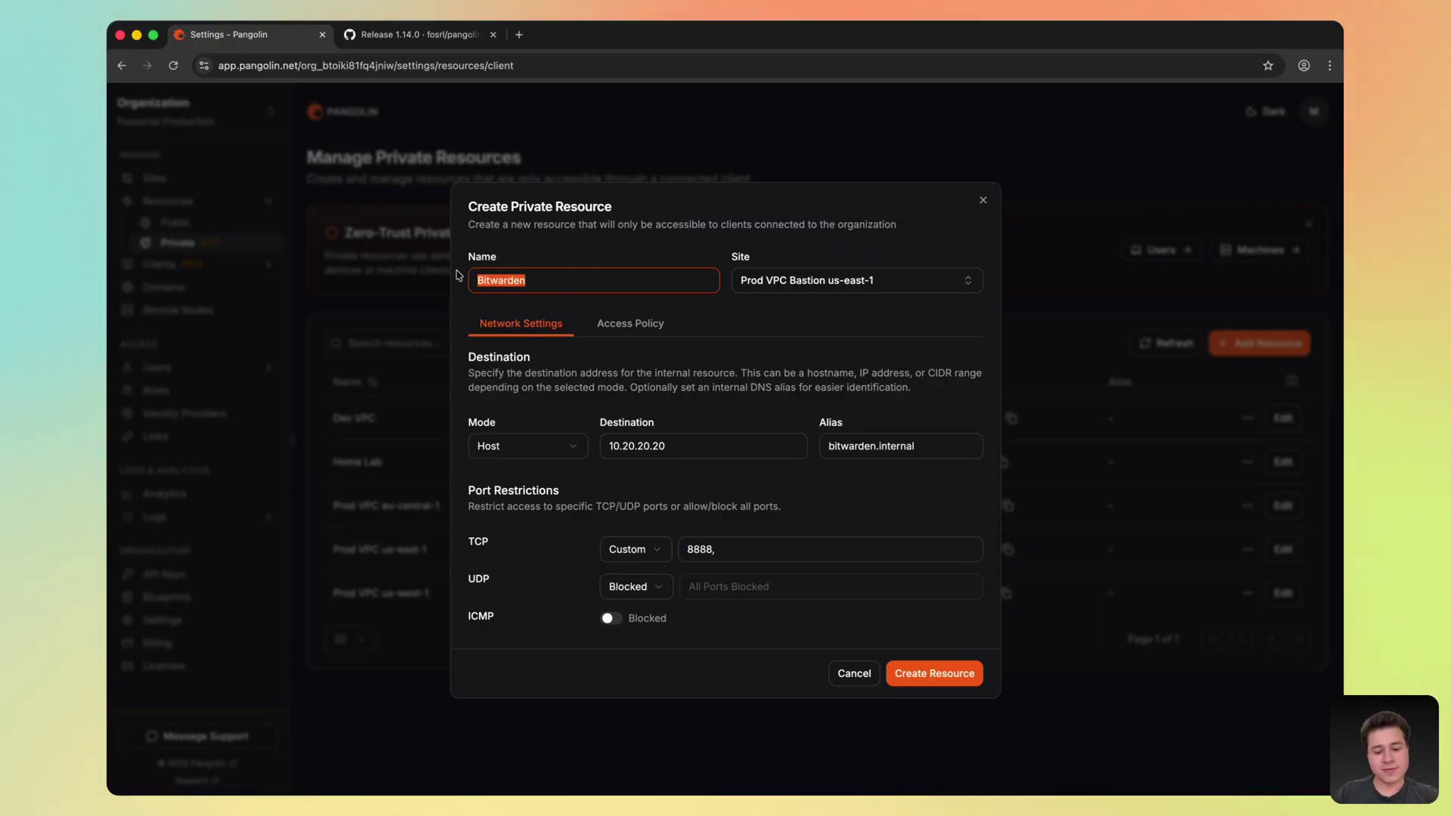
text(MC)
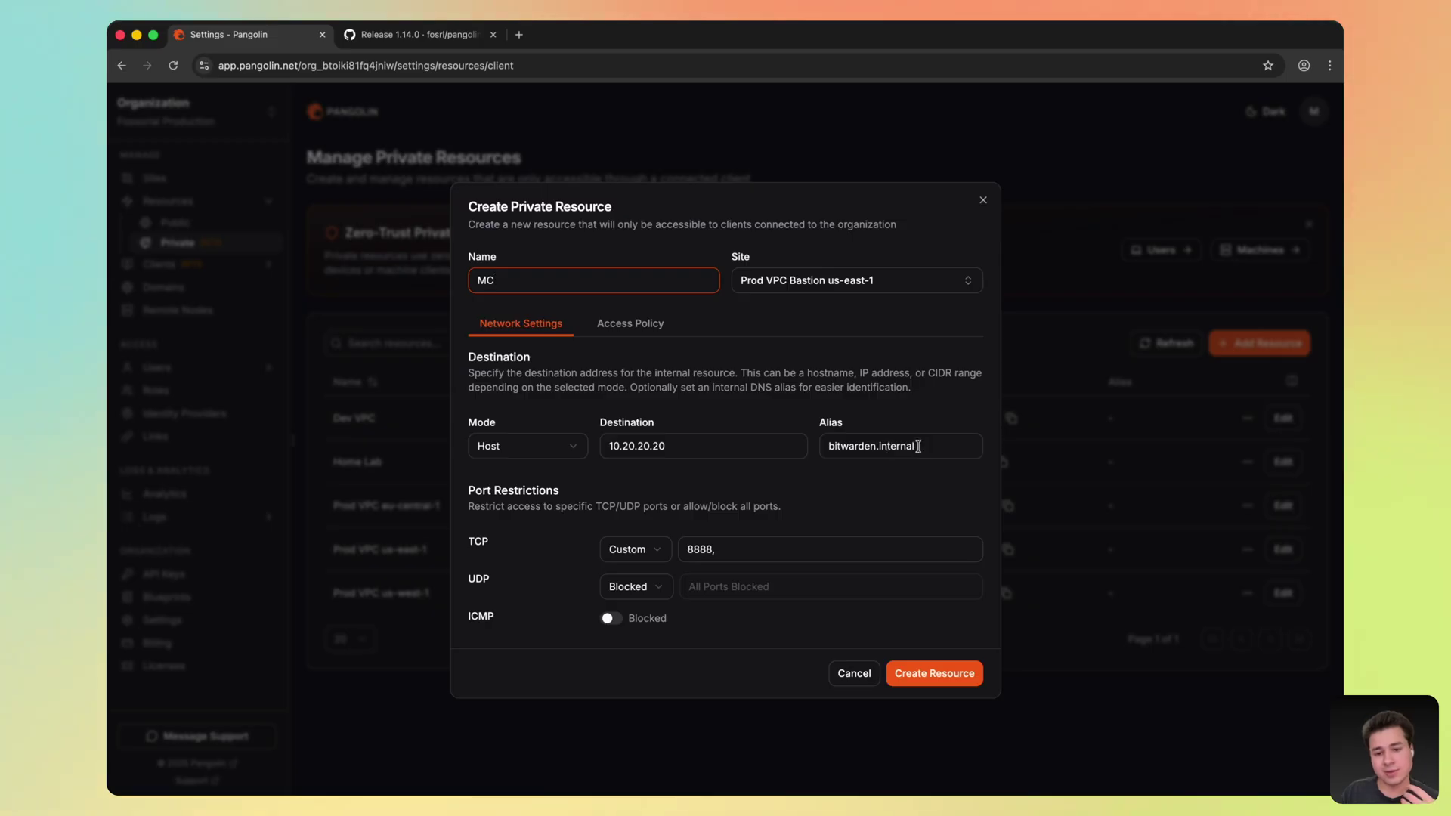
double_click(869, 446)
text(mc)
click(745, 550)
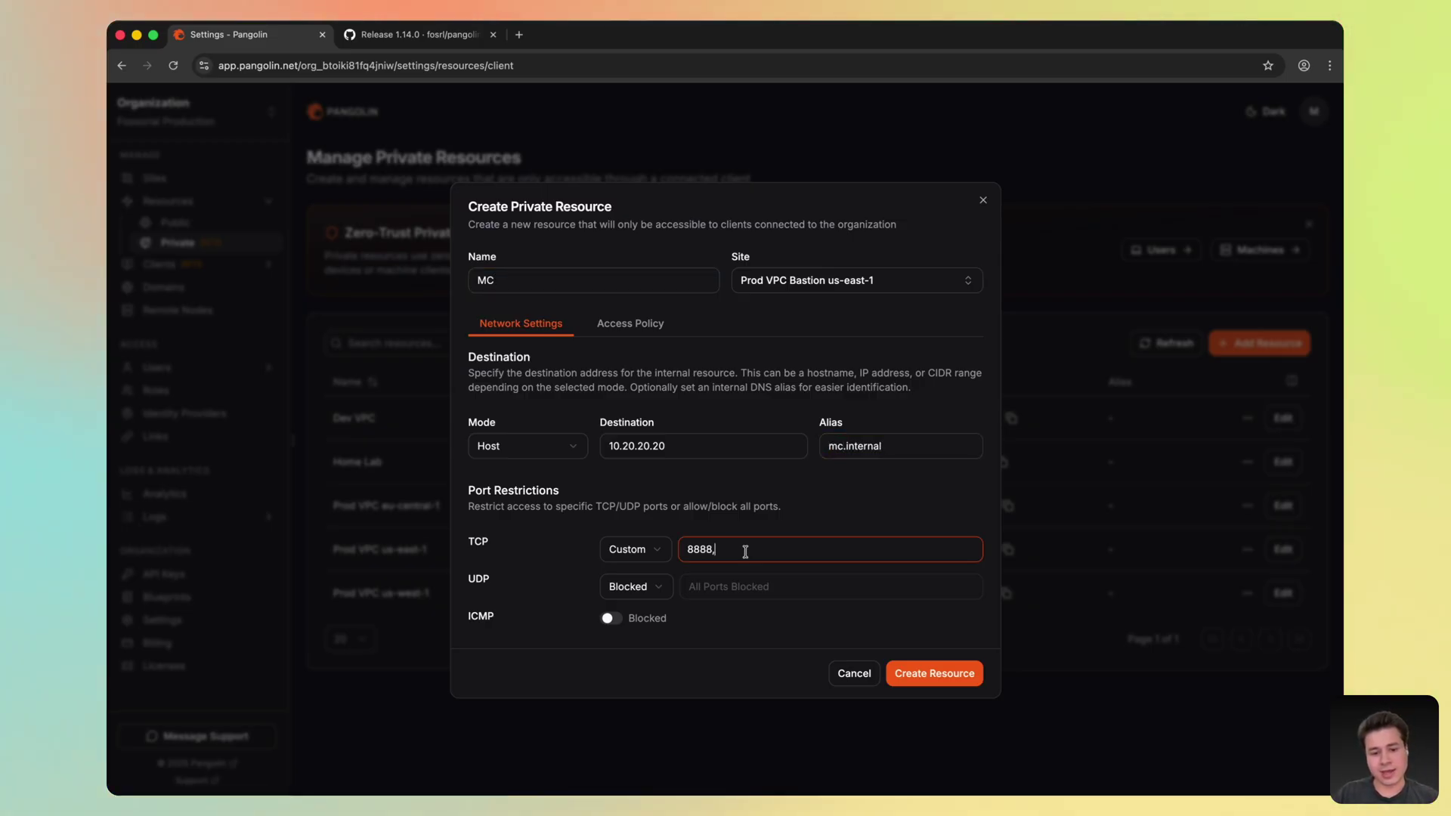
key(BackSpace)
key(BackSpace)
key(BackSpace)
key(BackSpace)
key(BackSpace)
text(25565-)
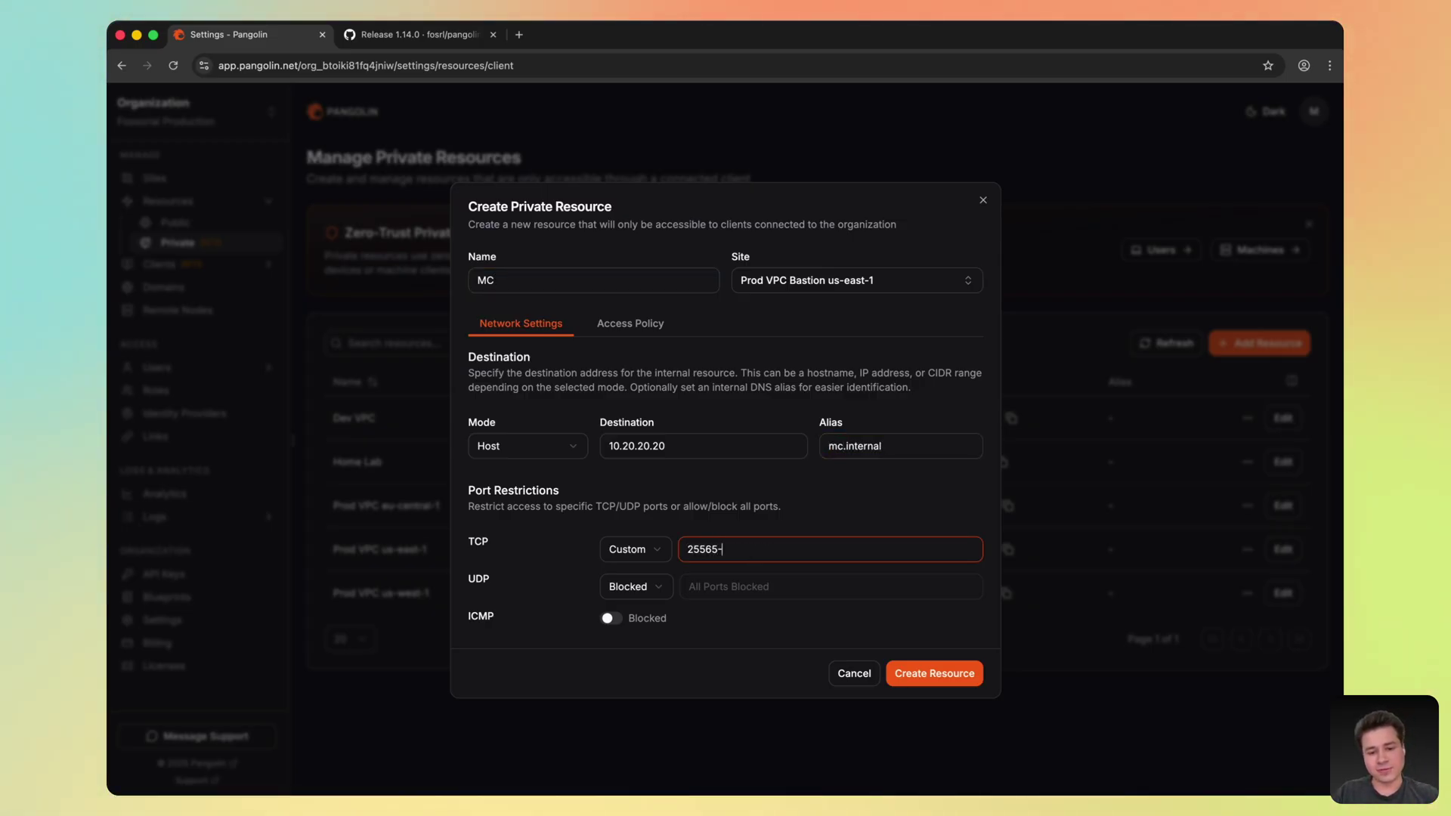
text(25576)
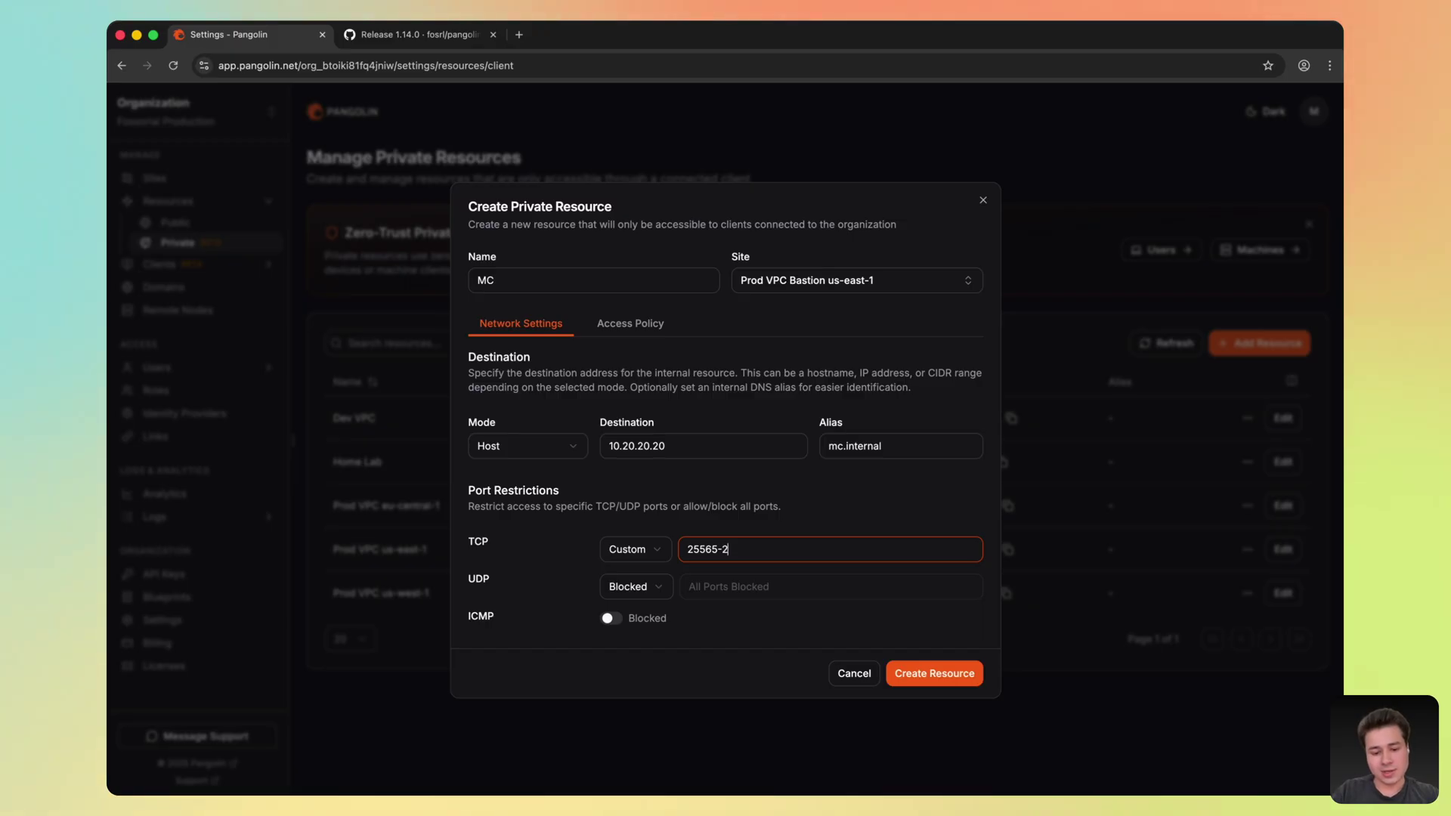
click(852, 514)
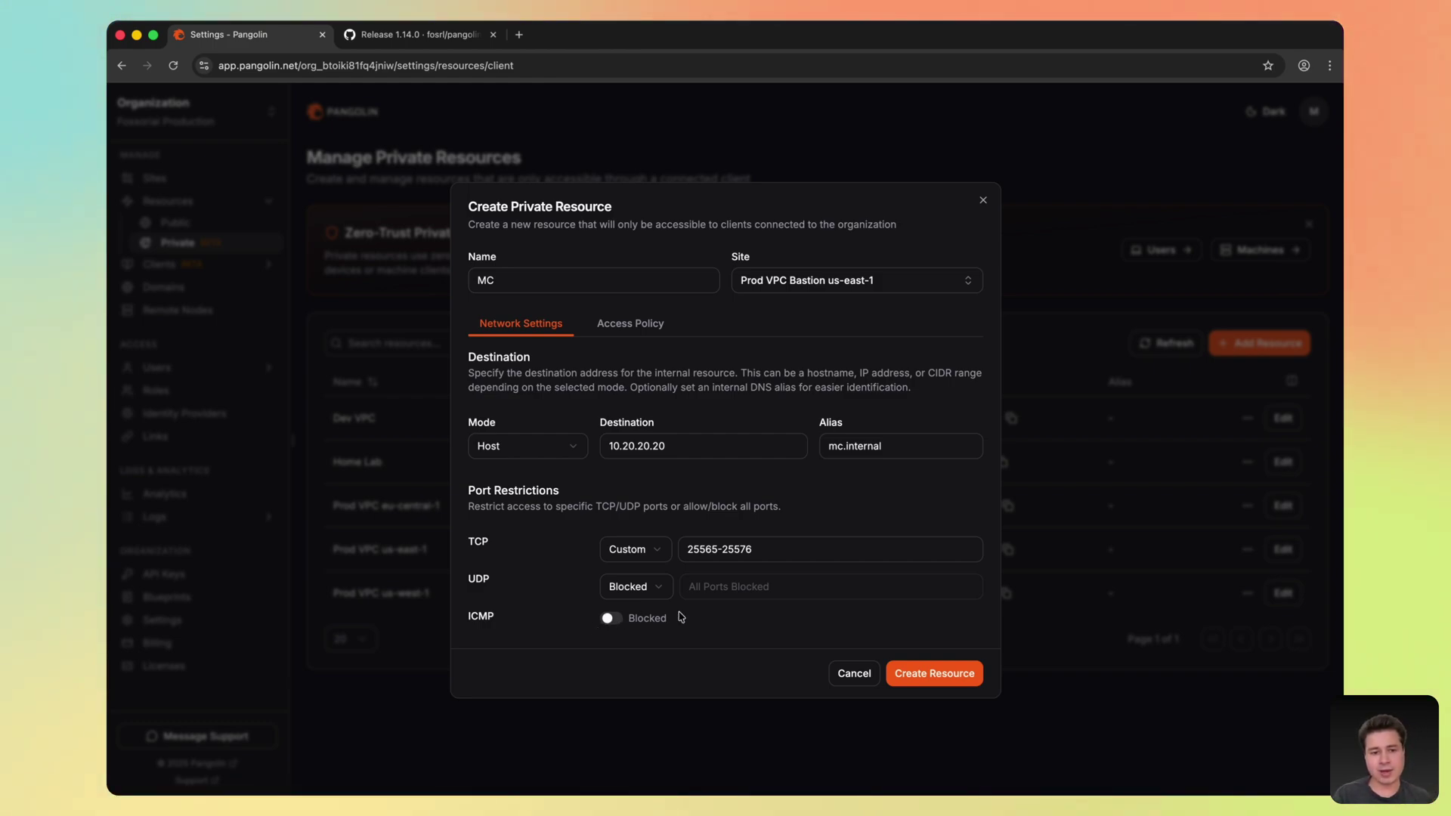
- Connect the Pangolin client from the menu bar and allow ICMP on the MC resource
click(1072, 9)
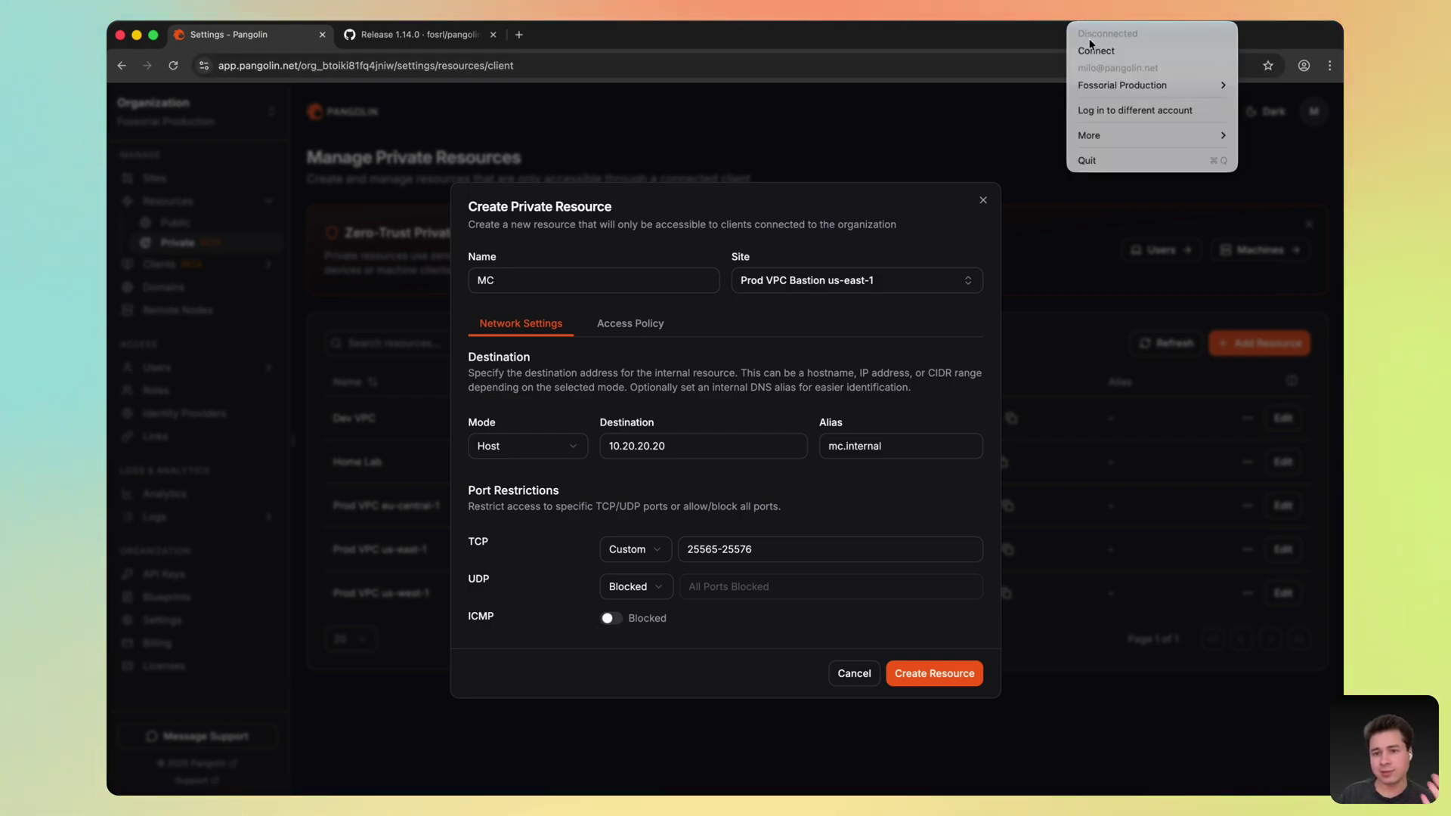
click(1106, 51)
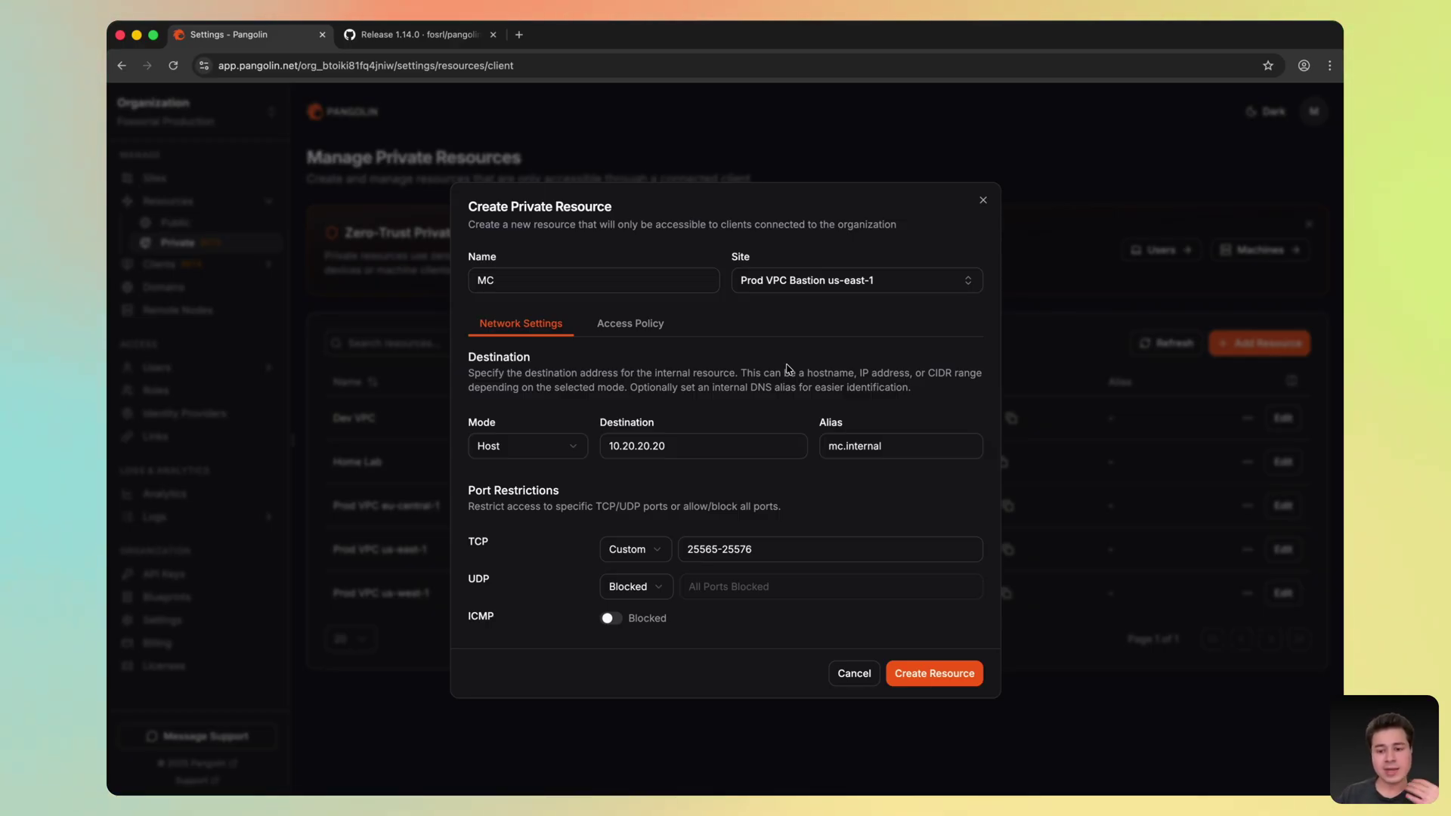
click(614, 619)
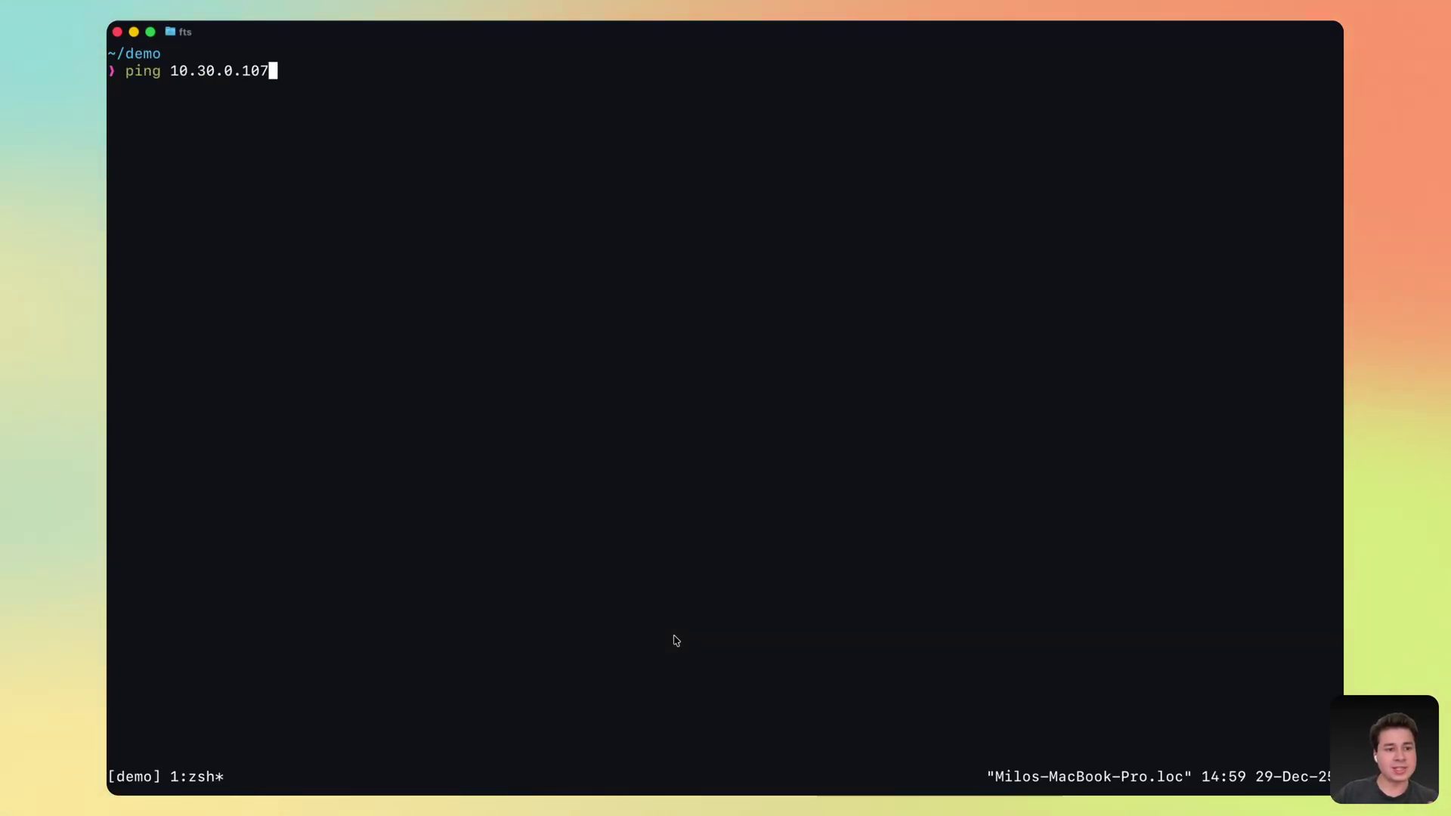
- Run the ping against the MC resource in Terminal
key(Return)
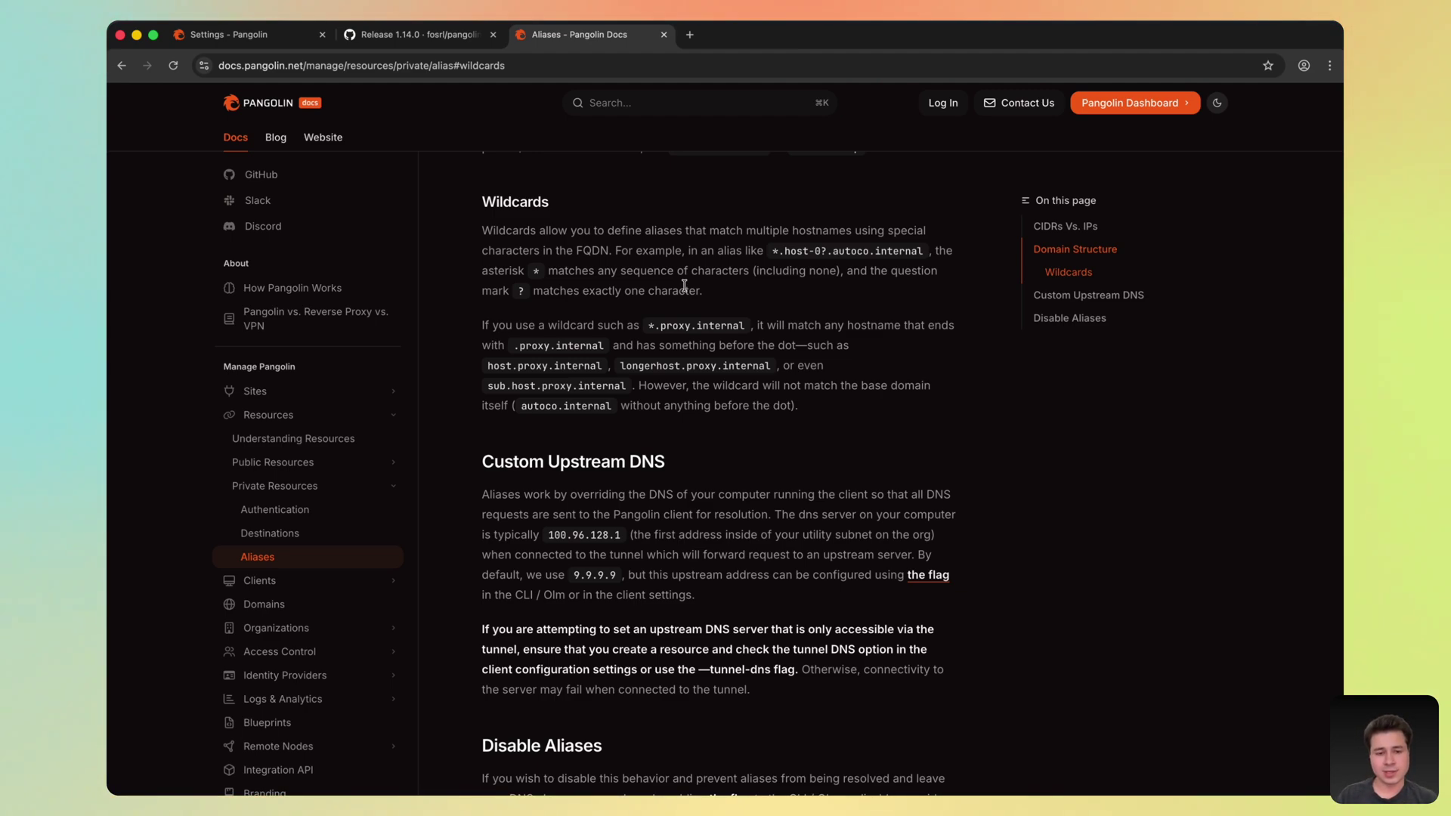
click(227, 34)
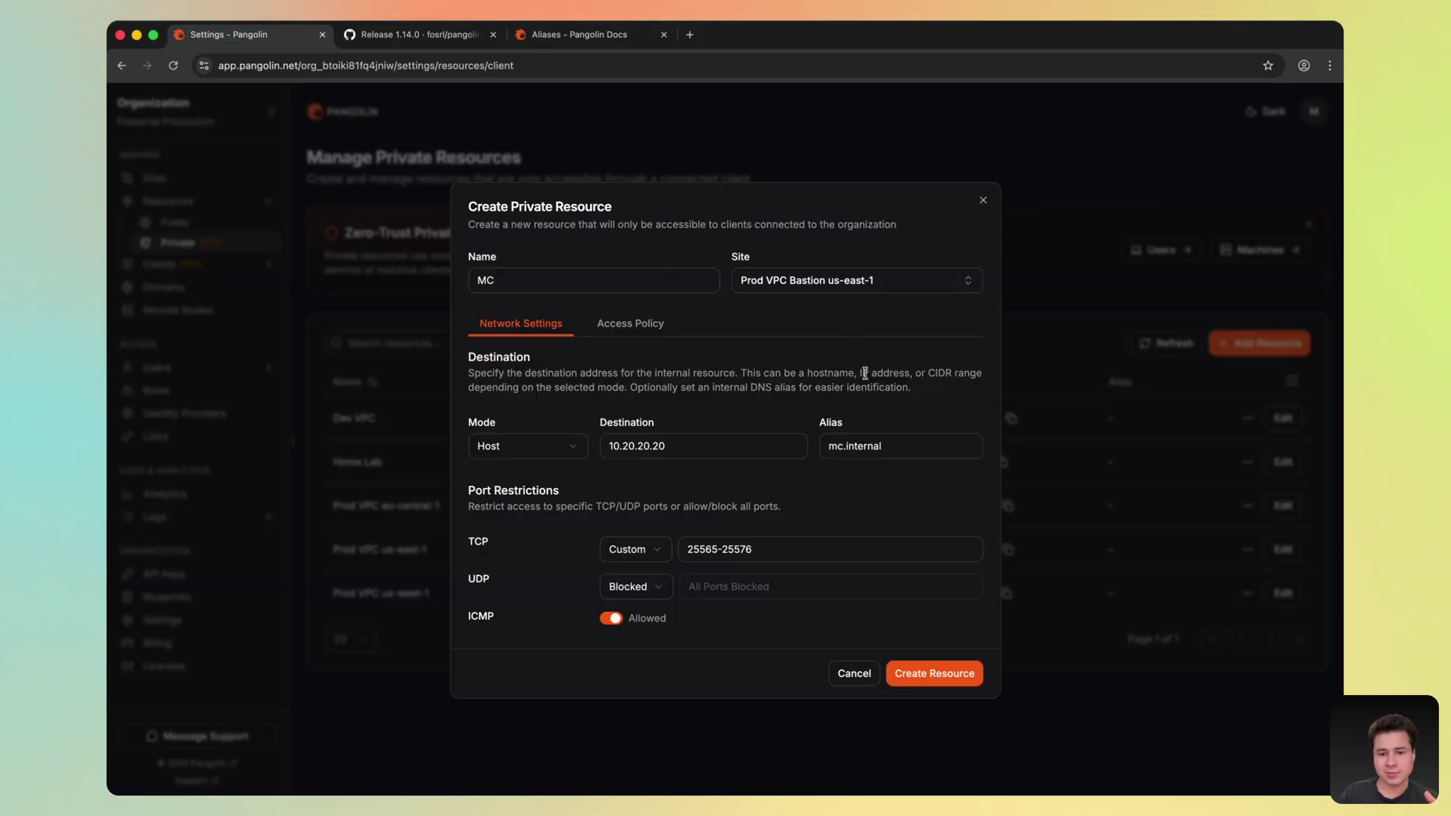
double_click(869, 446)
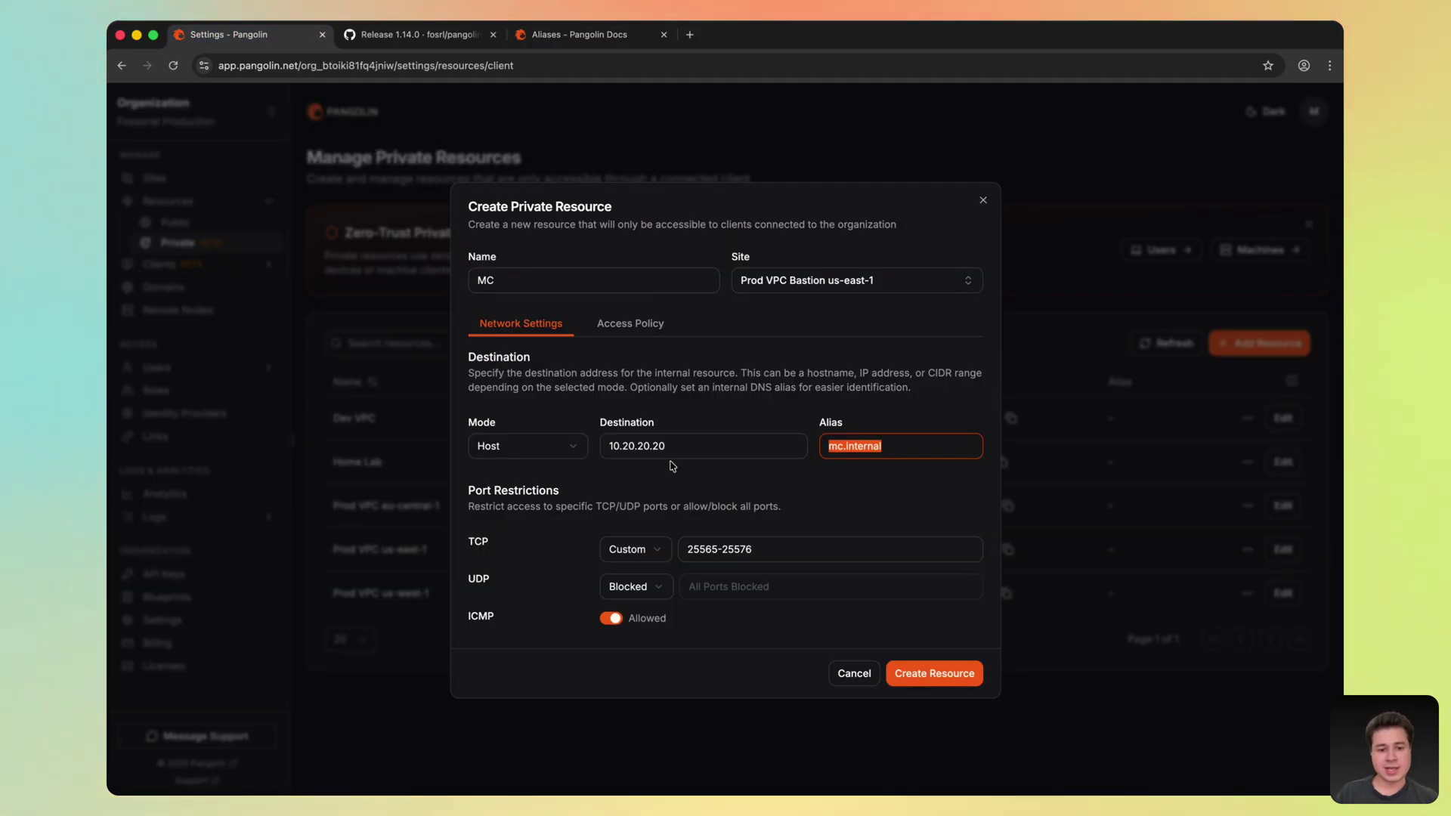
drag(668, 447, 594, 452)
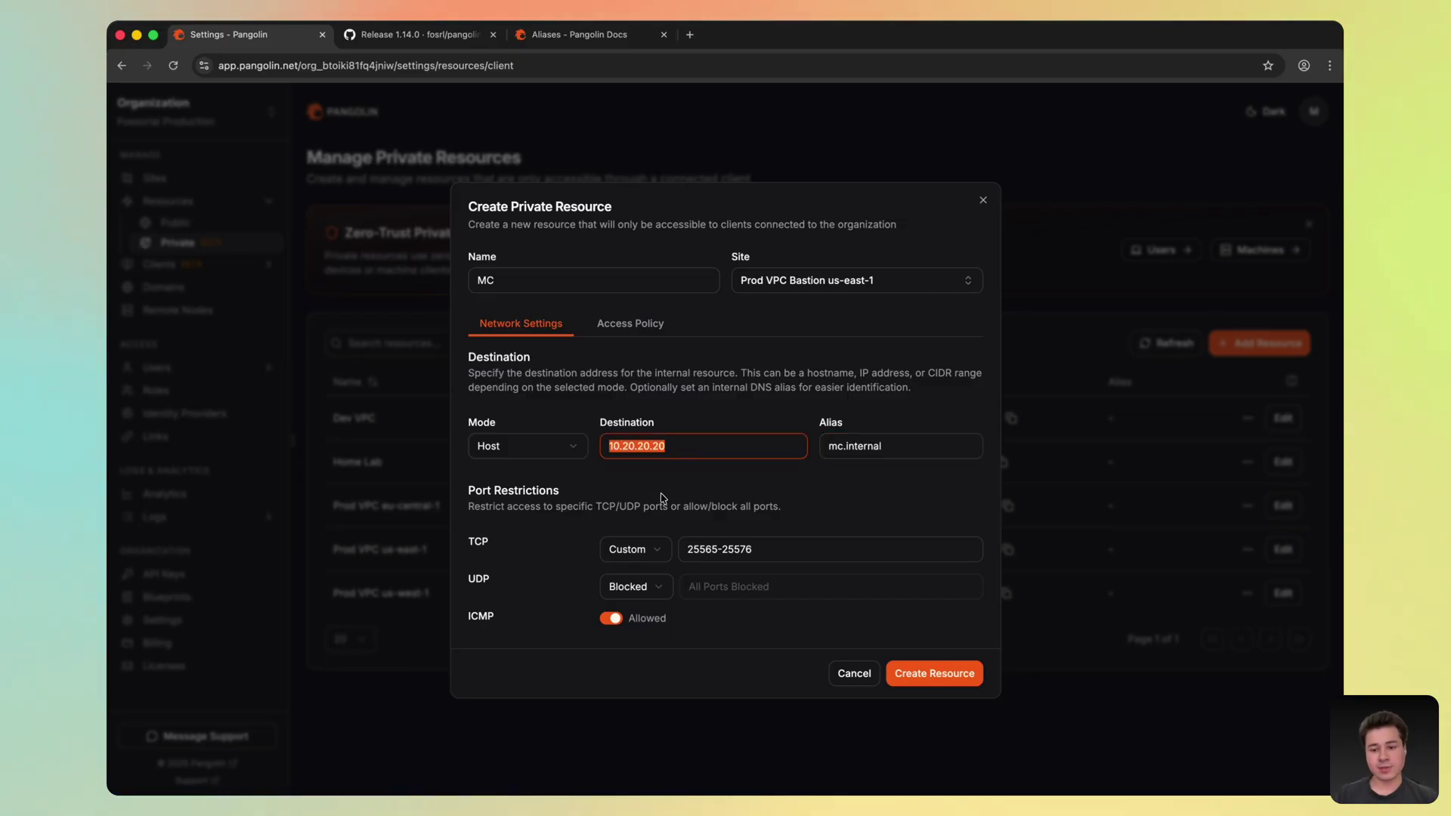
click(748, 493)
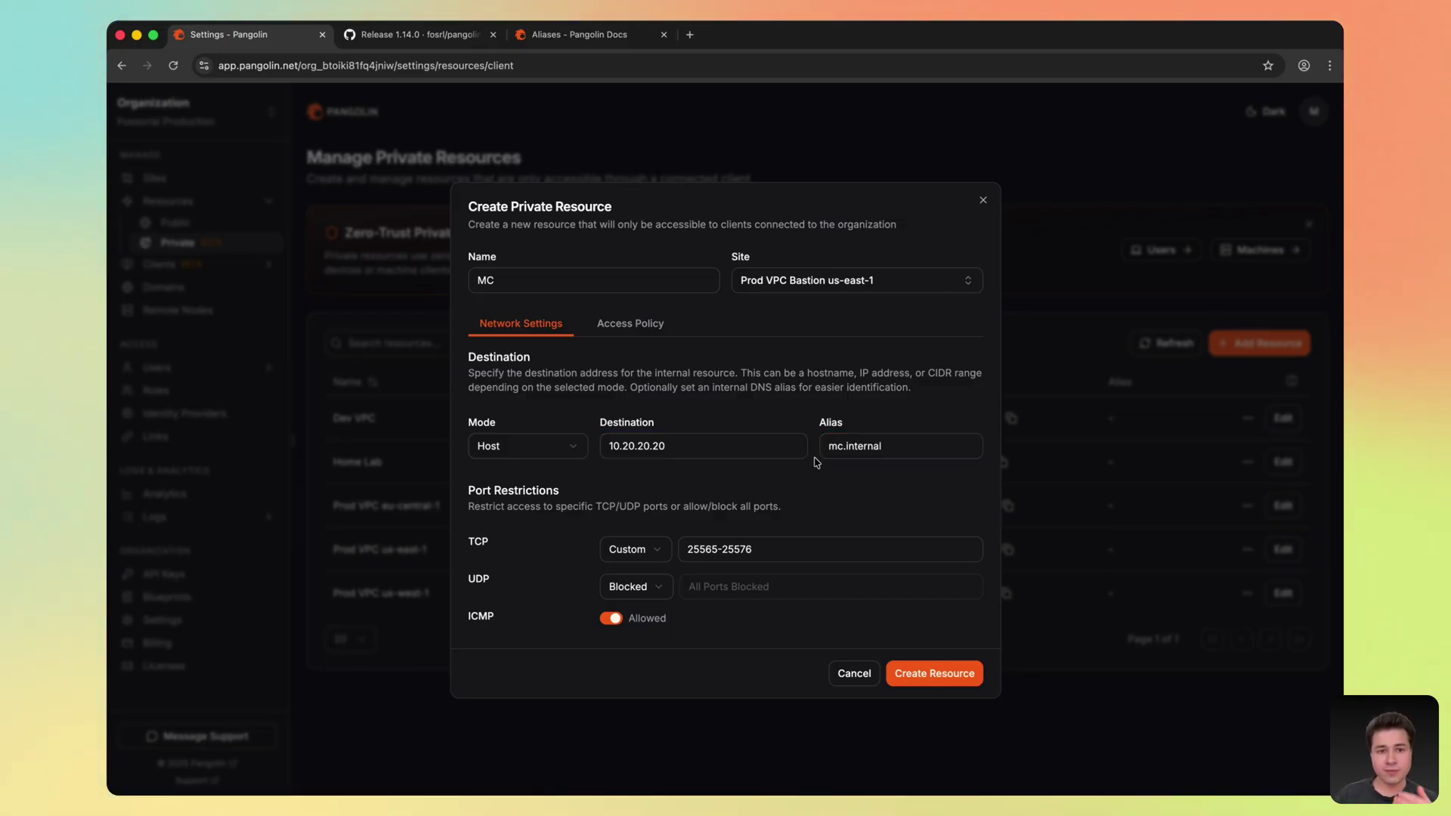
click(564, 35)
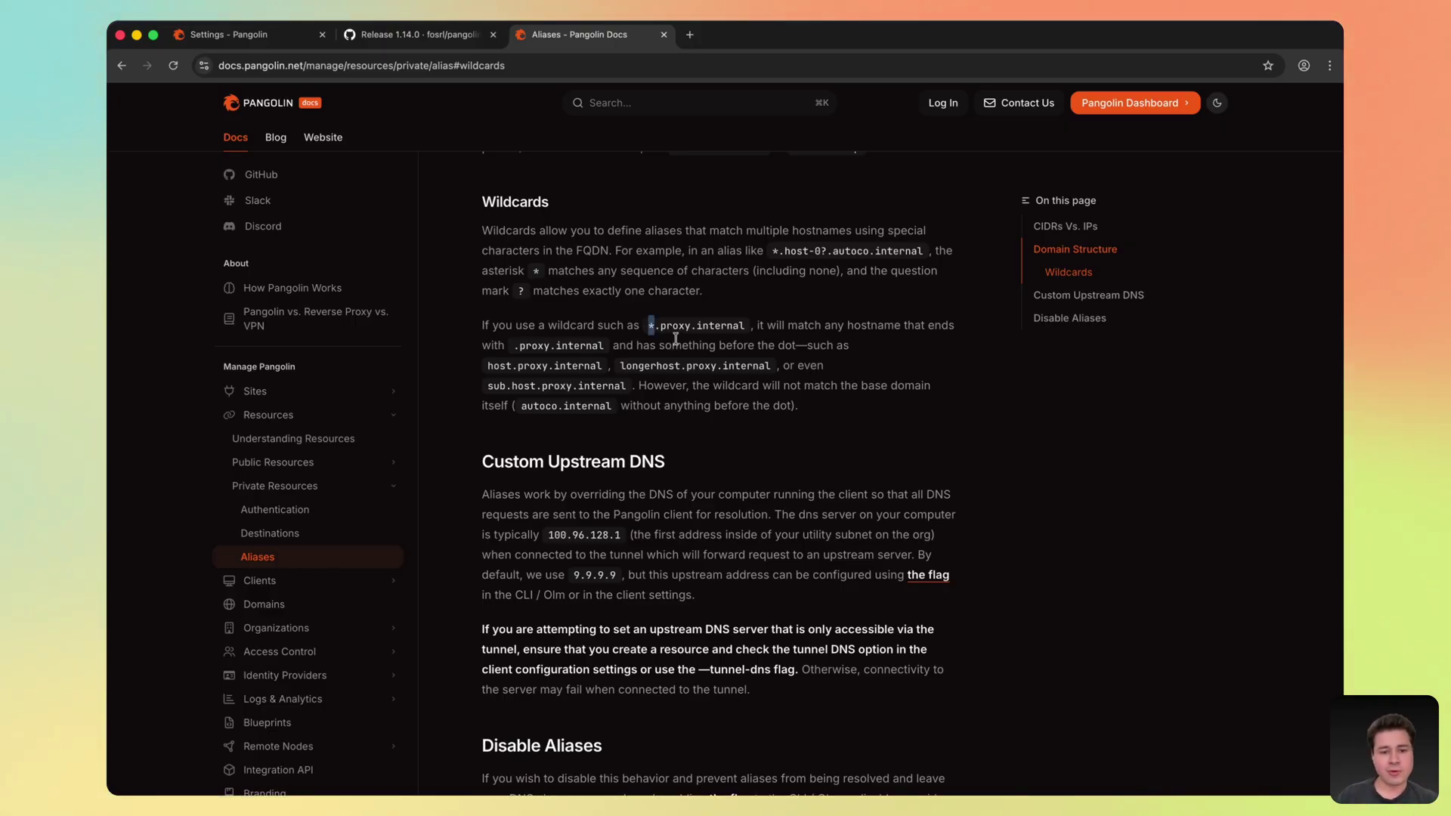
- Read how the ? wildcard matches hostnames in the Wildcards docs, then go back to the MC form
scroll(585, 384, down, 1)
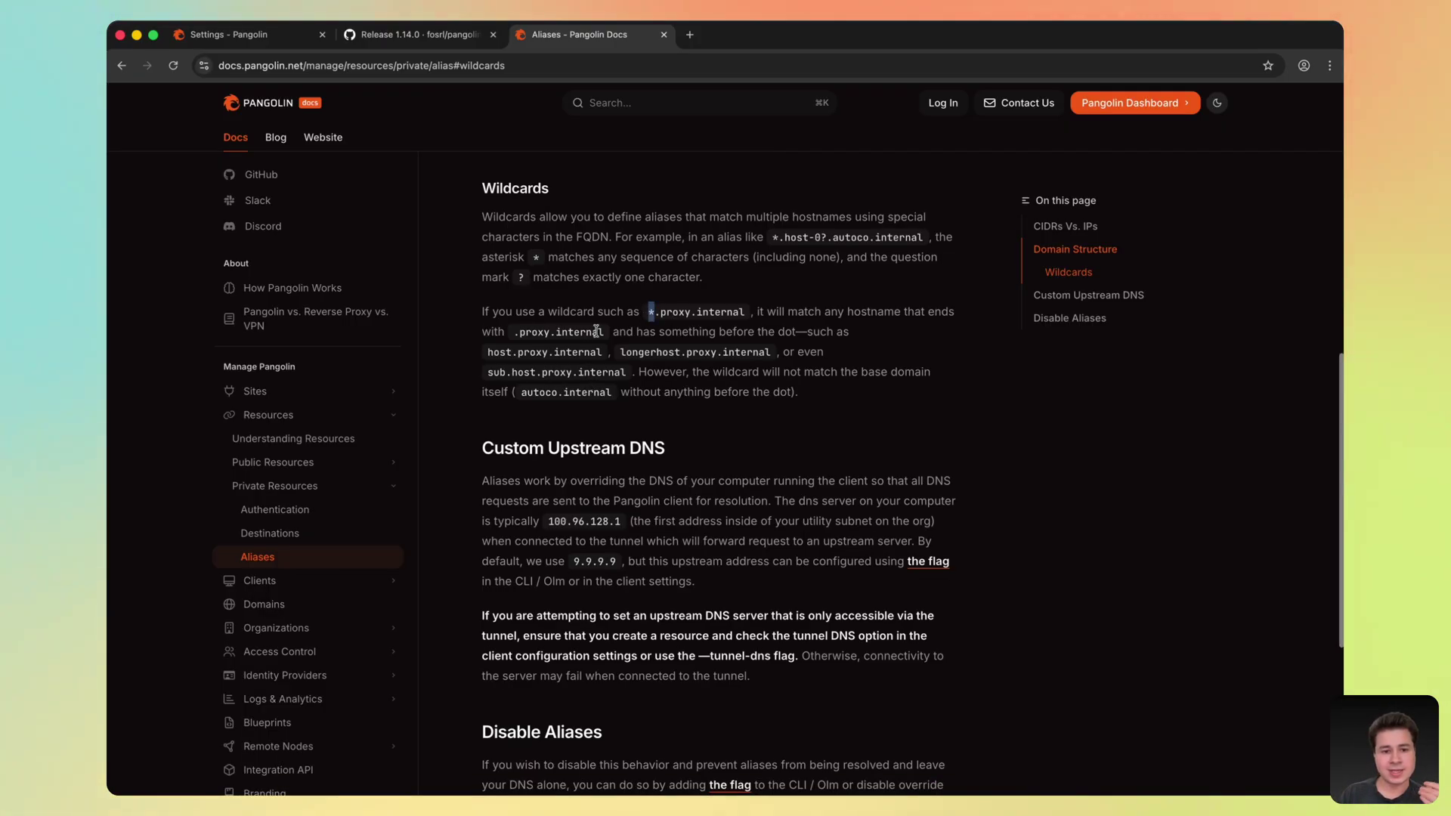
double_click(518, 278)
click(647, 295)
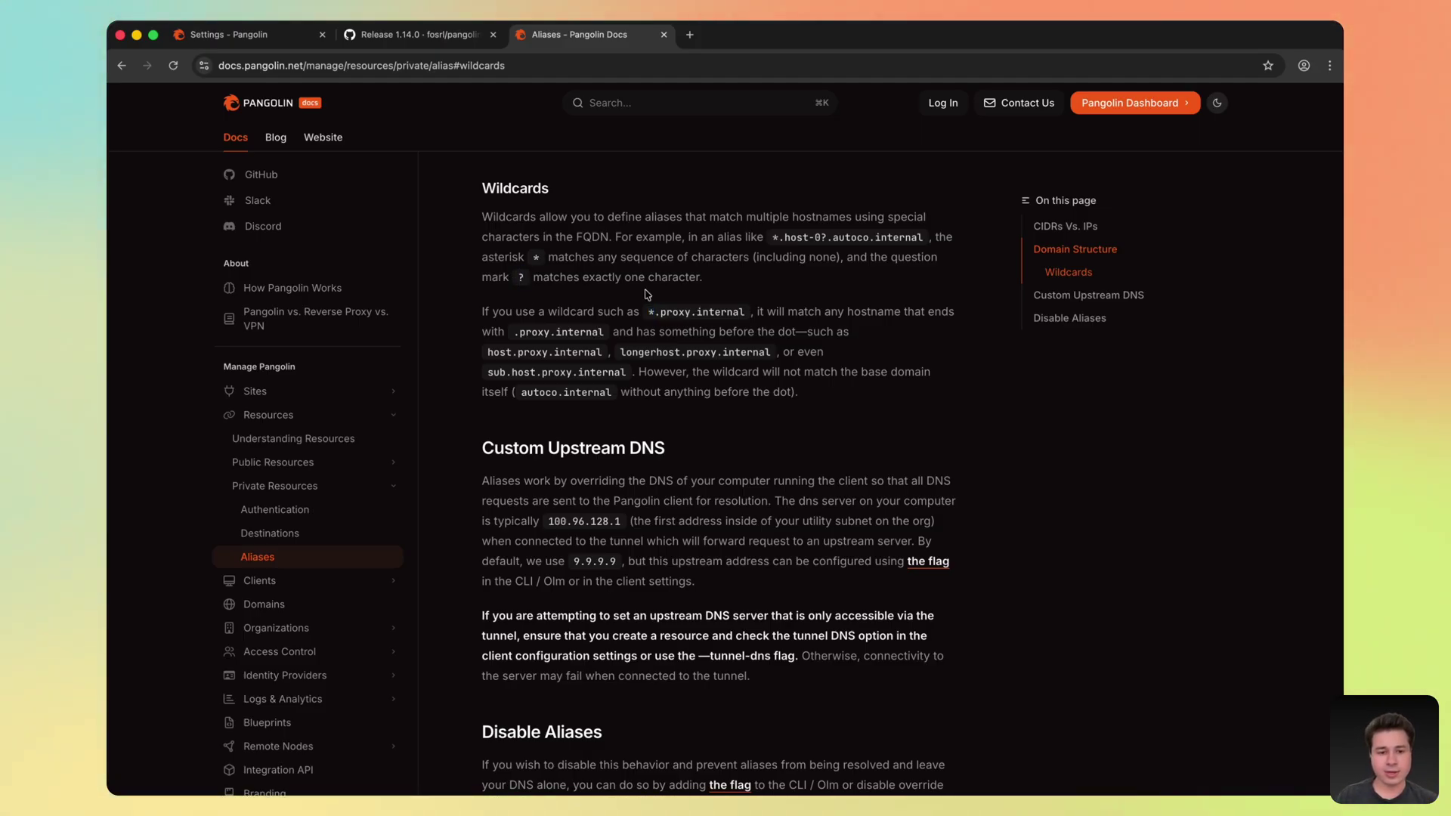
click(234, 35)
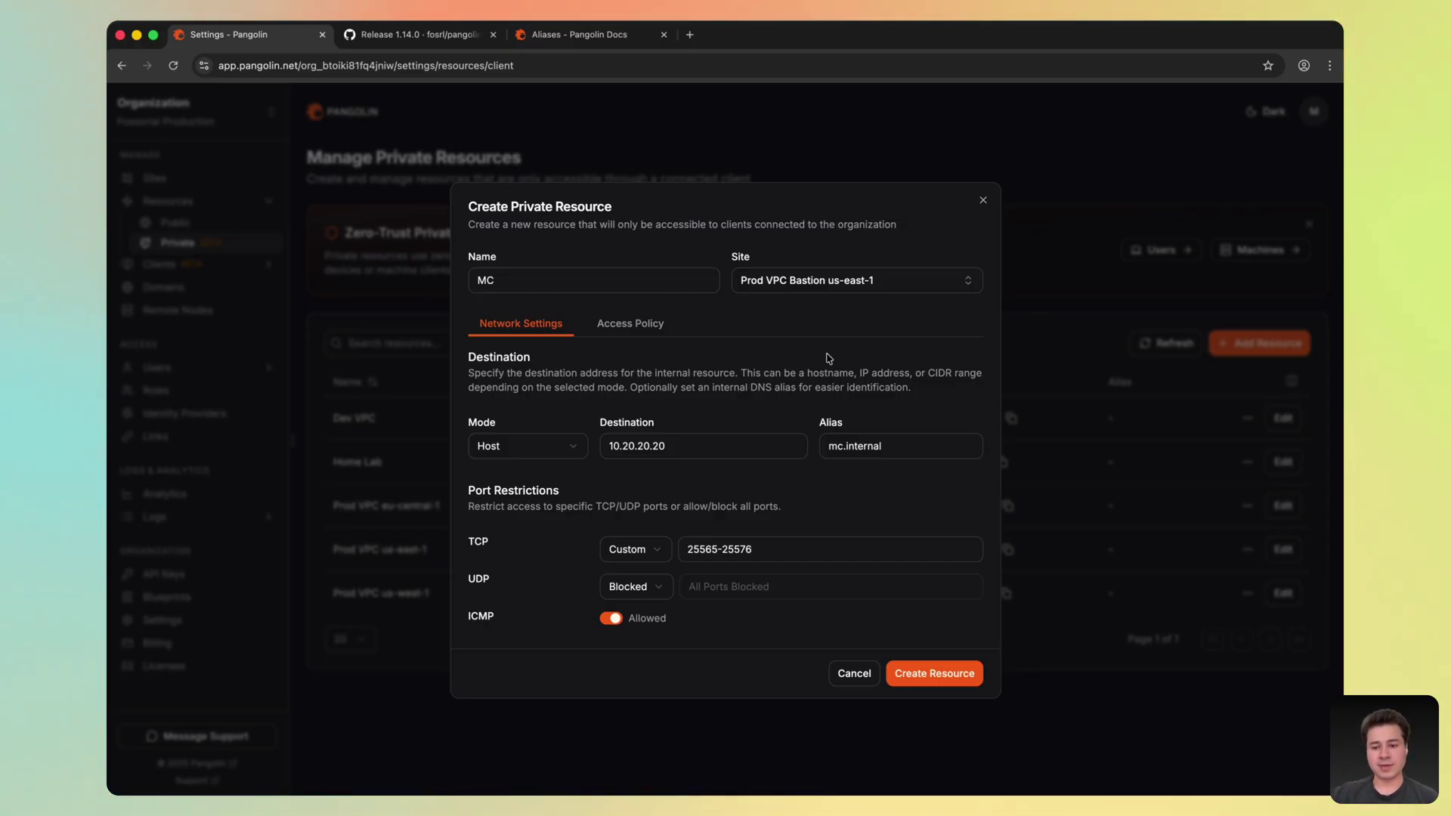
- Set the alias to *.pangolin.net, TCP custom ports to 443,80, and block ICMP
click(911, 445)
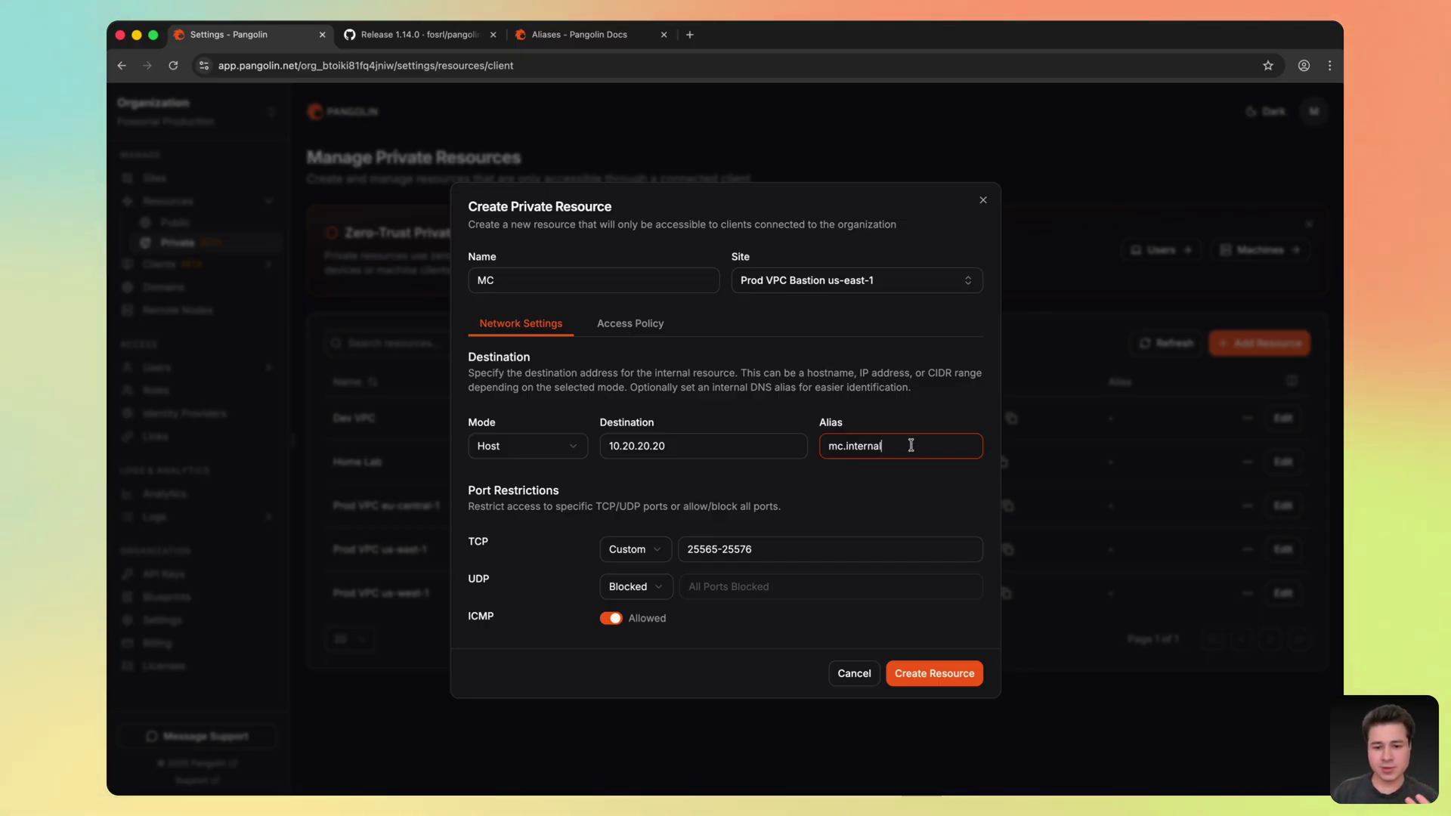
key(super+a)
text(*)
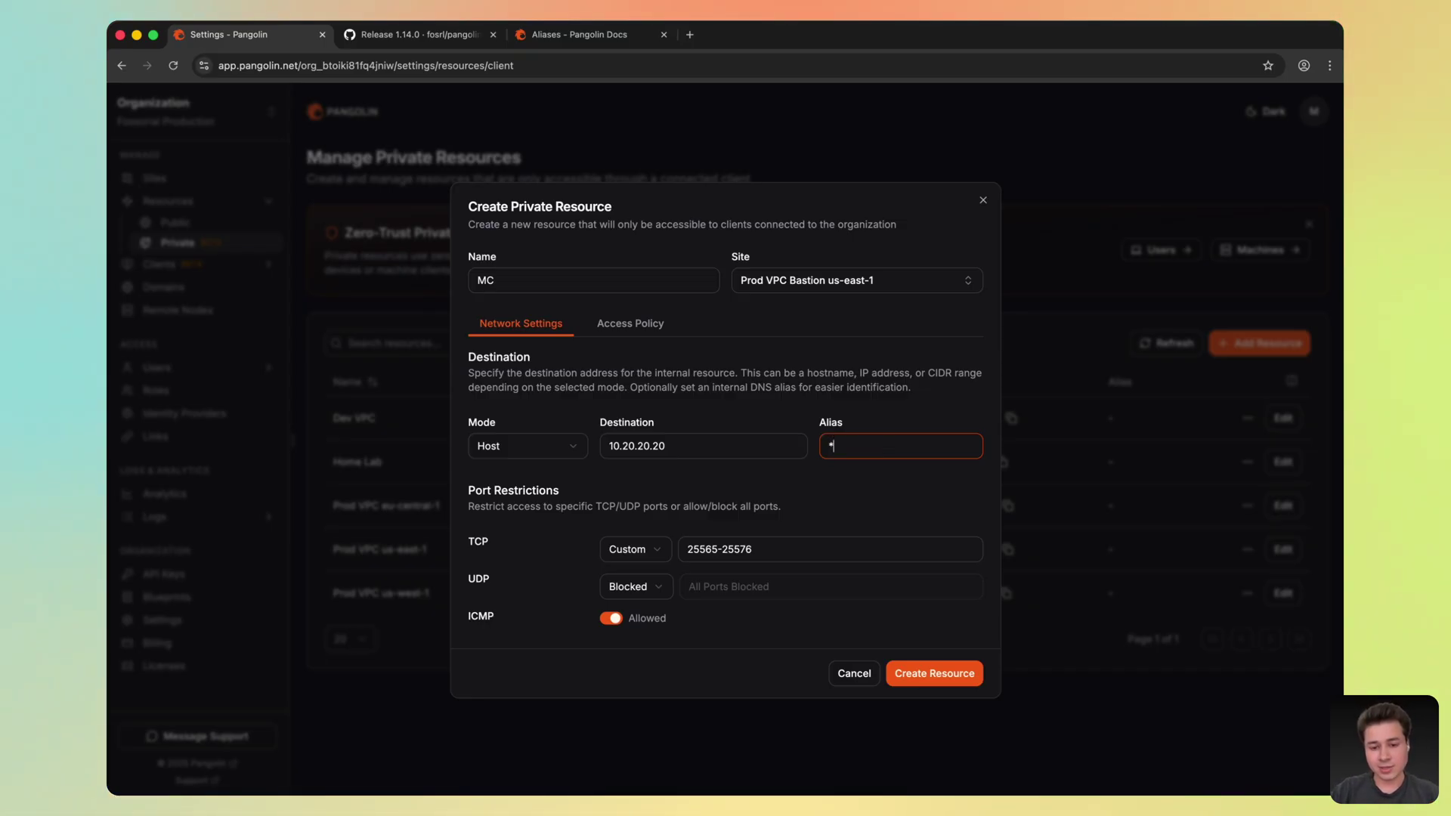
text(.pangol)
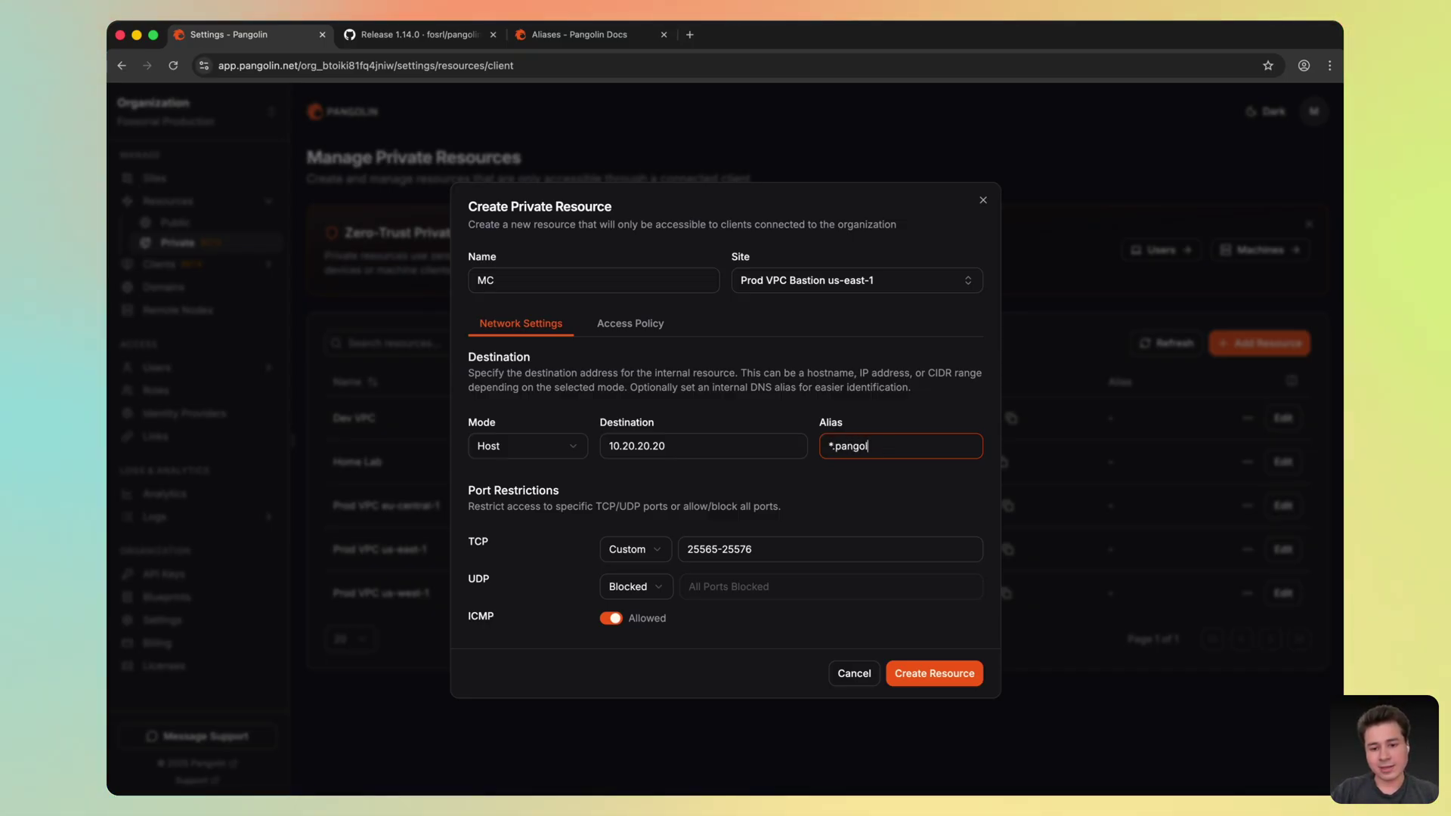
text(in.net)
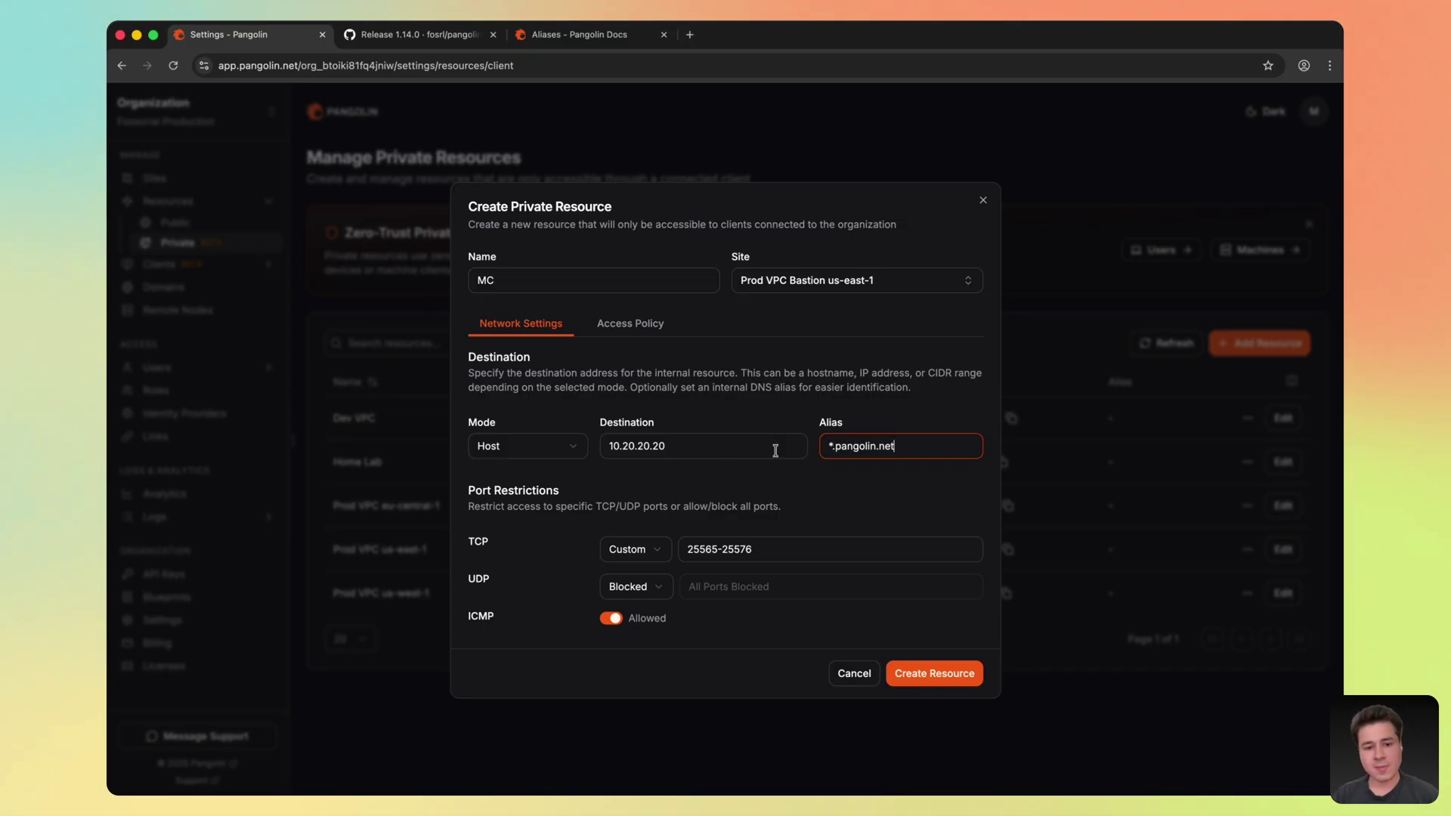
click(717, 452)
key(super+a)
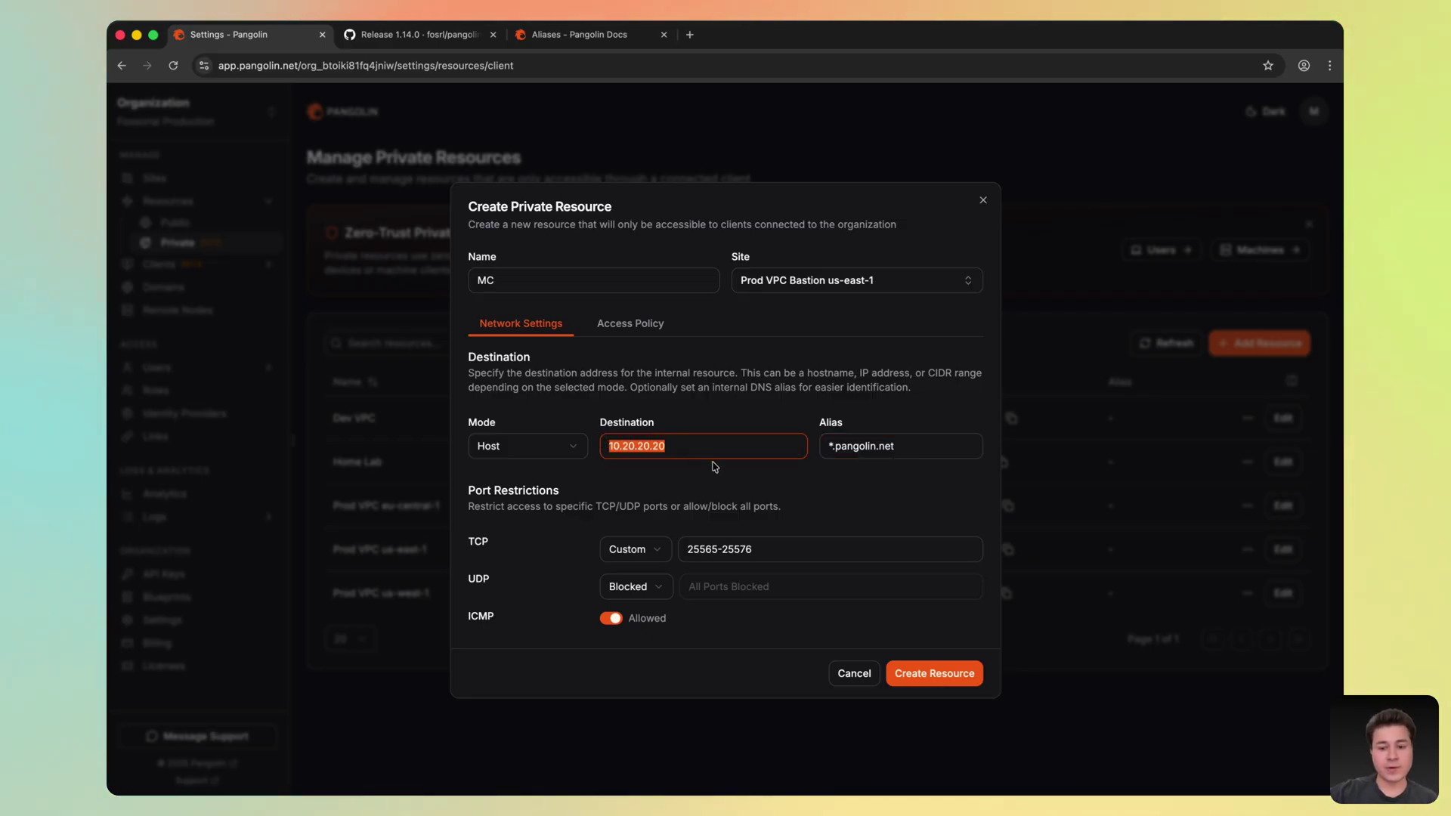
click(703, 549)
key(super+a)
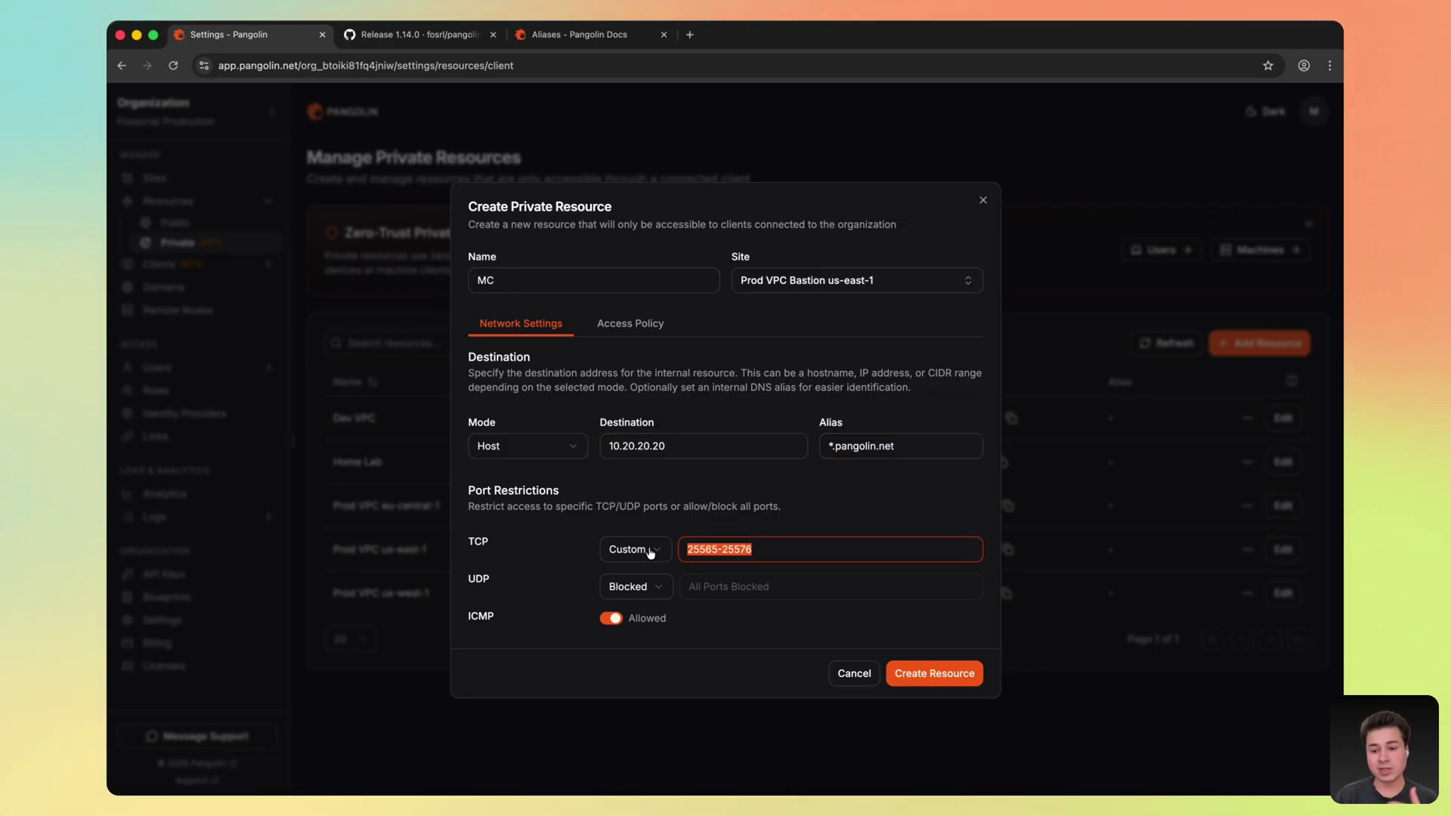
text(443,80)
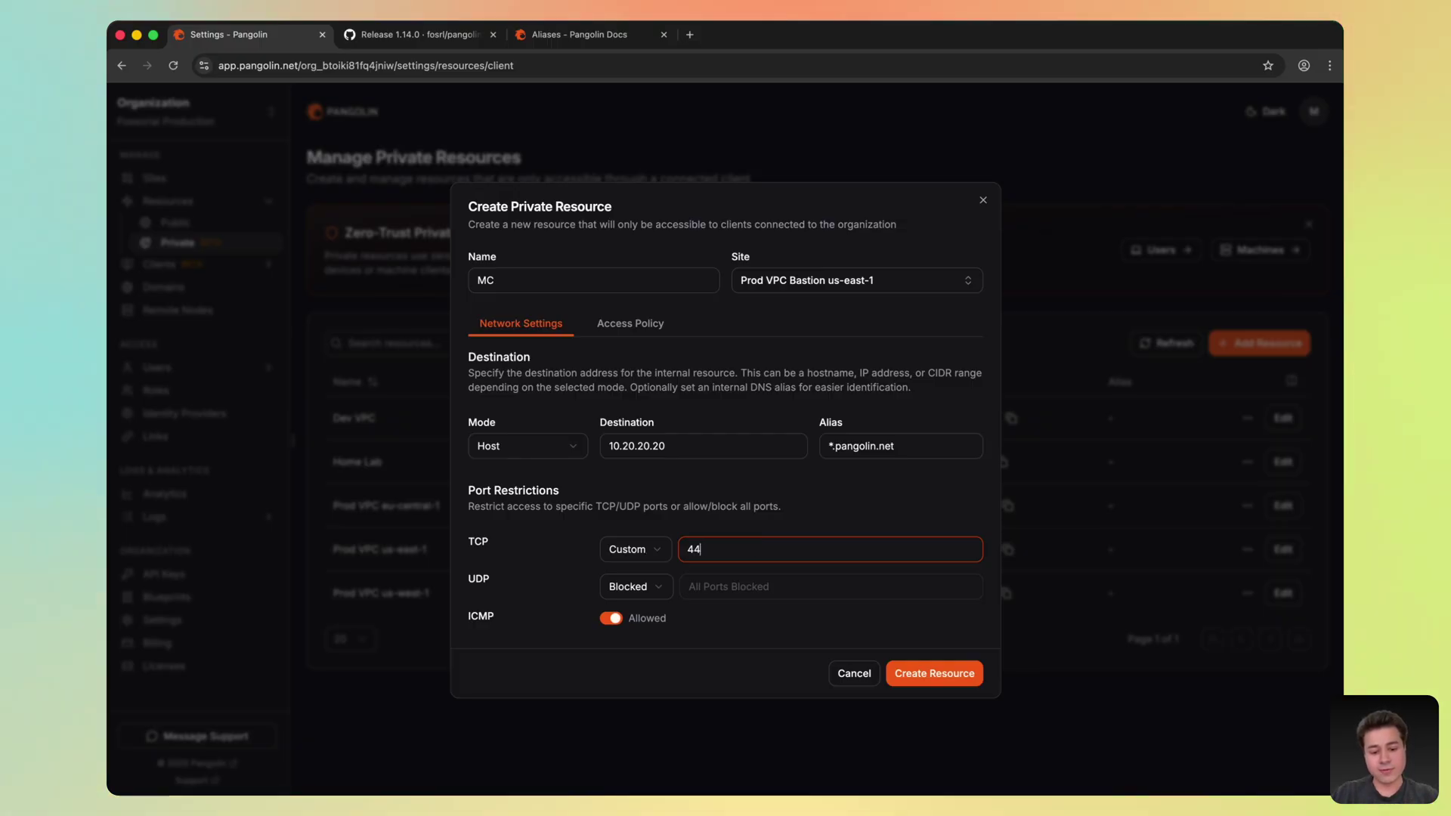
click(676, 509)
click(610, 619)
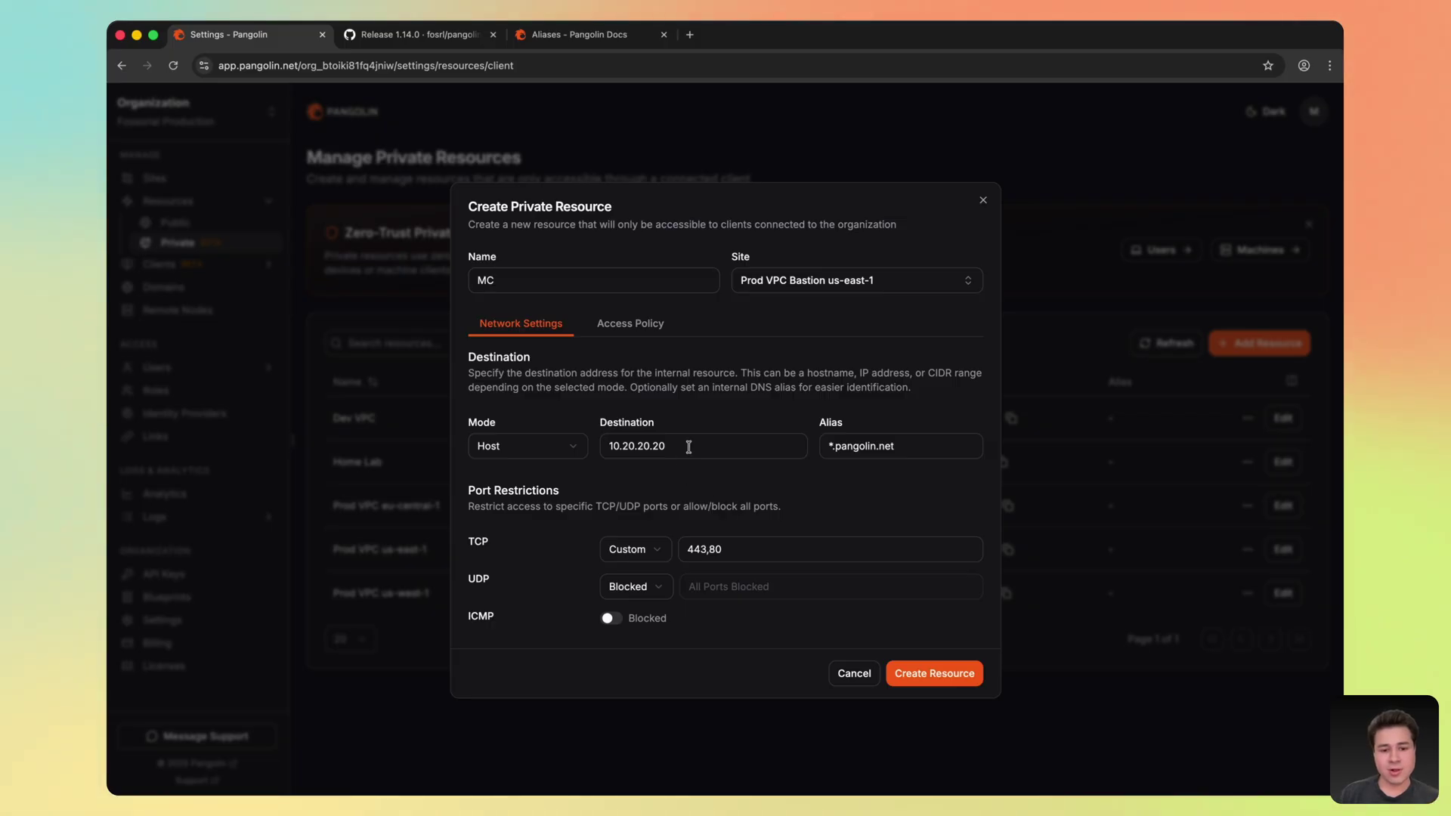
- Highlight the 10.20.20.20 destination address, then deselect it
drag(690, 445, 609, 447)
click(652, 482)
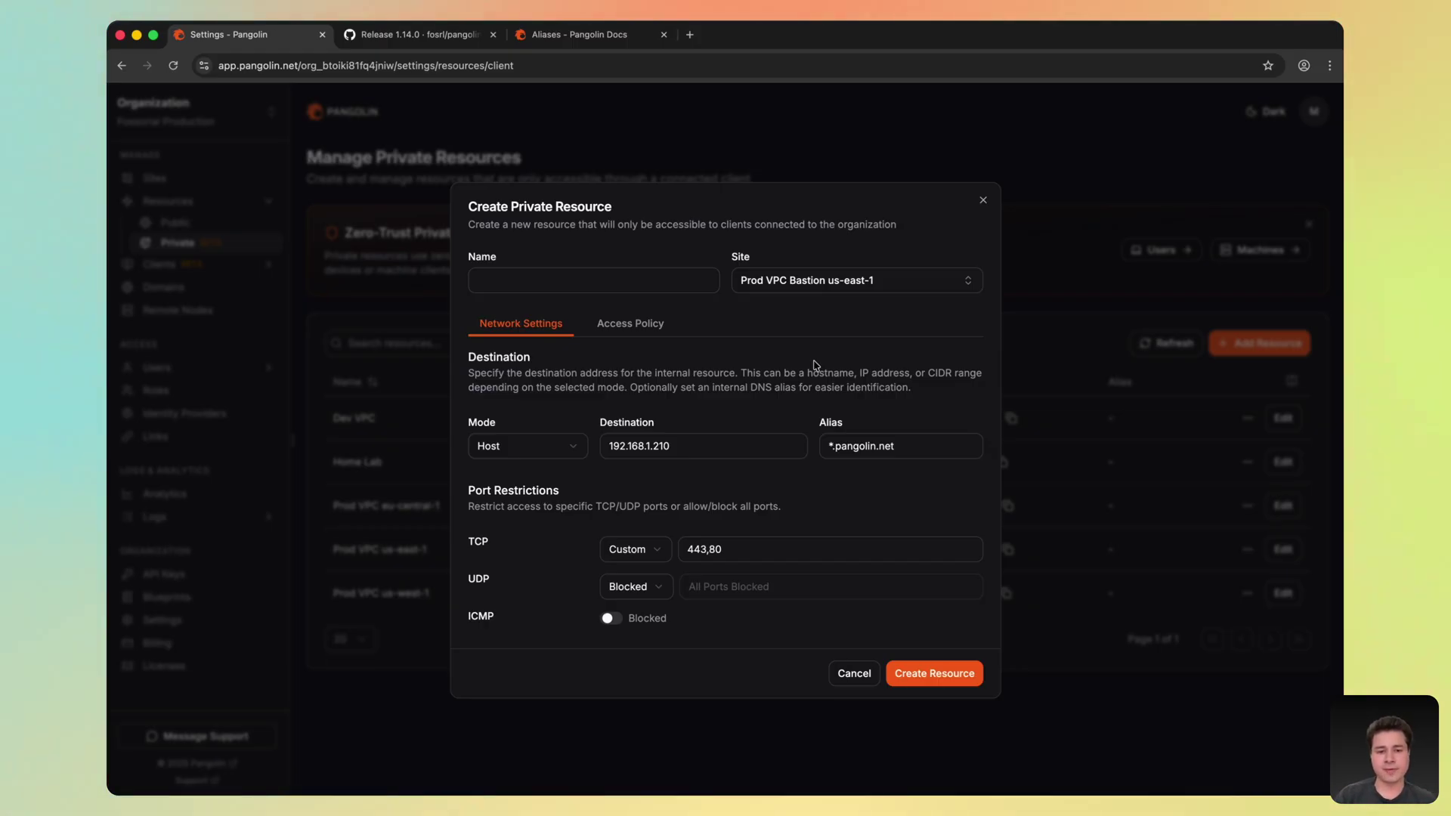
- Create a resource named Pihole on the Home Lab site with destination 192.168.1.64
click(773, 292)
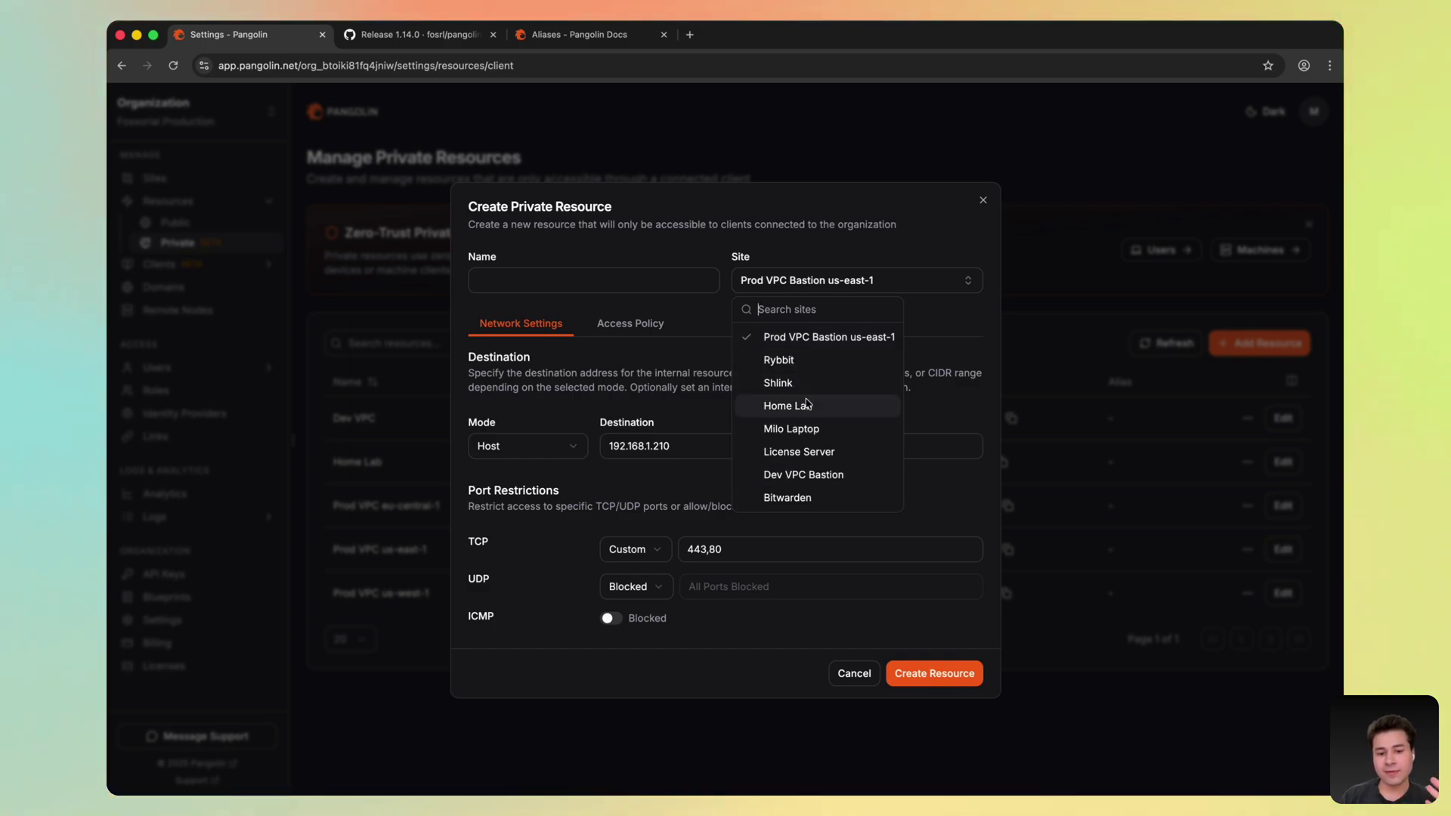
click(806, 404)
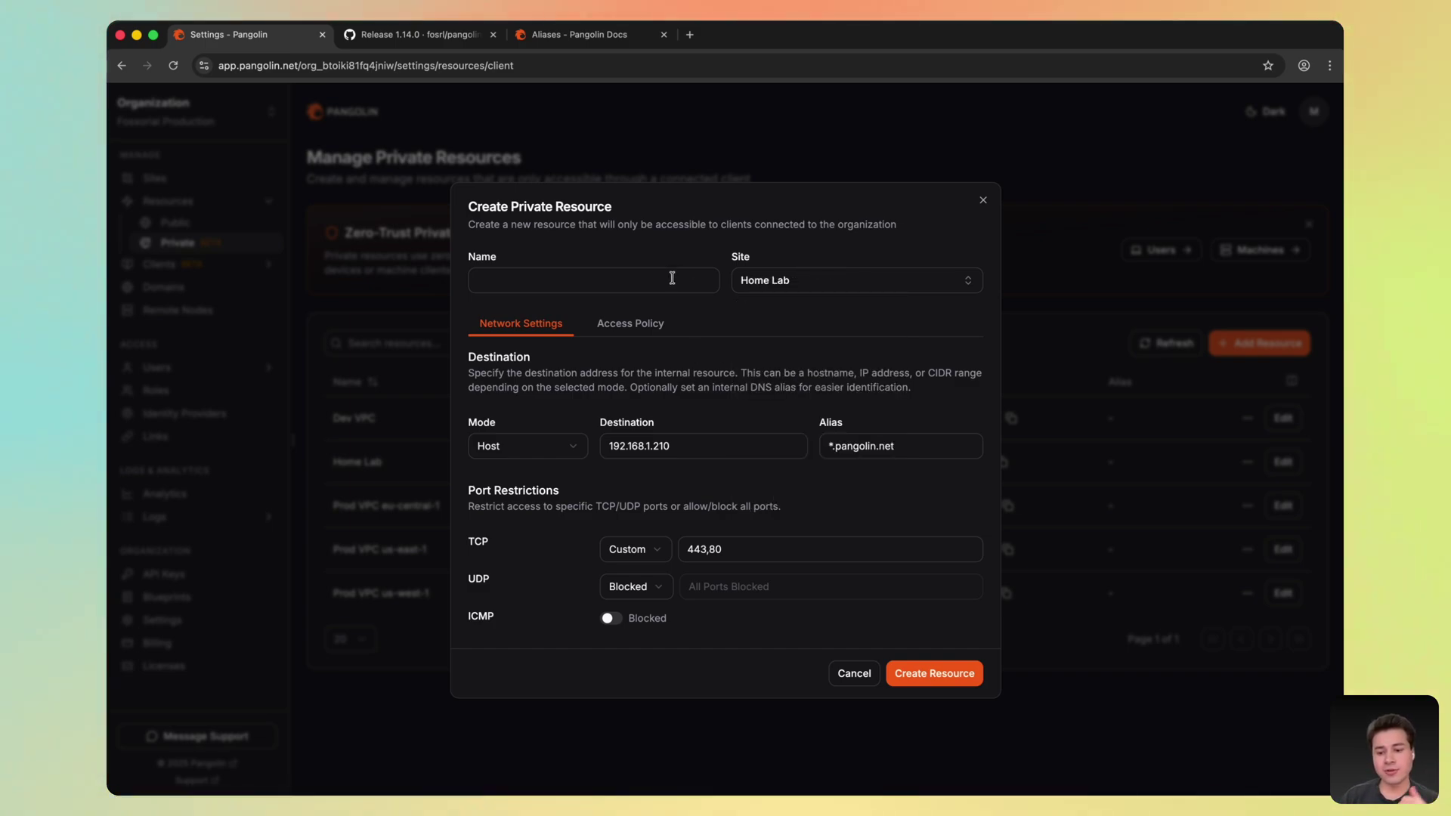
click(672, 278)
text(Pihole)
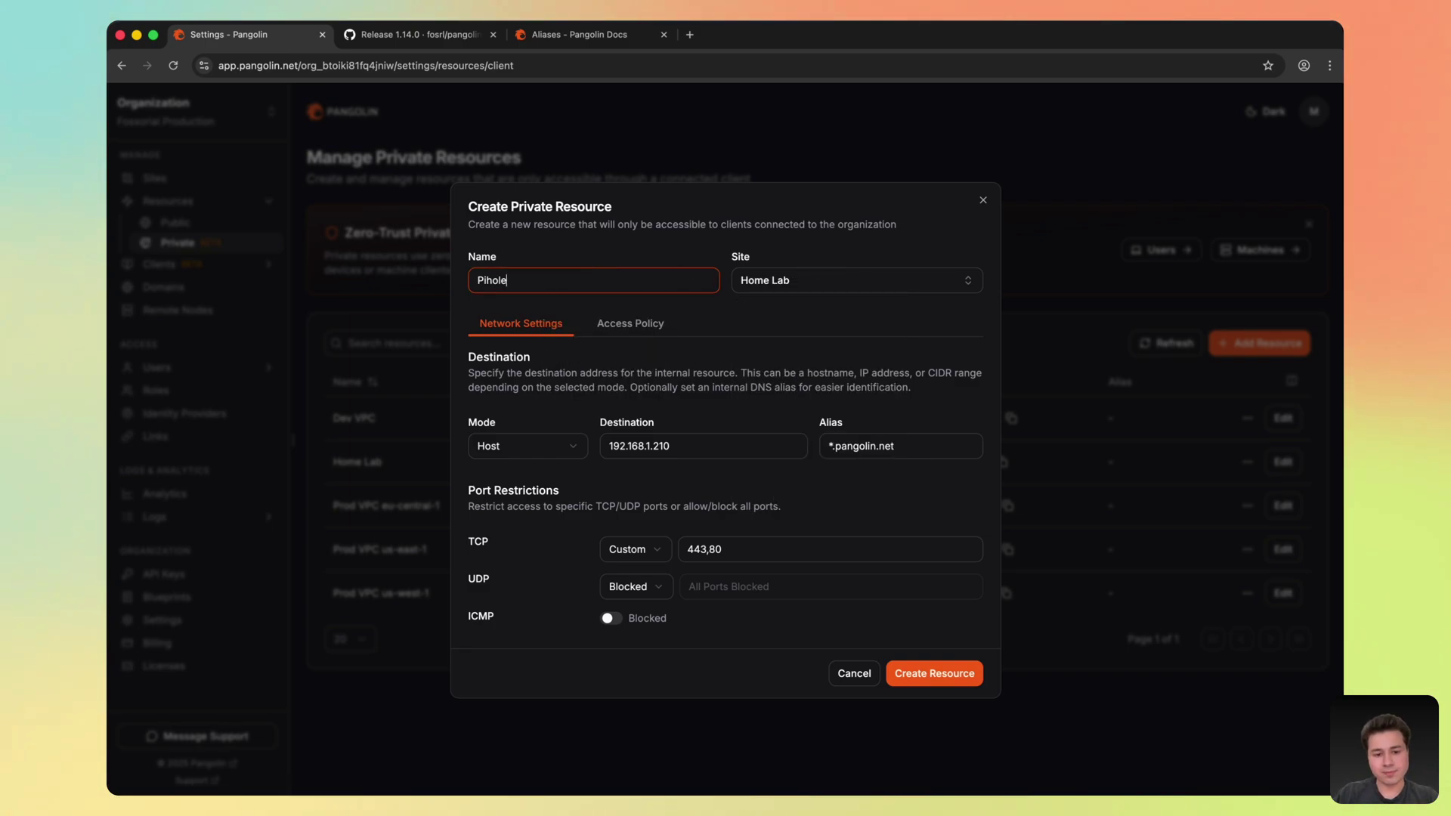
click(786, 446)
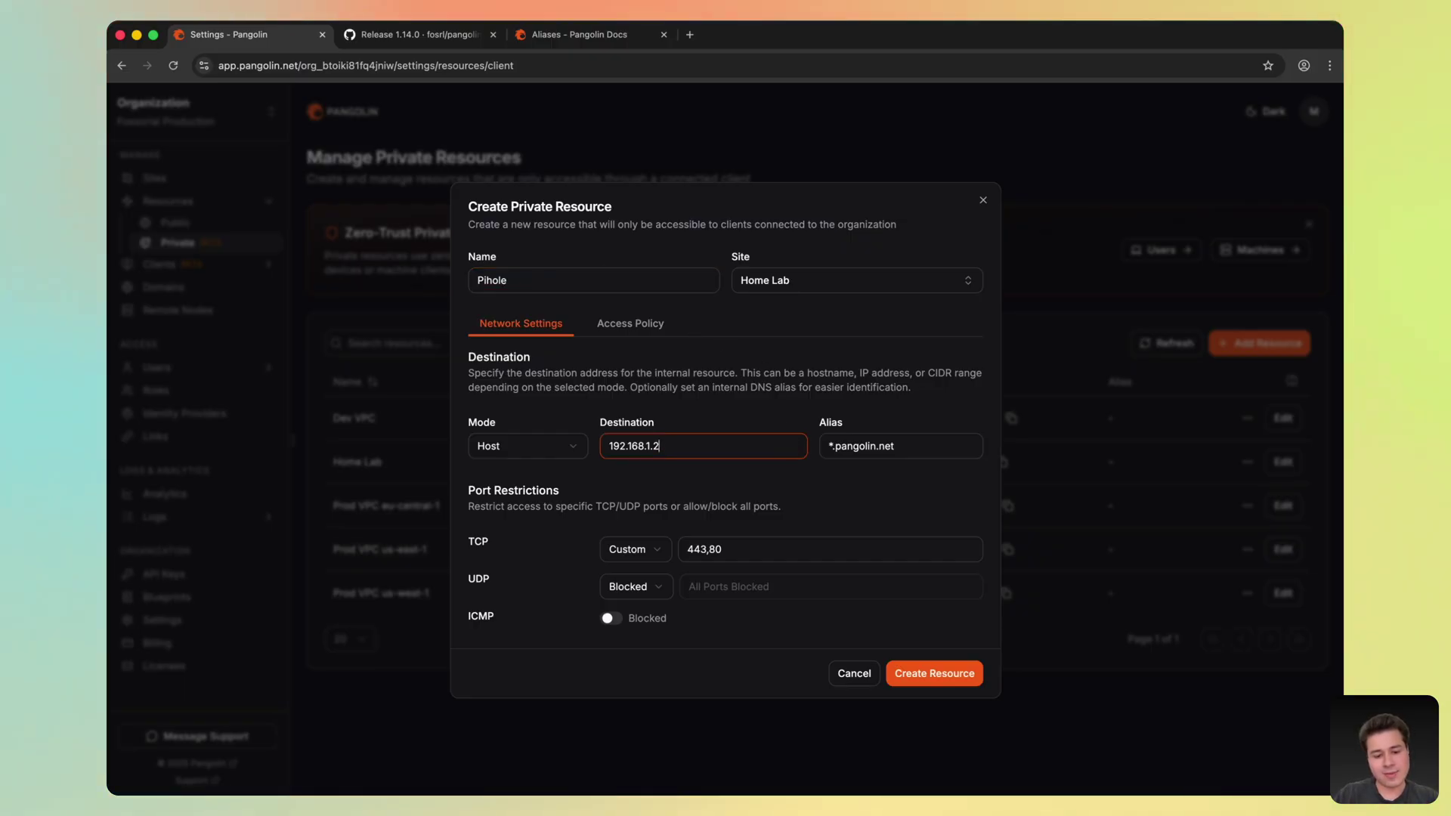
text(192.168.1.64)
- Remove the existing wildcard alias so the Pihole resource has no alias
click(937, 446)
key(super+a)
key(BackSpace)
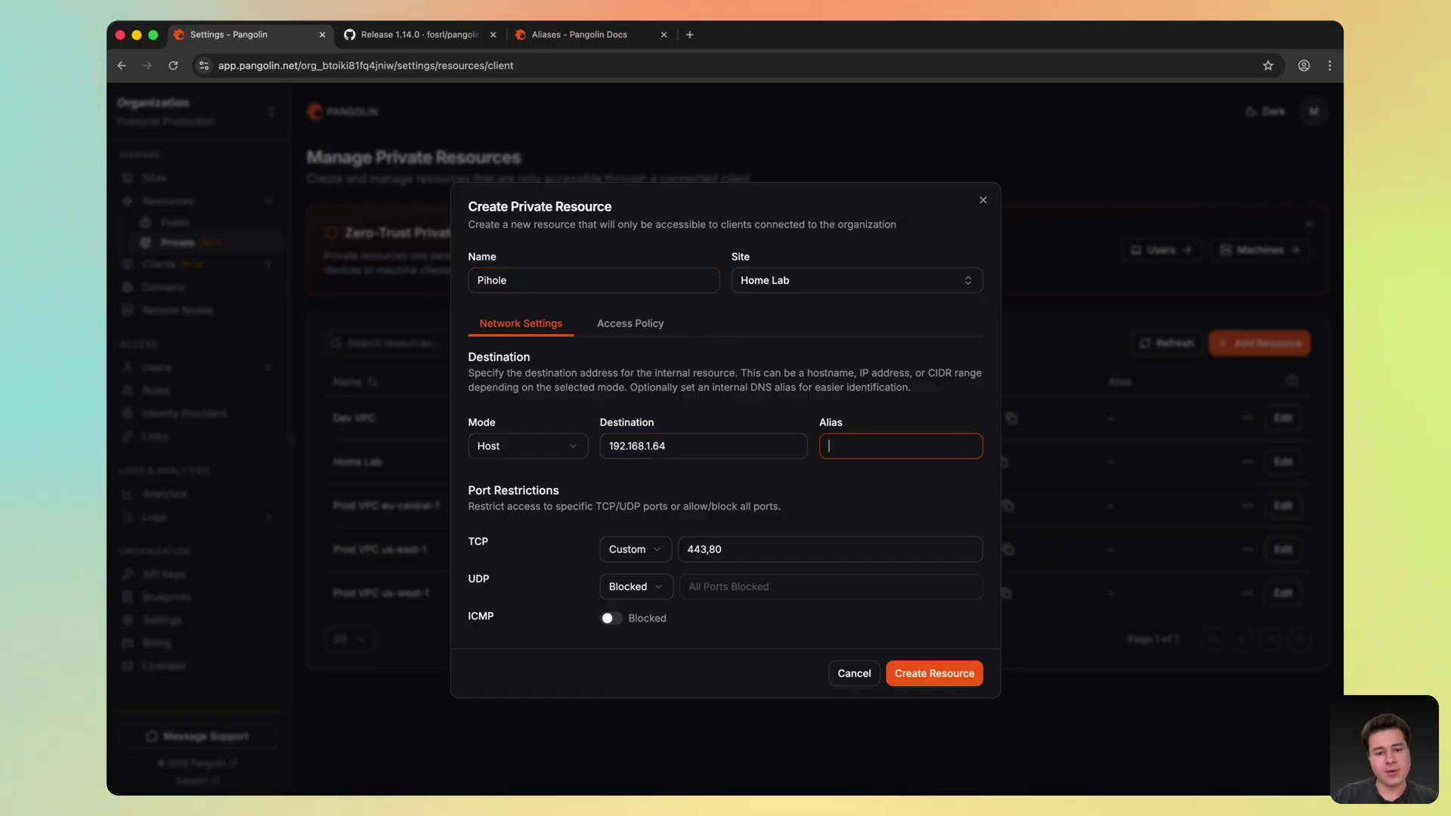
click(759, 422)
click(711, 454)
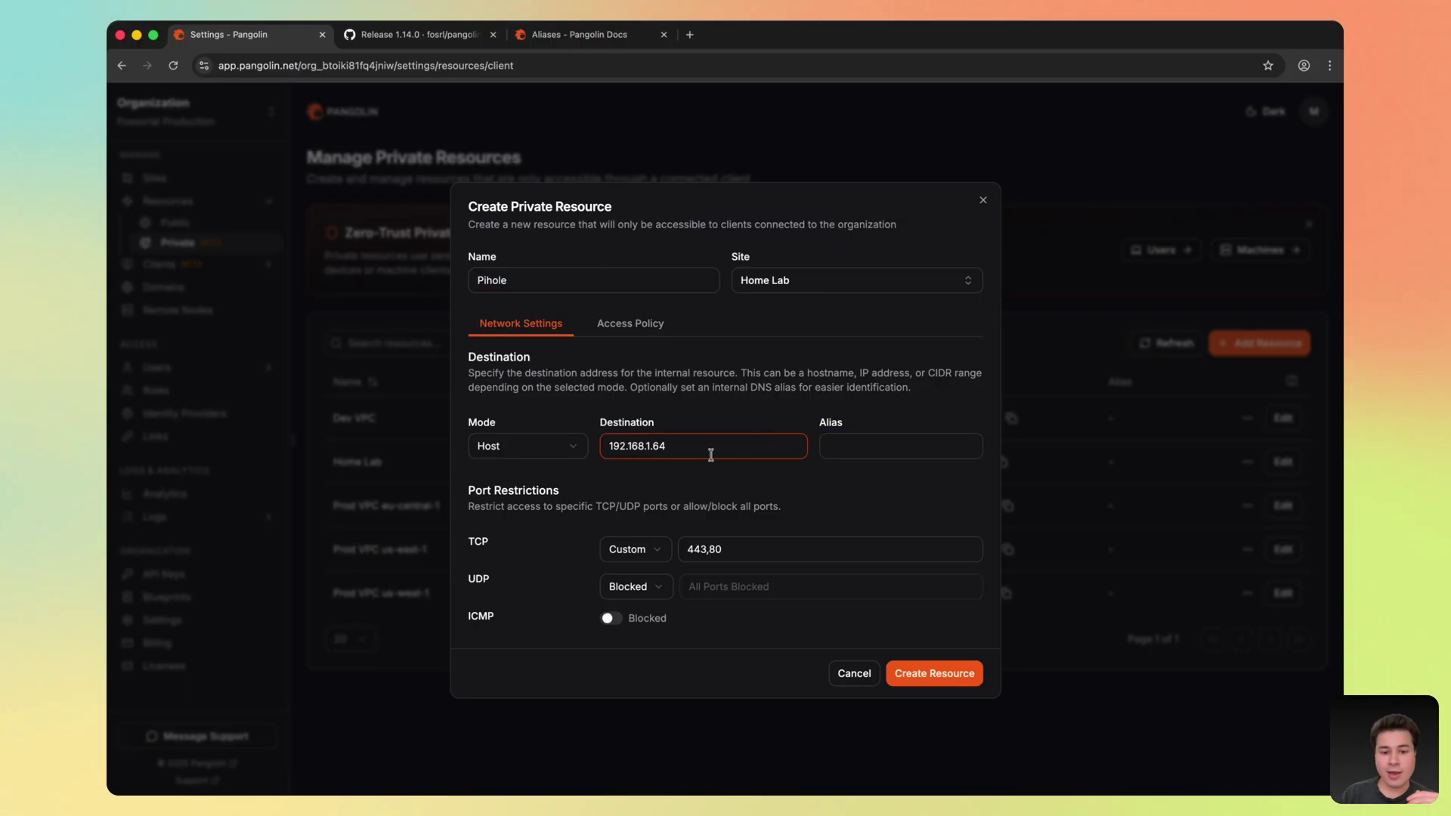
double_click(671, 445)
- Allow all TCP and all UDP ports for the Pihole resource
click(656, 549)
click(633, 584)
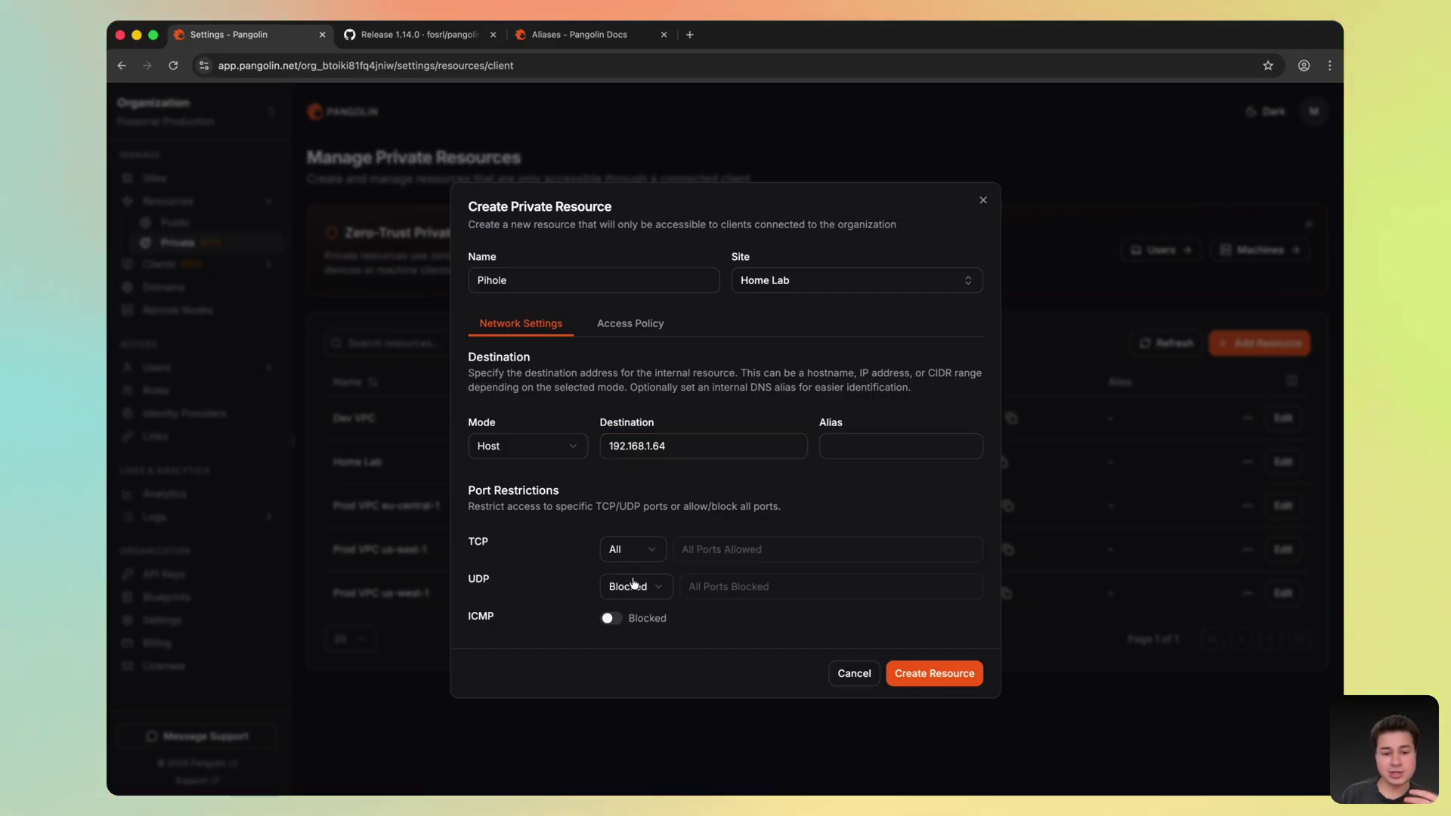
click(634, 584)
click(625, 612)
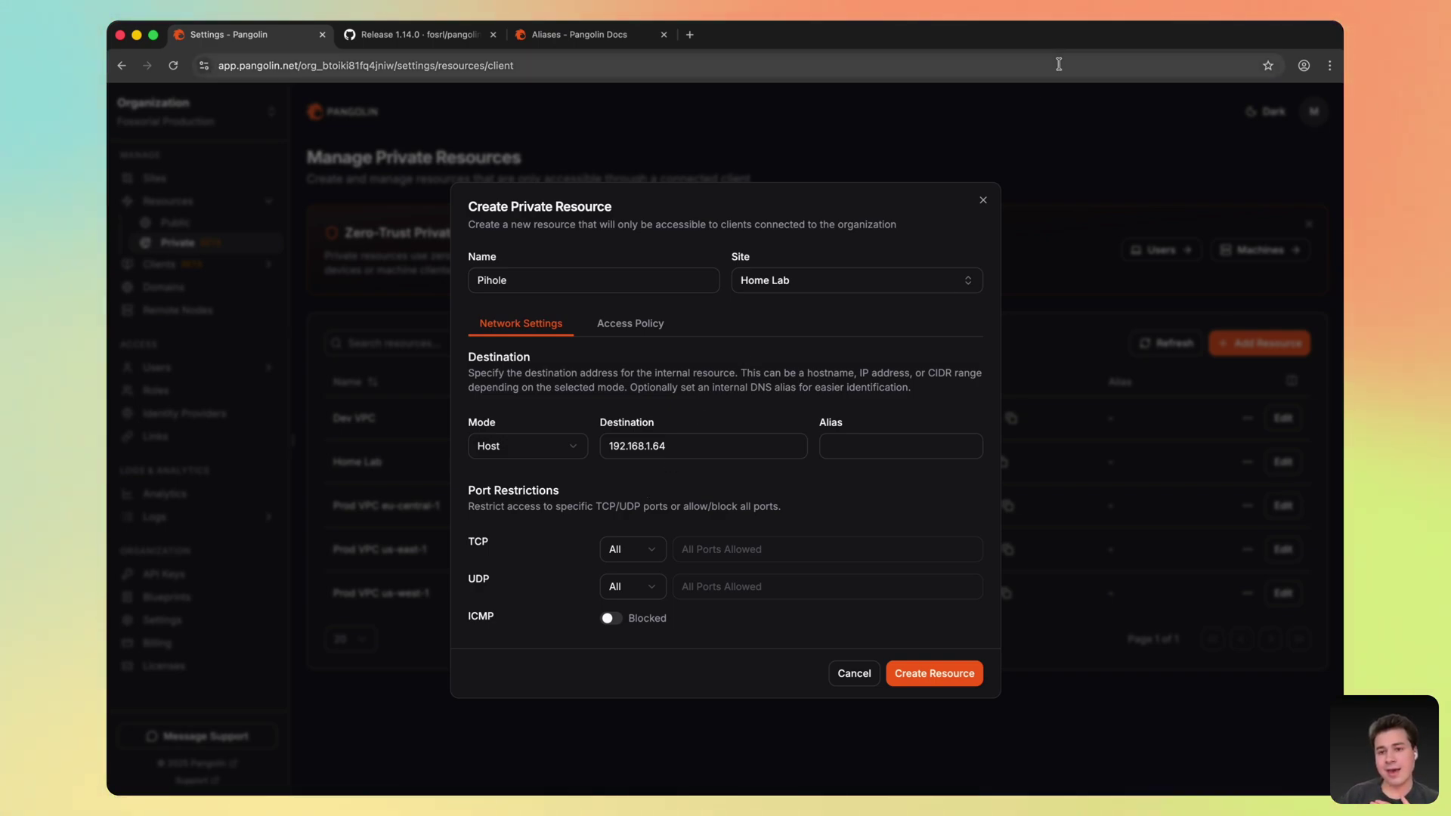
- Enable the DNS tunnel in the Pangolin client's preferences
click(1109, 32)
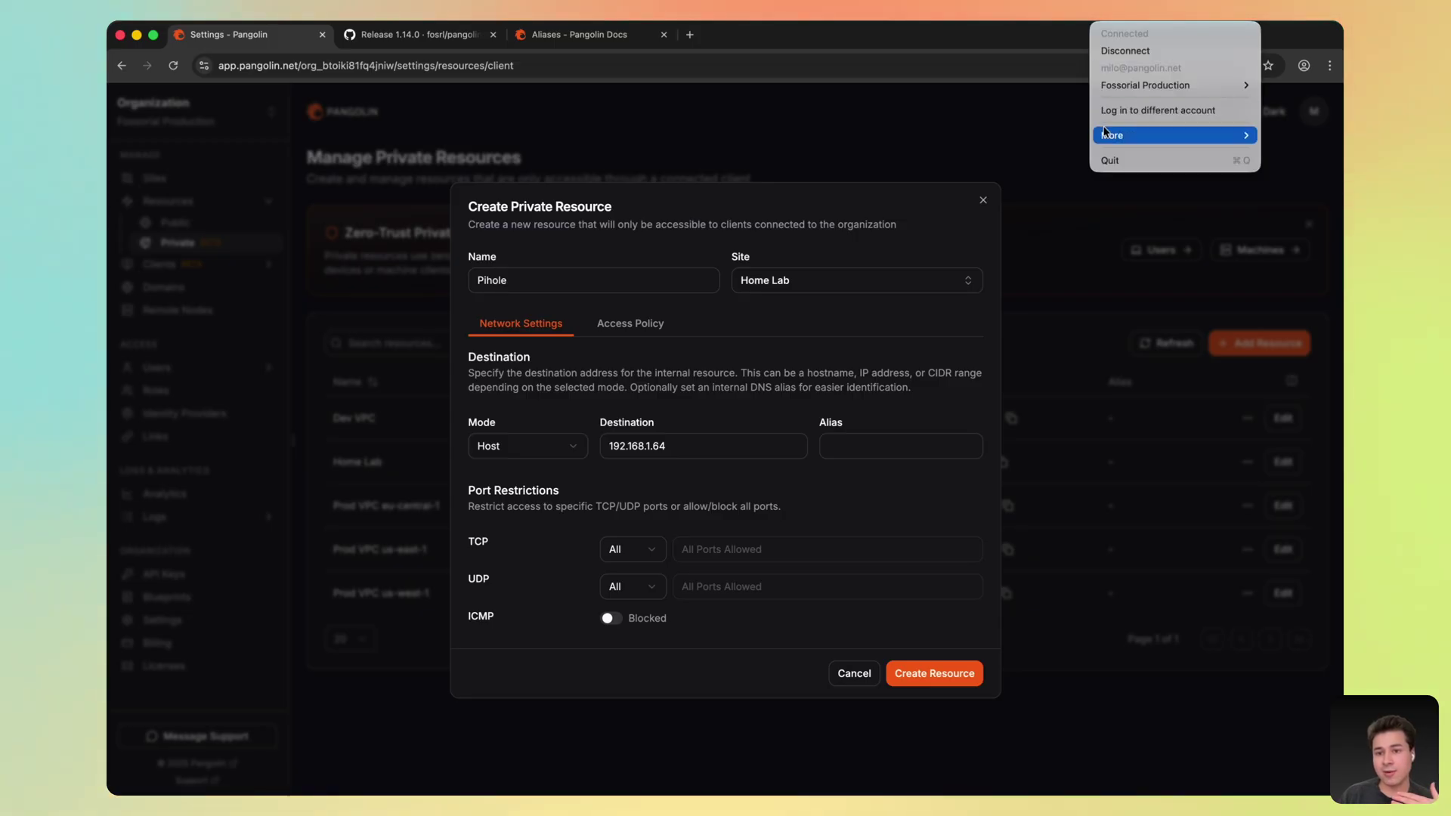
mouse_move(1118, 136)
click(1006, 313)
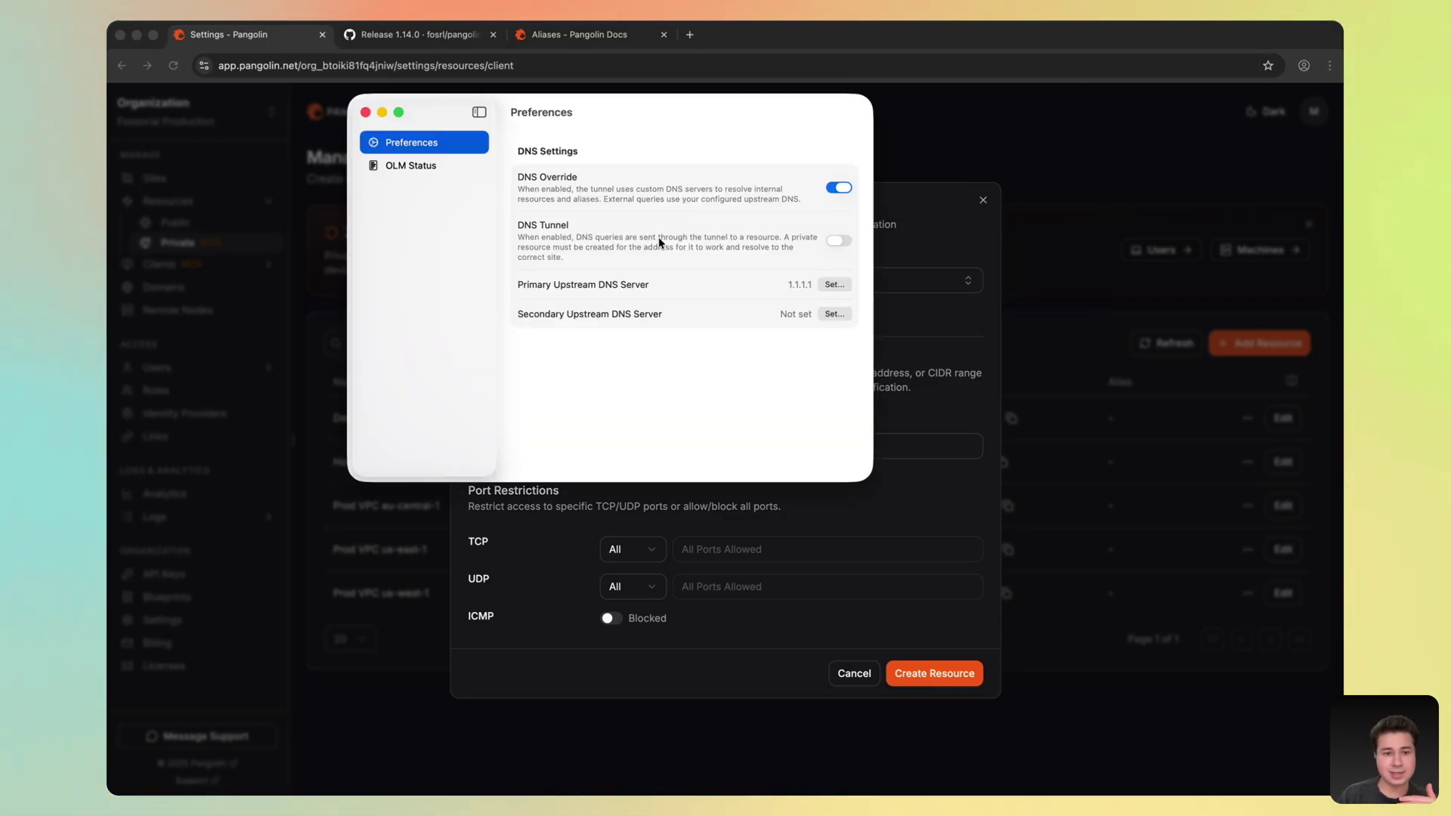
click(838, 241)
- Set the primary upstream DNS server to 192.168.1.64
click(835, 285)
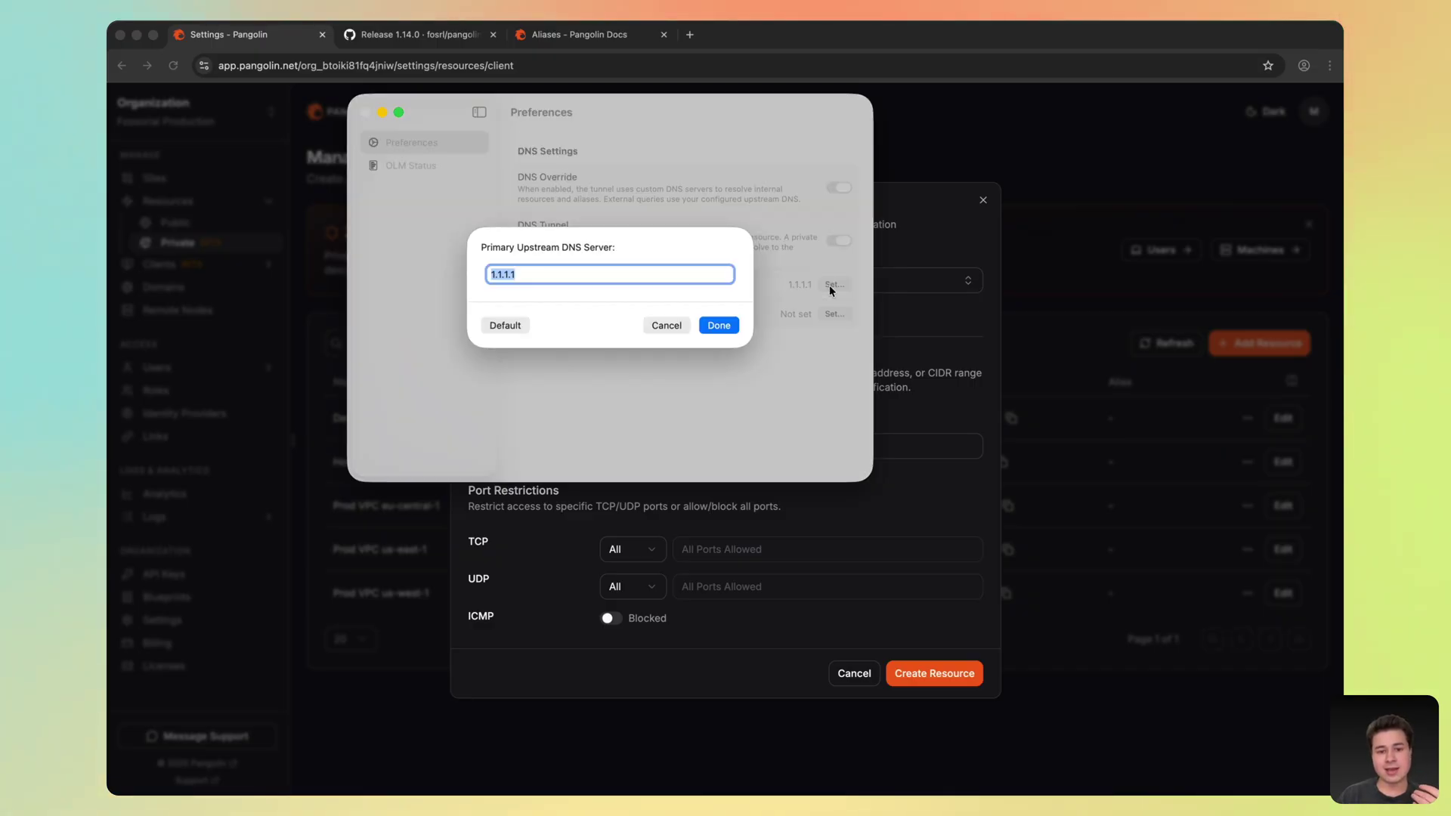
mouse_move(584, 129)
mouse_down()
mouse_move(622, 124)
mouse_move(567, 143)
mouse_up()
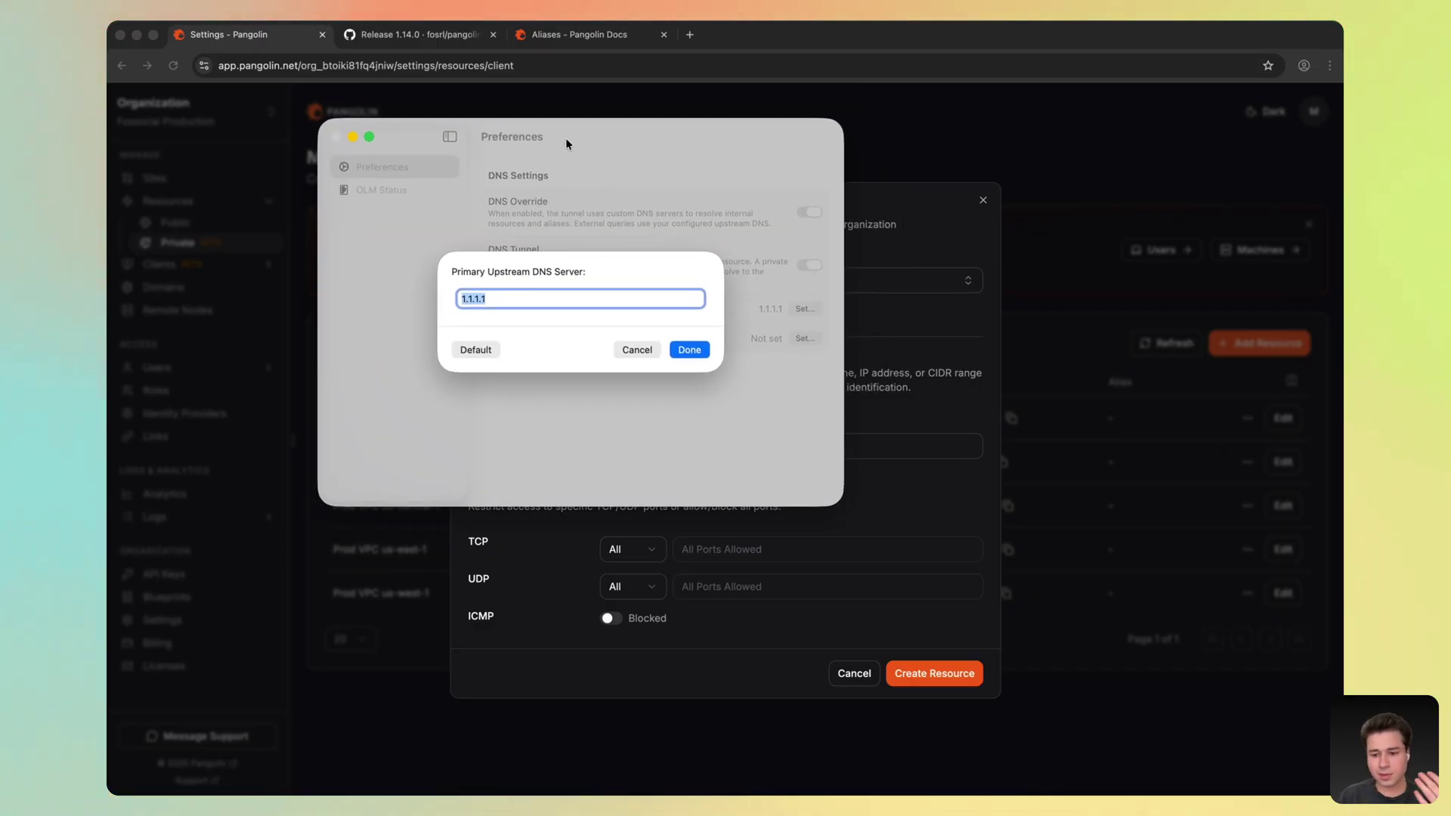
text(192.68.)
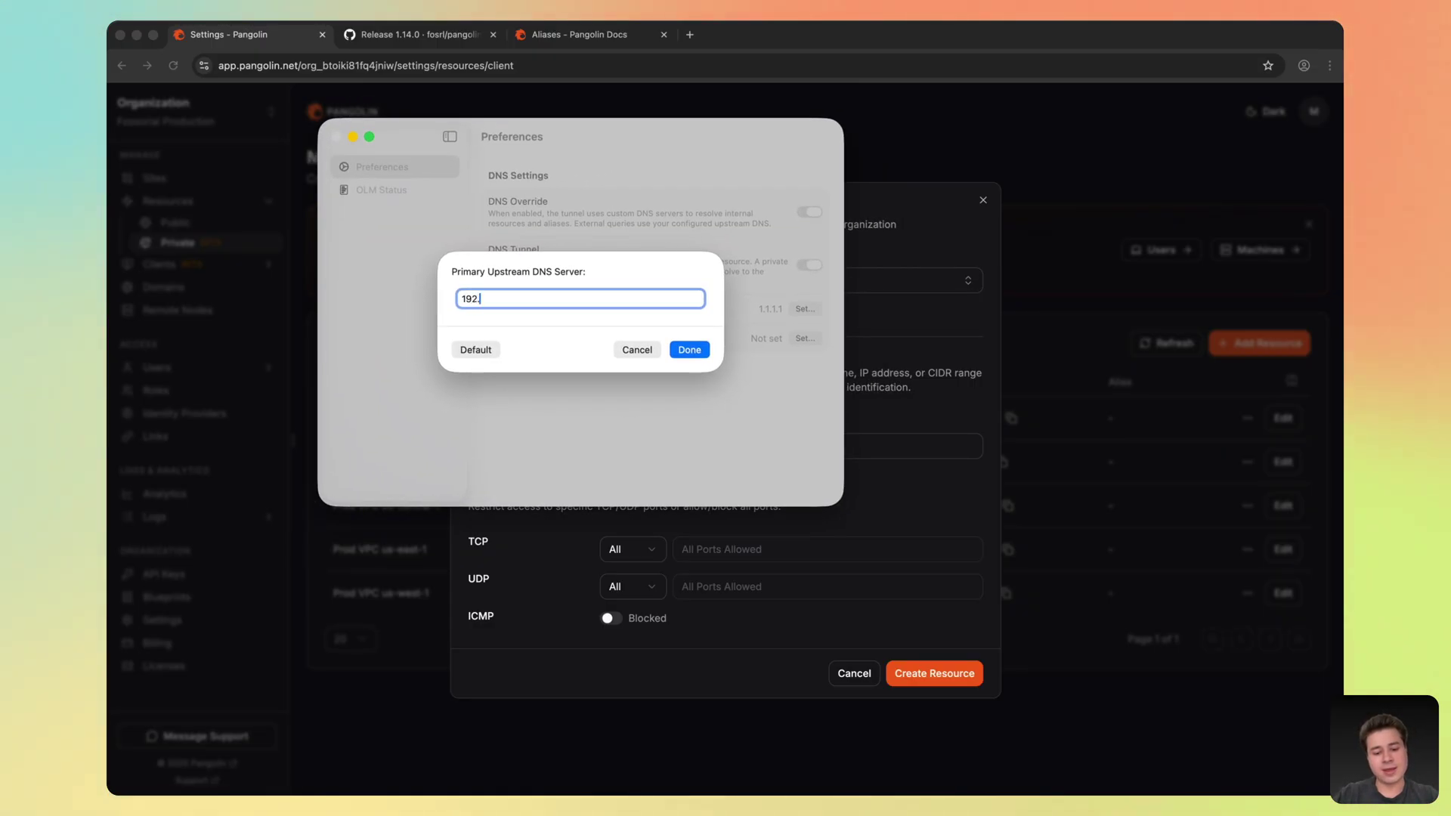
key(BackSpace)
key(BackSpace)
key(BackSpace)
text(168.1)
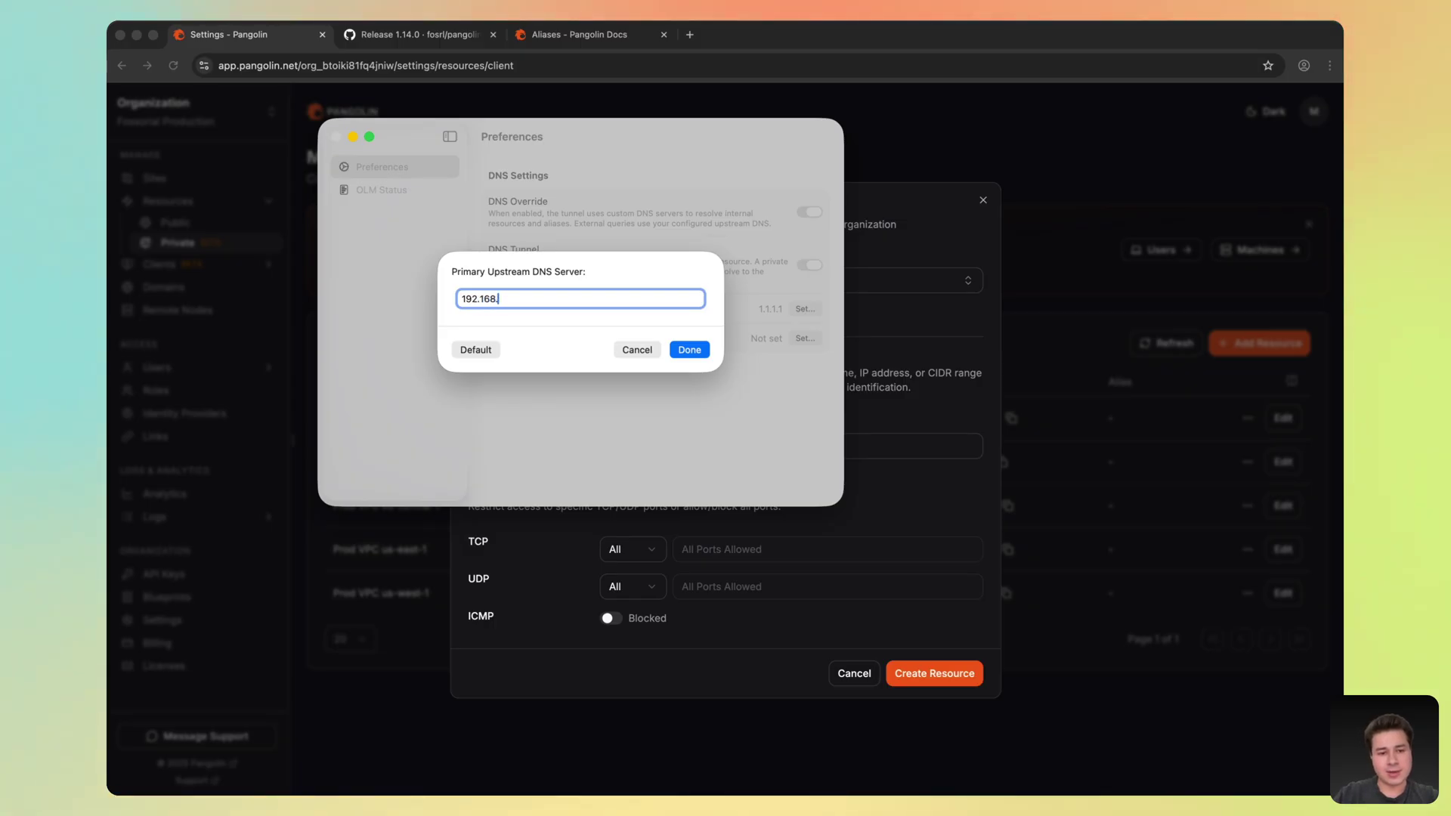
text(4)
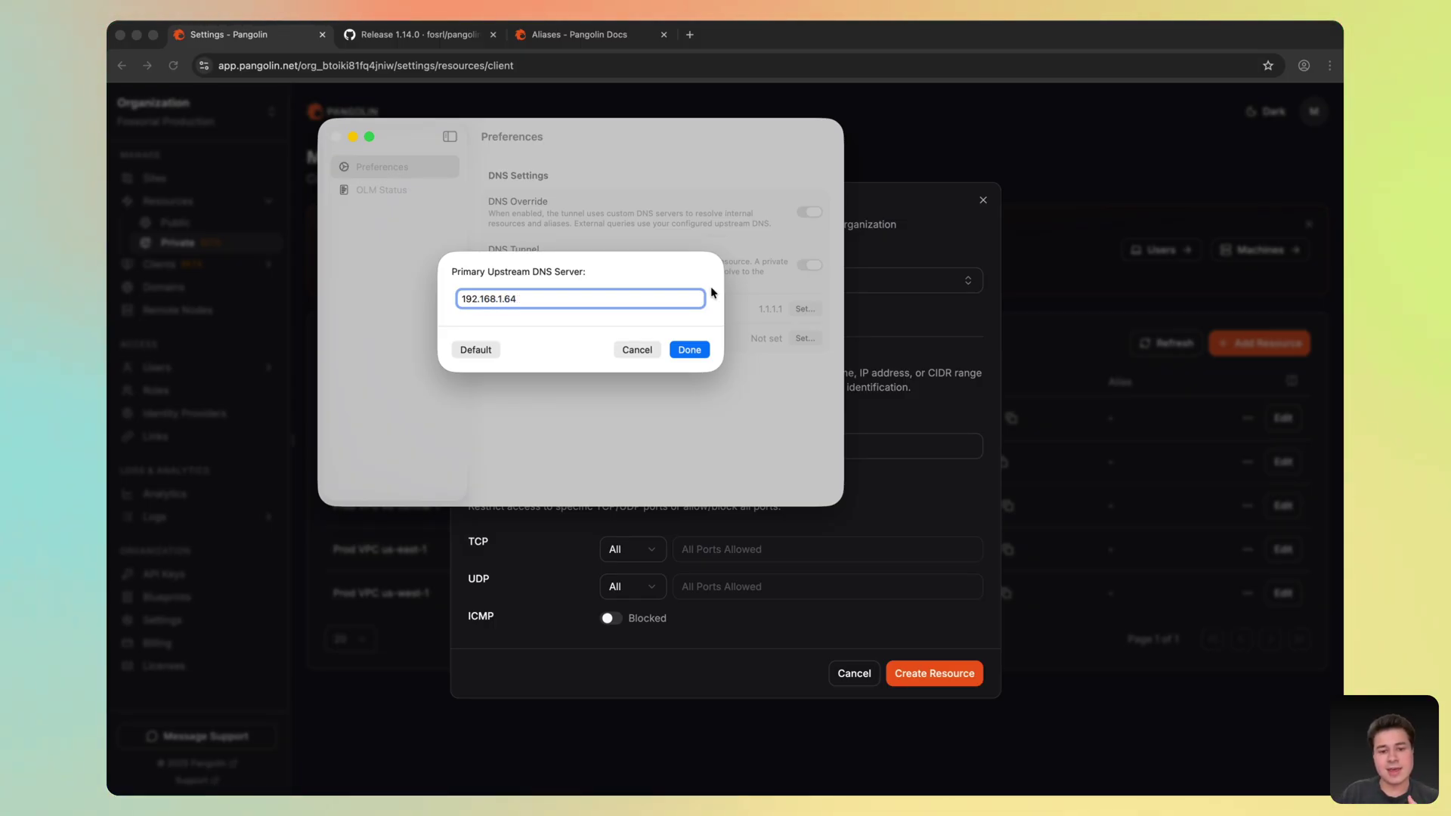
click(690, 350)
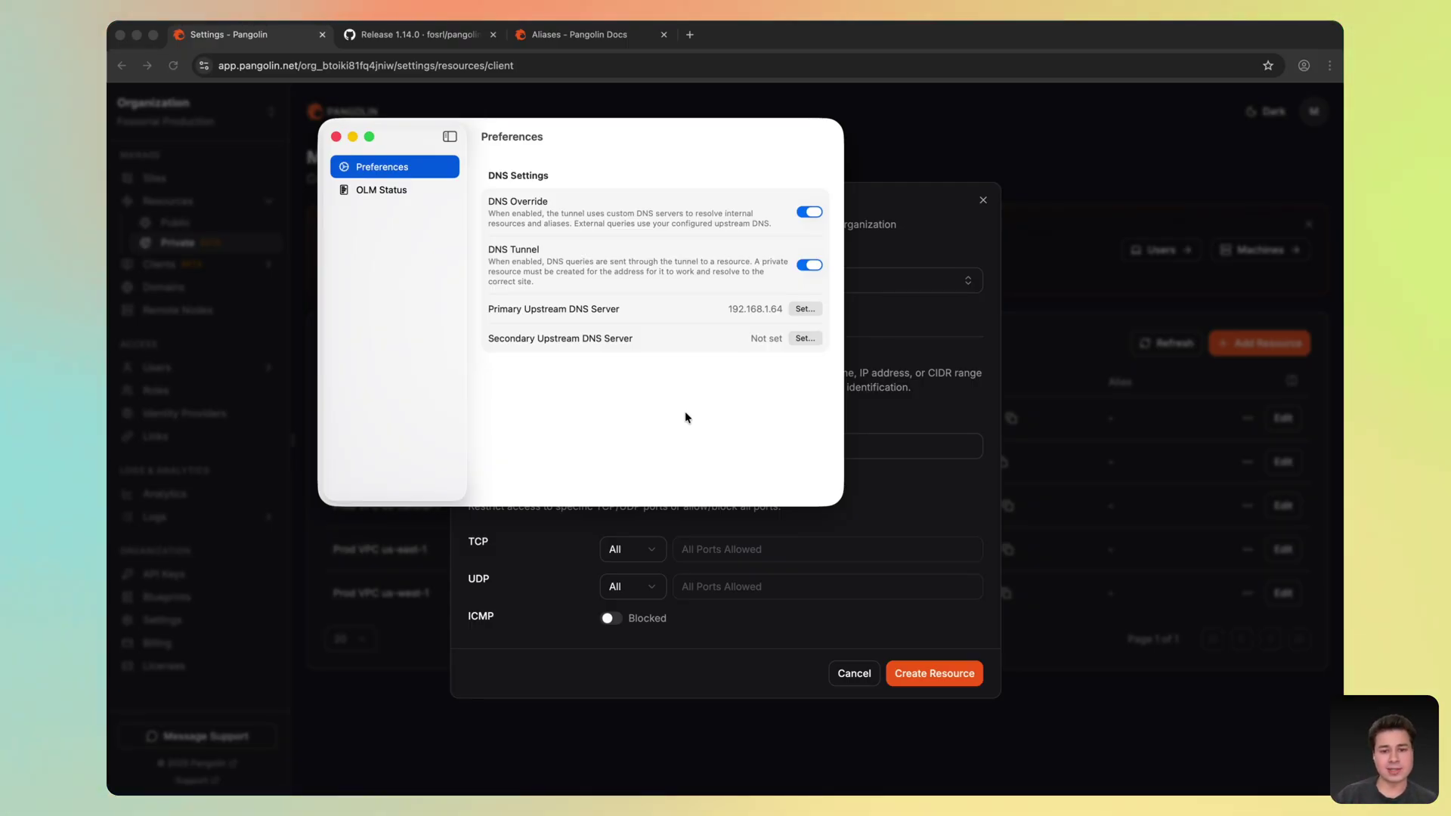
- Set the secondary upstream DNS server to 1.1.1.1 and close the preferences
click(805, 338)
text(1)
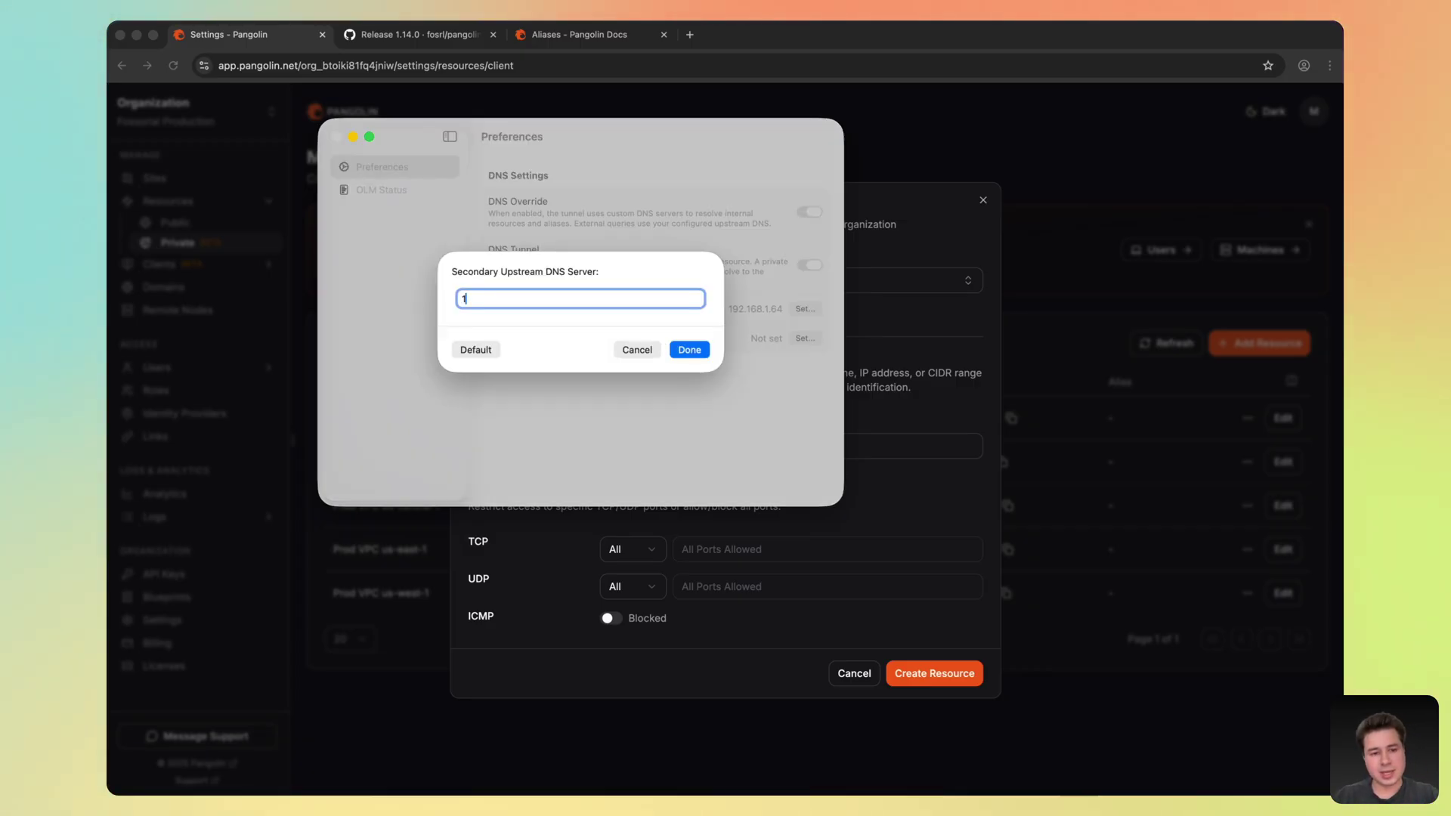
text(.1.1.1)
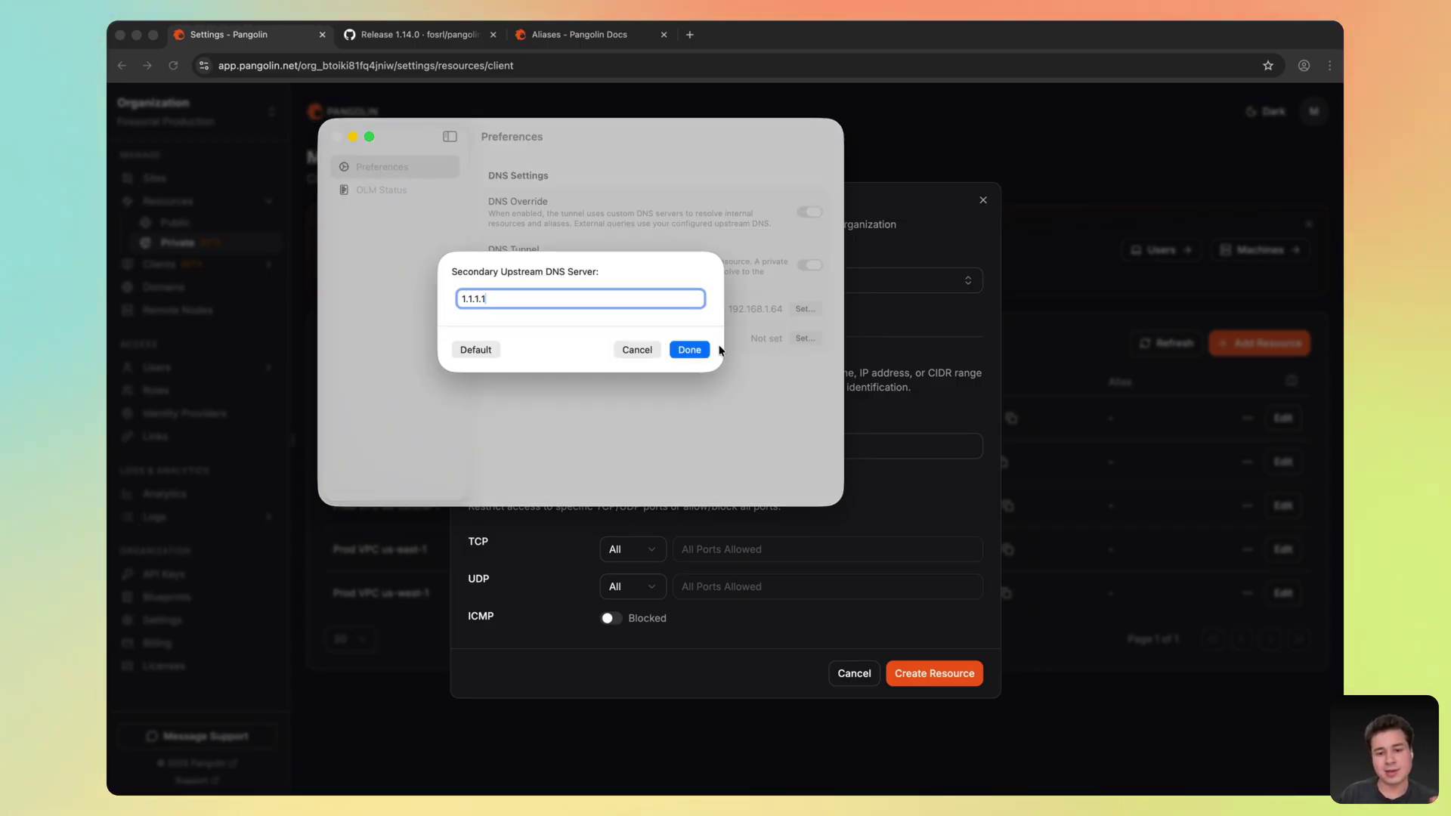
click(690, 351)
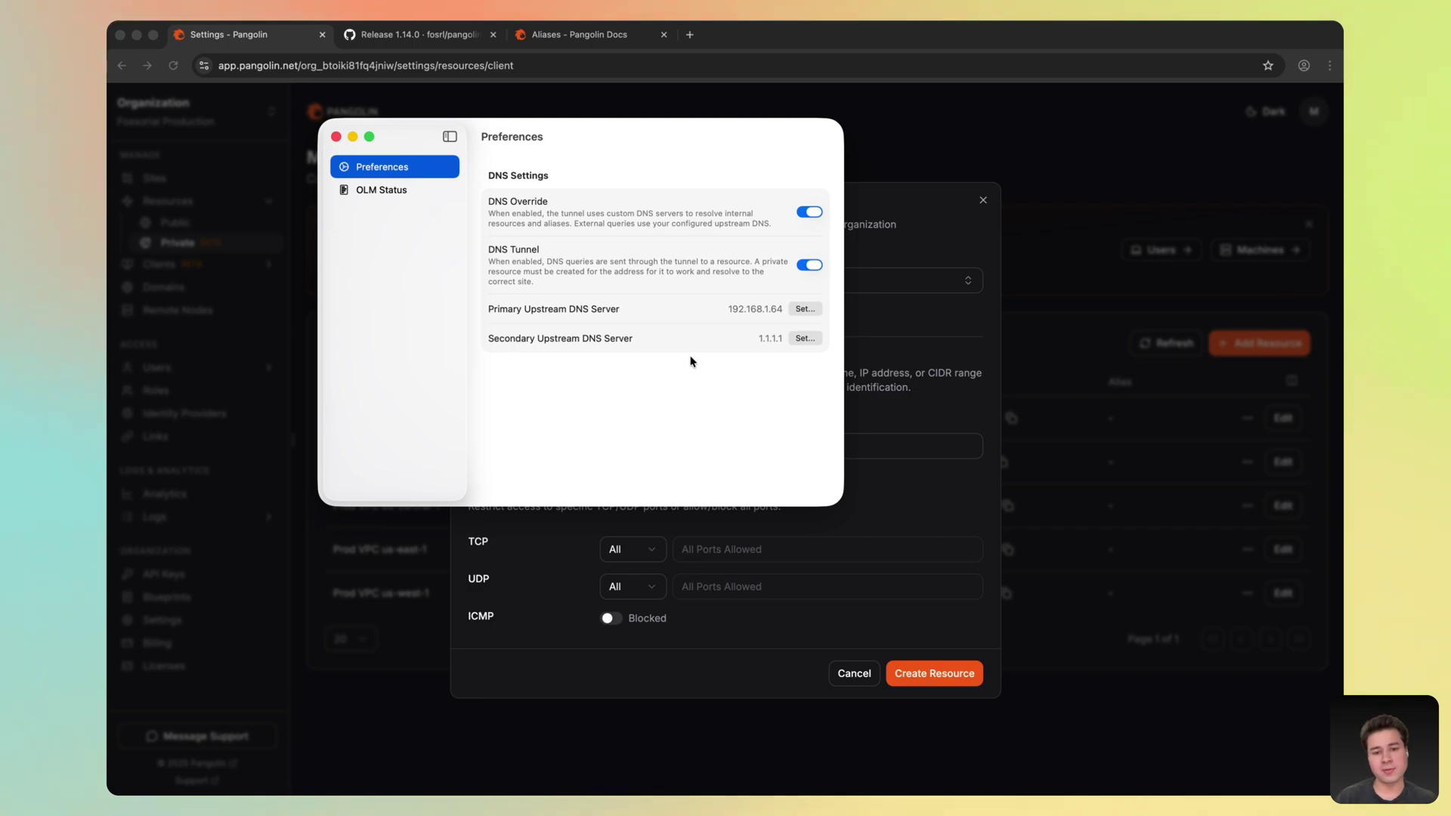
click(505, 125)
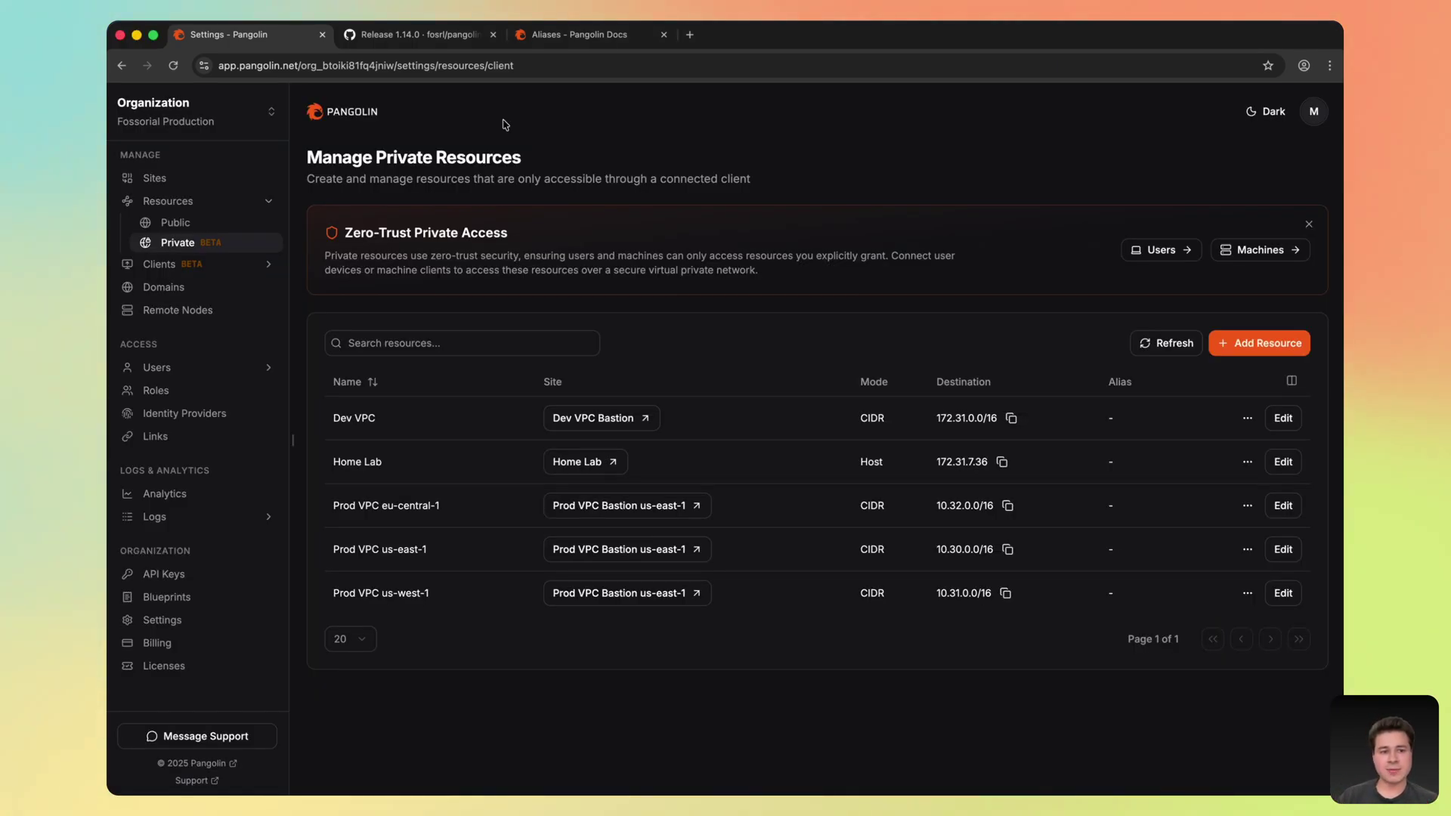